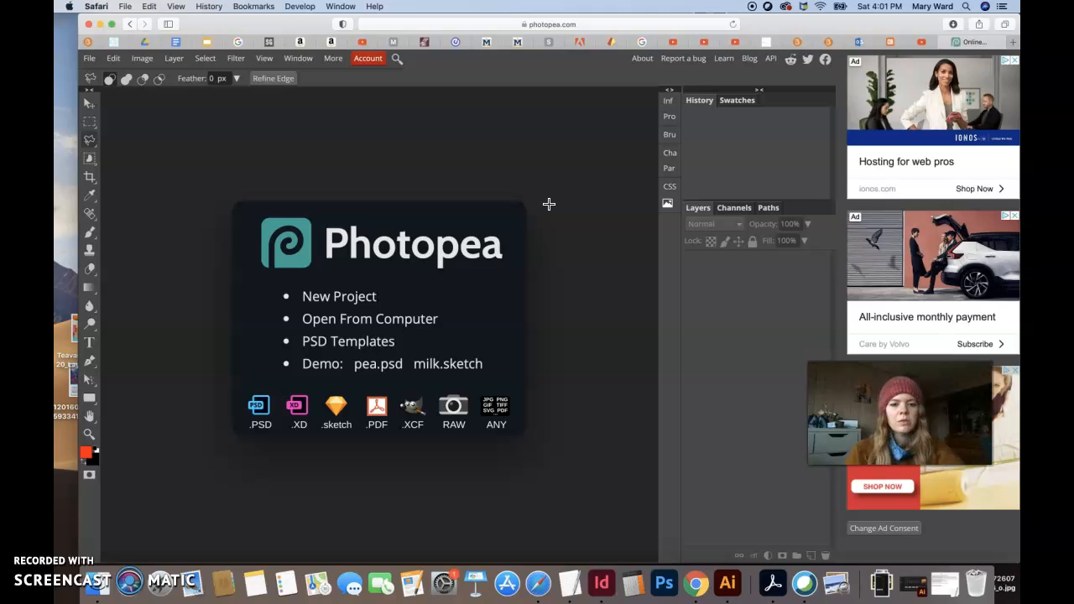
left_click(89, 58)
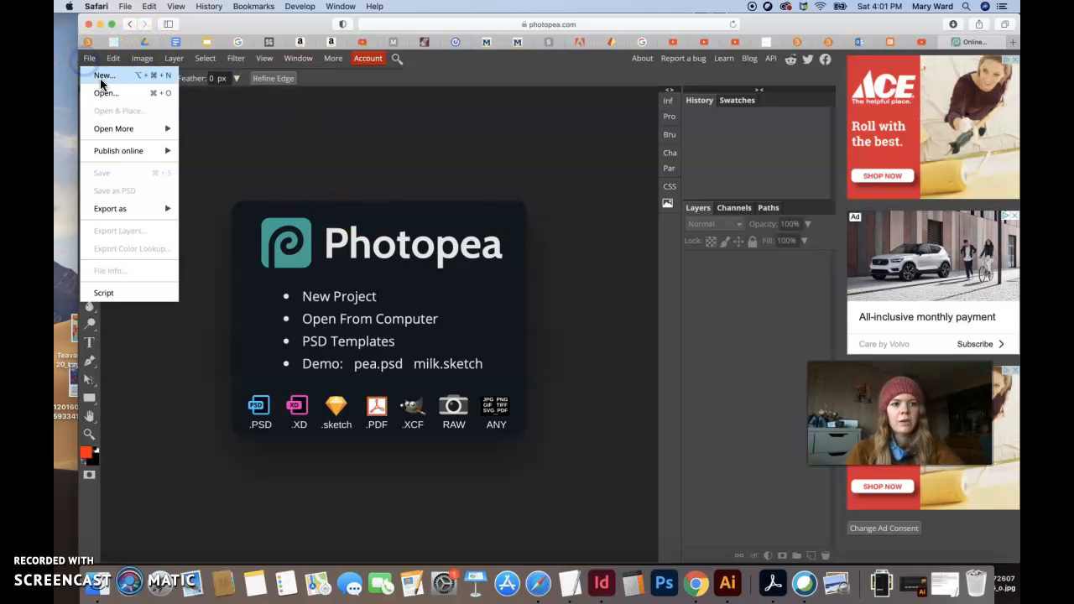
left_click(104, 93)
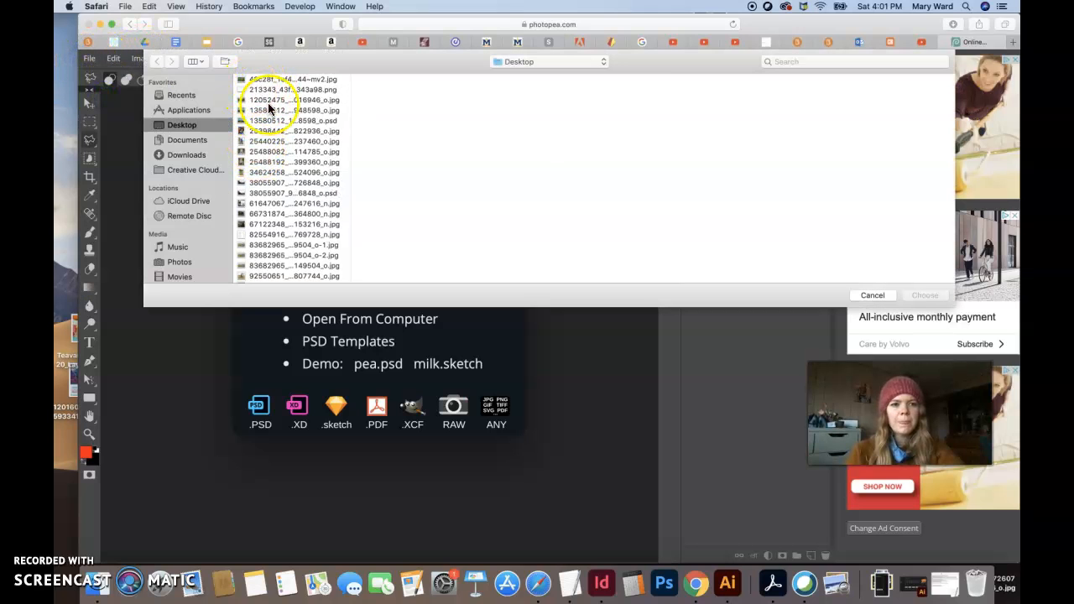
left_click(180, 128)
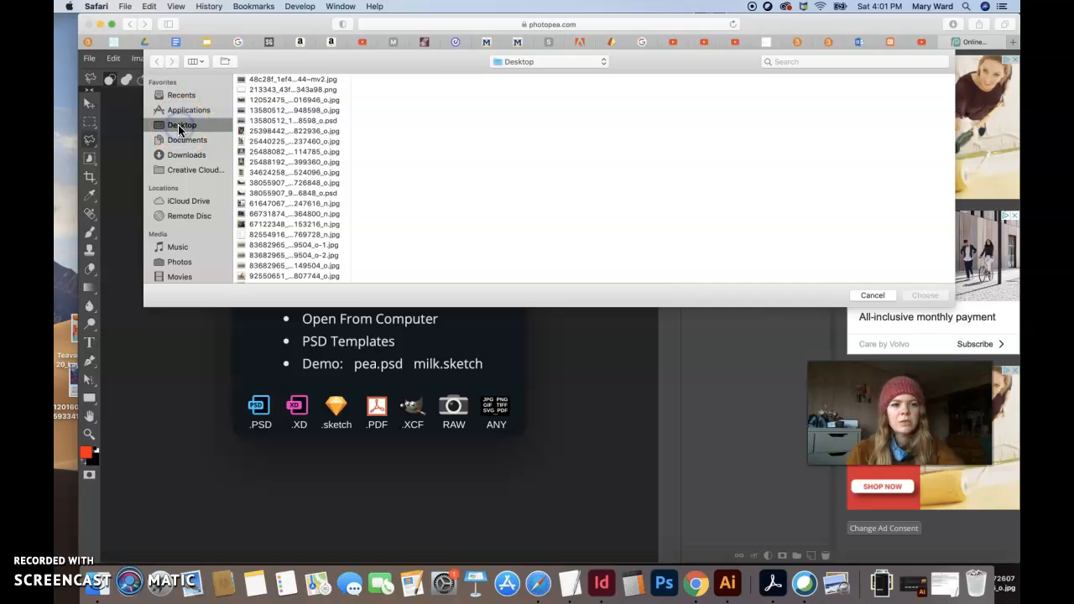
left_click(195, 61)
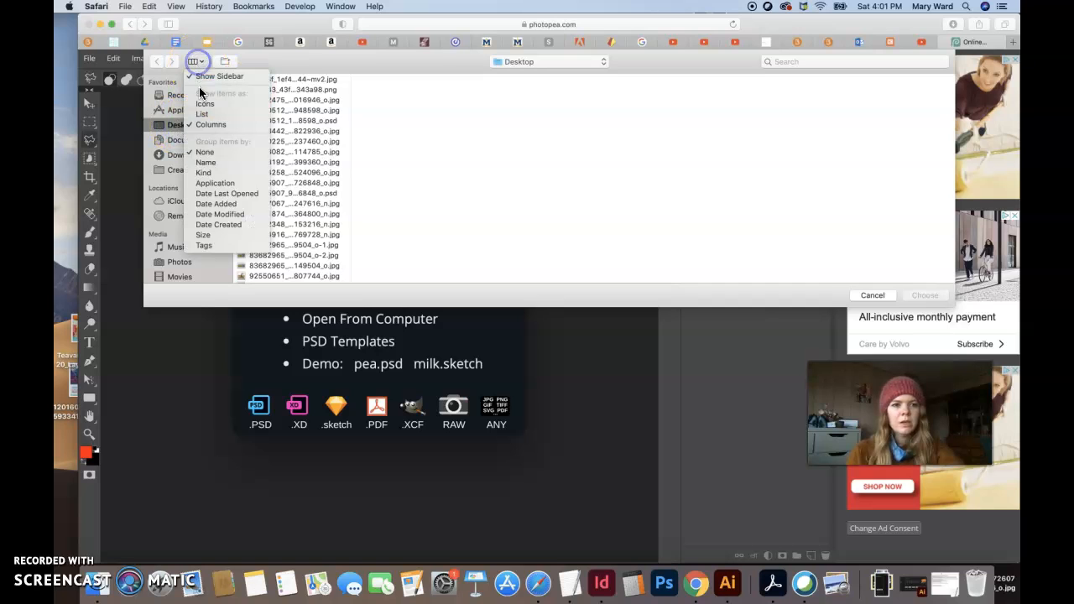
left_click(201, 113)
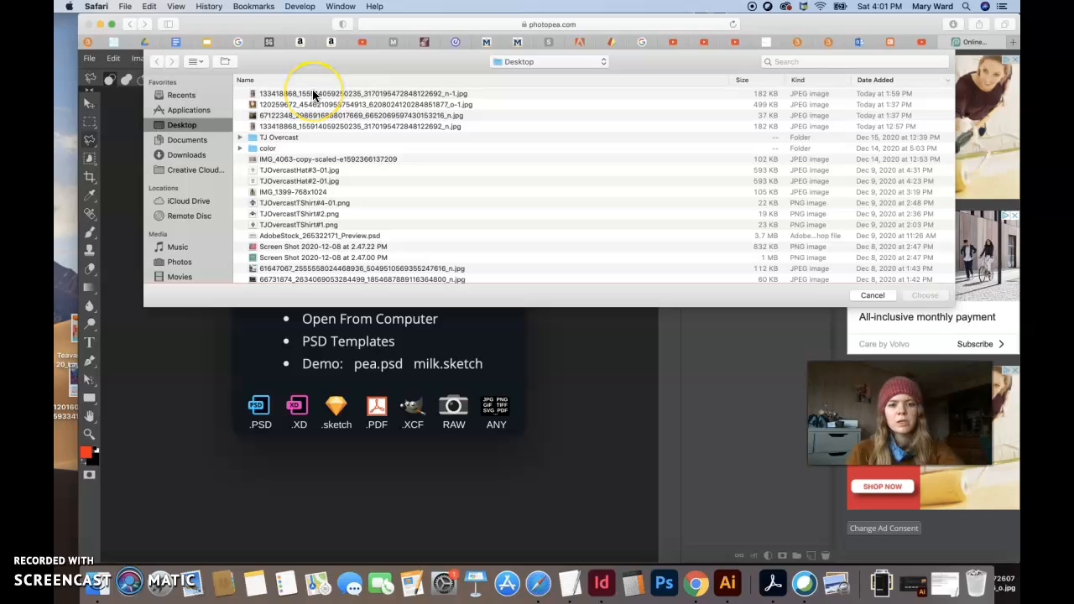
left_click(312, 93)
left_click(194, 62)
left_click(207, 116)
left_click(211, 125)
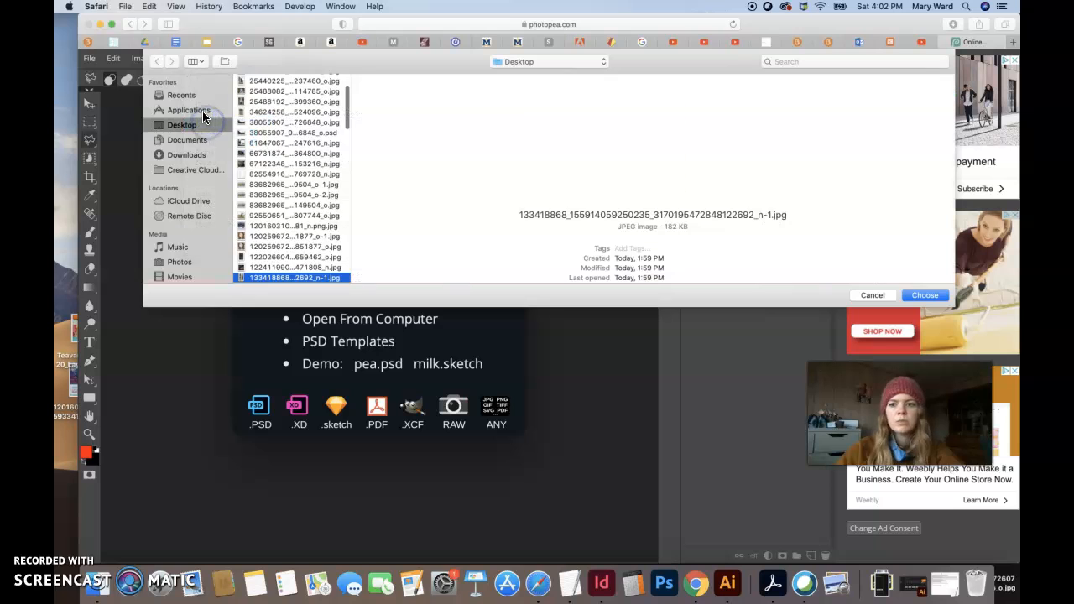
left_click(924, 296)
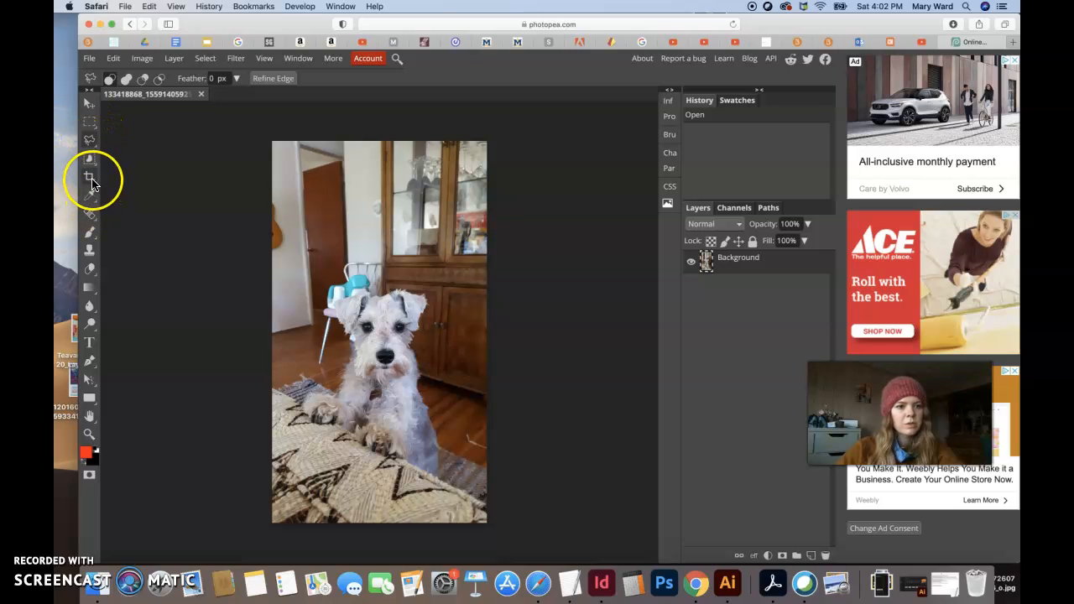
- Crop the photo to remove about the upper quarter above the dog, keeping its full width and lower edge
left_click(91, 179)
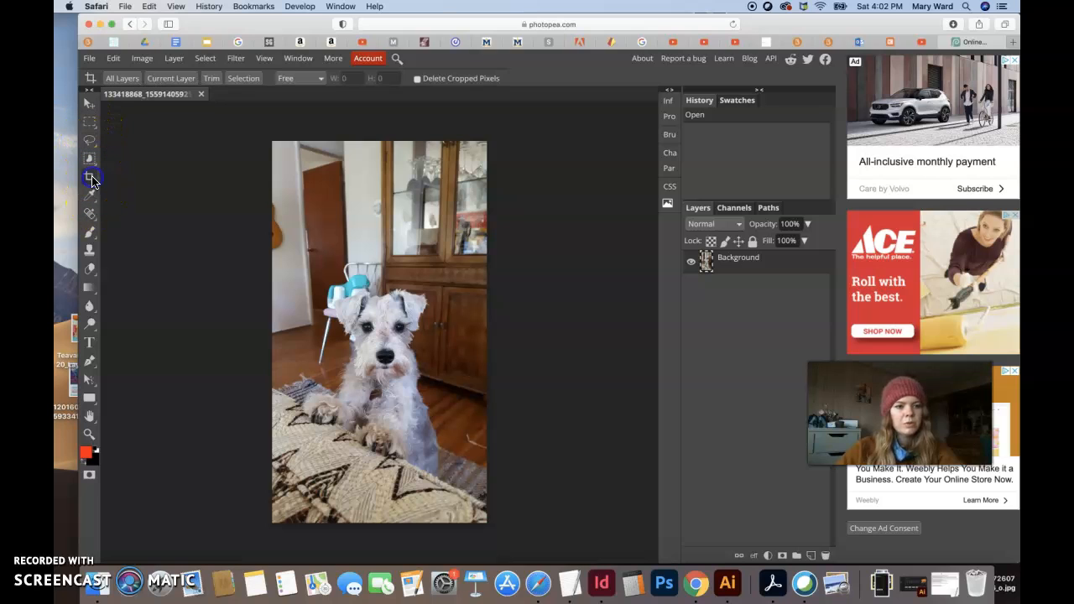
left_click_drag(272, 213, 486, 522)
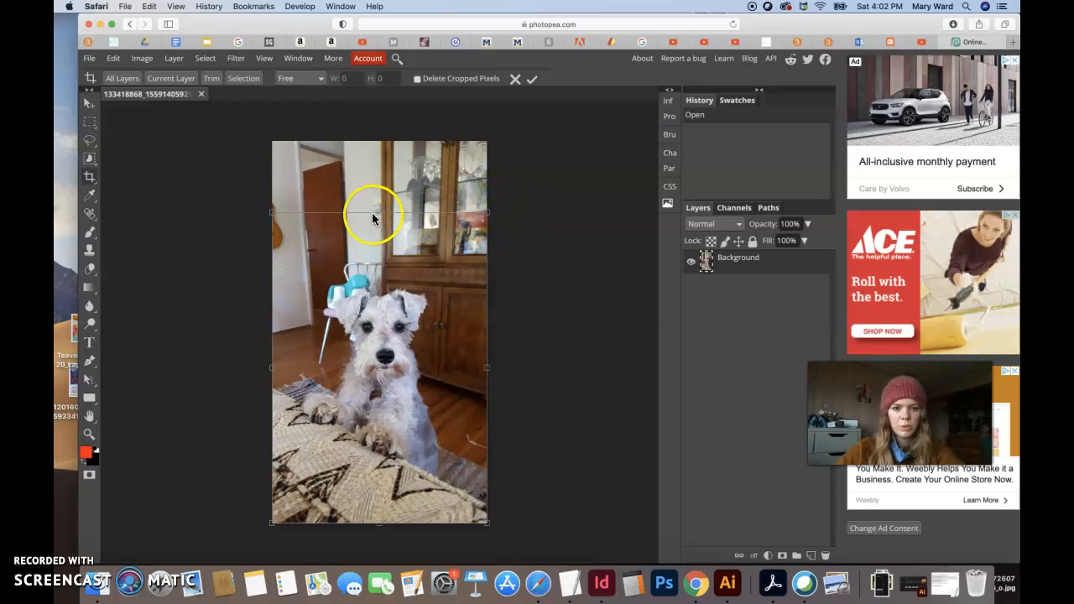
left_click_drag(372, 212, 377, 239)
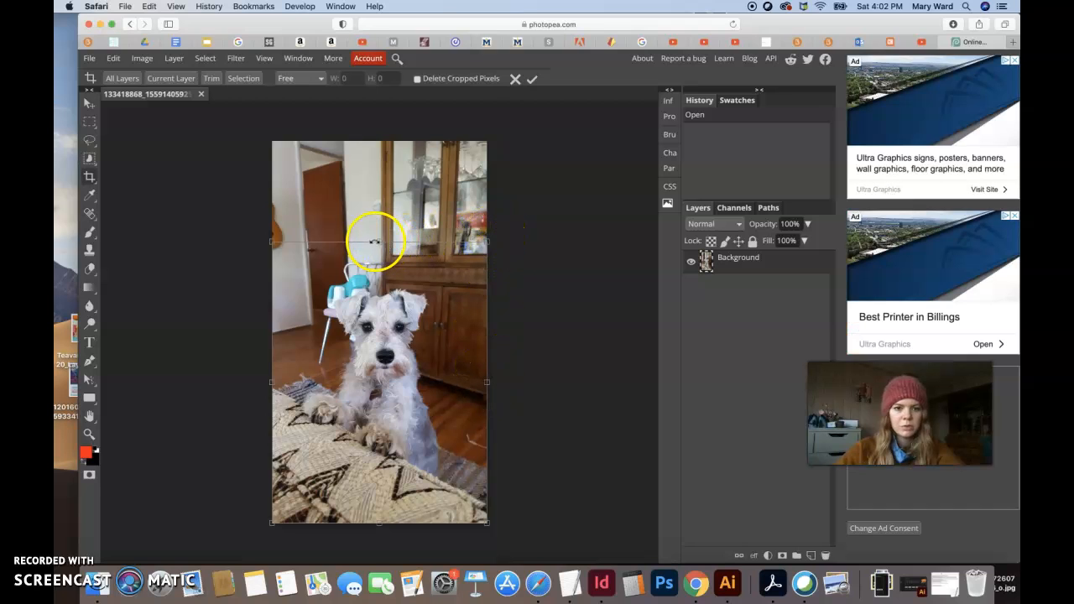
key("Return")
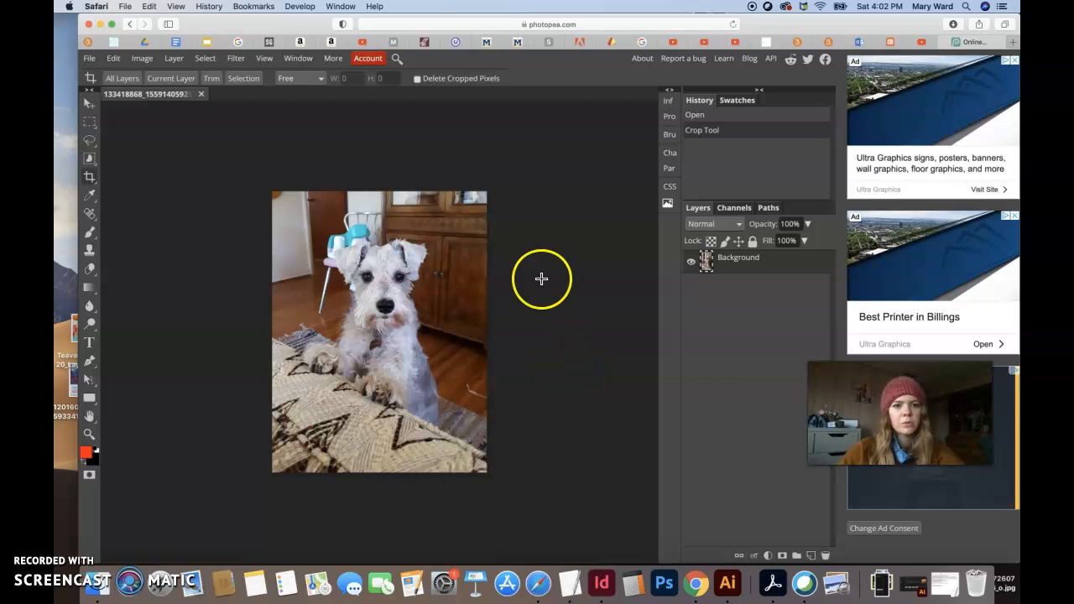
- Start a new project named Low Poly with a width of 8.5 in and a height of 11 in
left_click(91, 60)
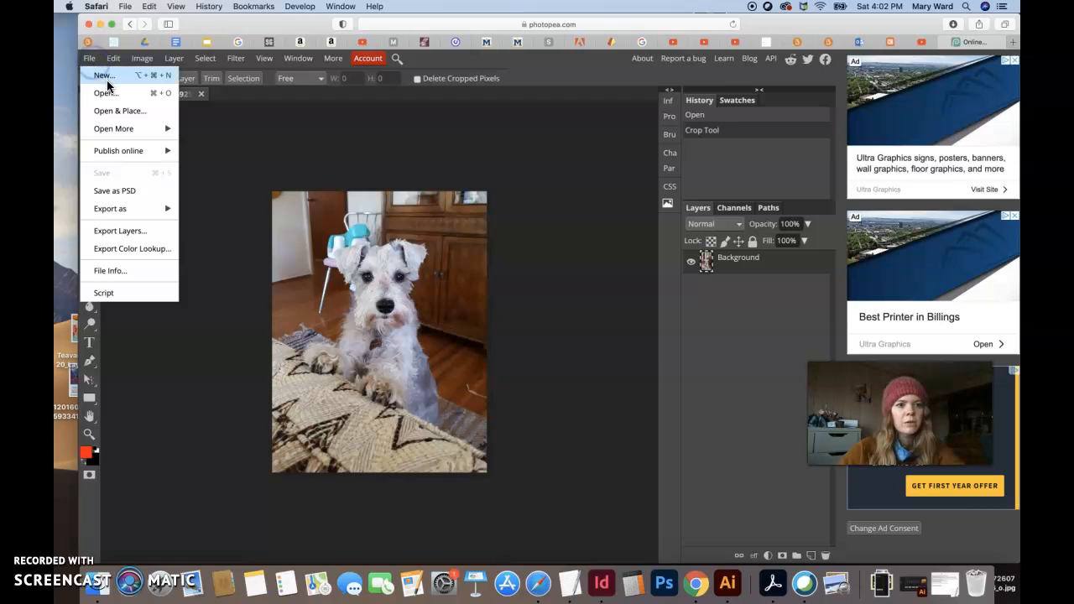
left_click(104, 74)
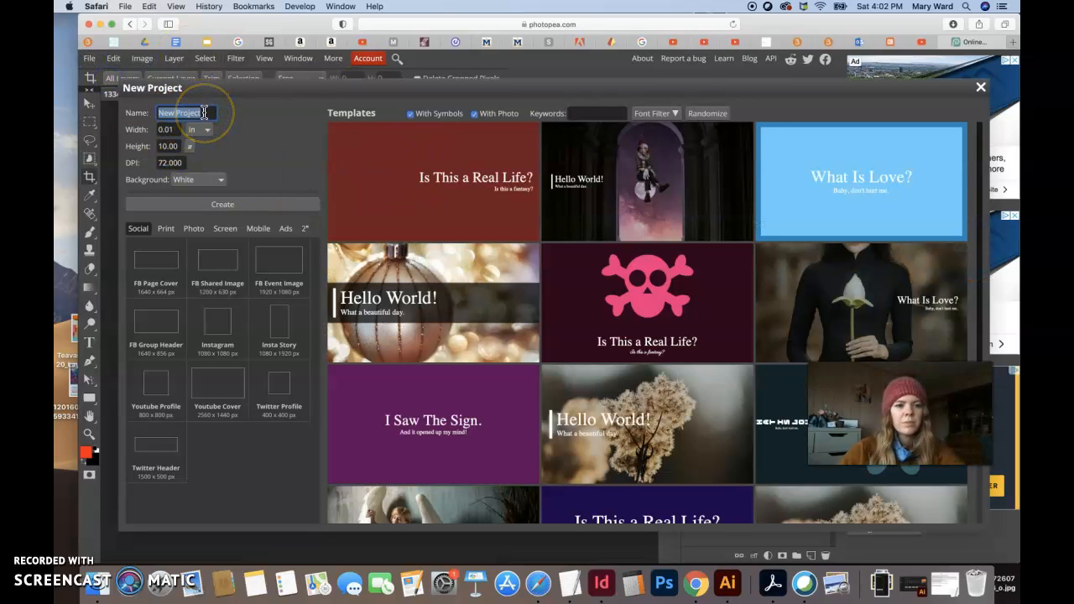
type("Low")
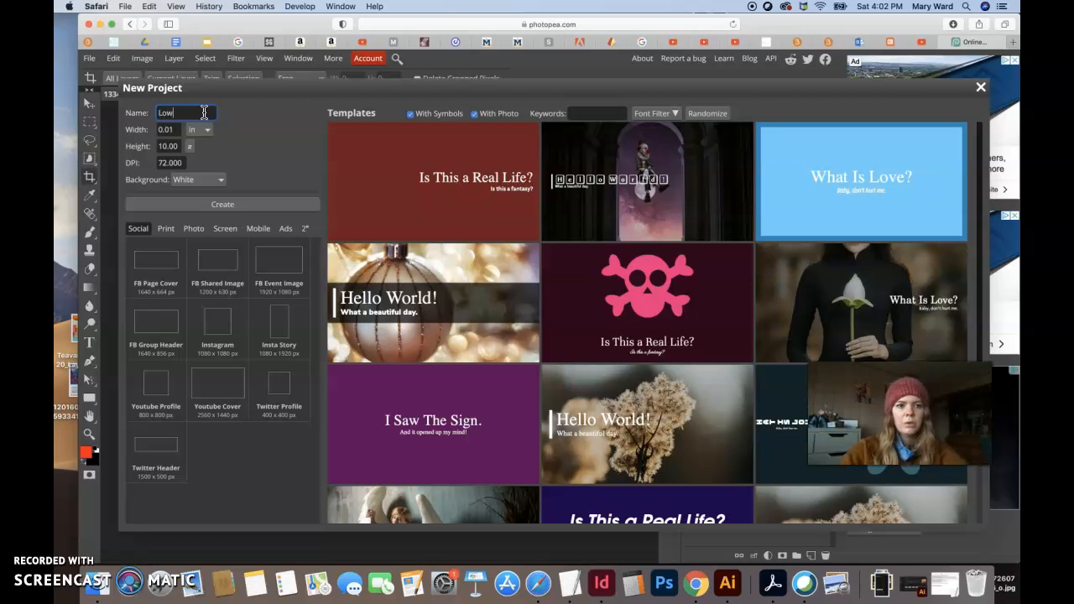
type(" Poly")
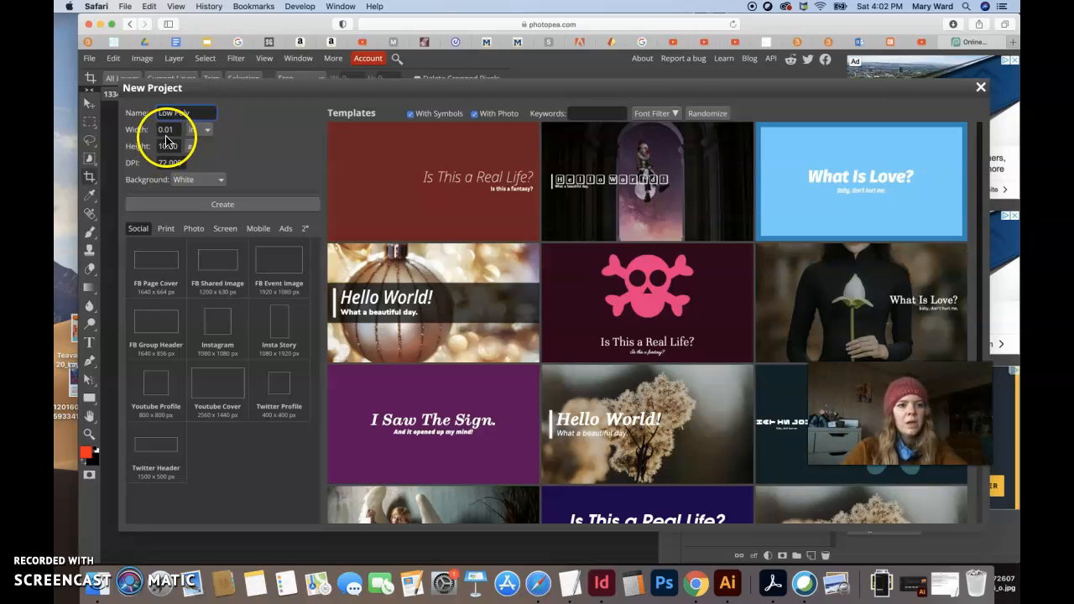
left_click(195, 131)
left_click(199, 132)
double_click(178, 130)
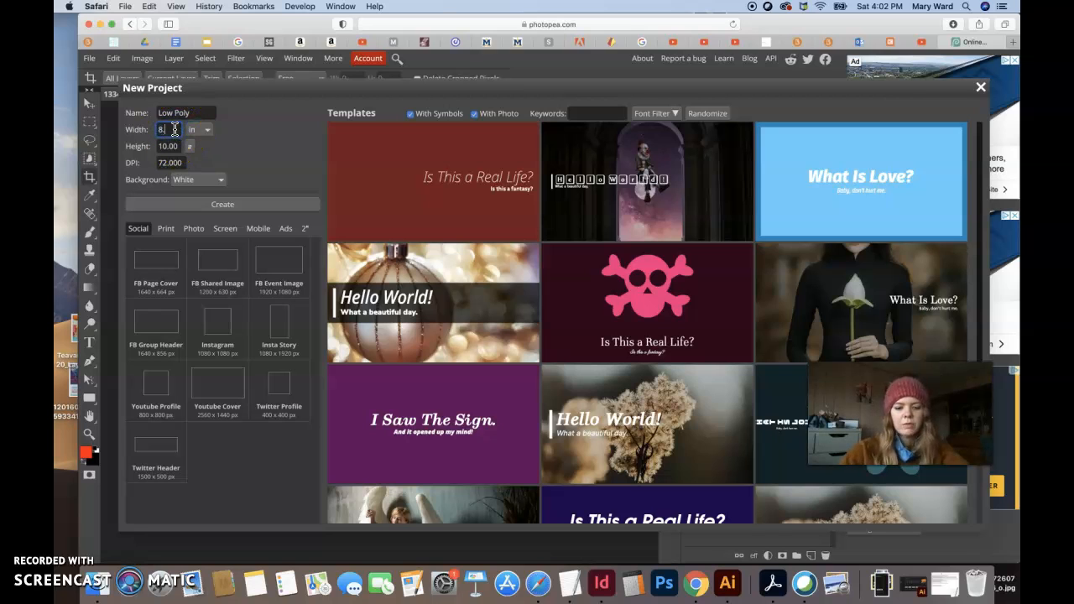
double_click(173, 146)
type("11")
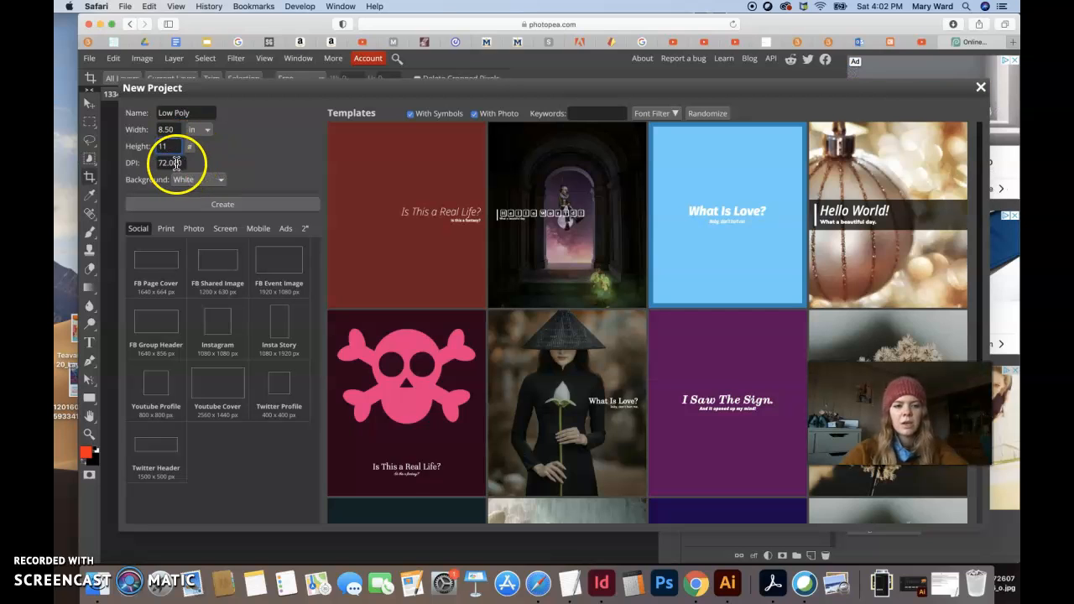
- Set the new project to 300 DPI with a transparent background and create it
double_click(172, 162)
type("3")
left_click(190, 162)
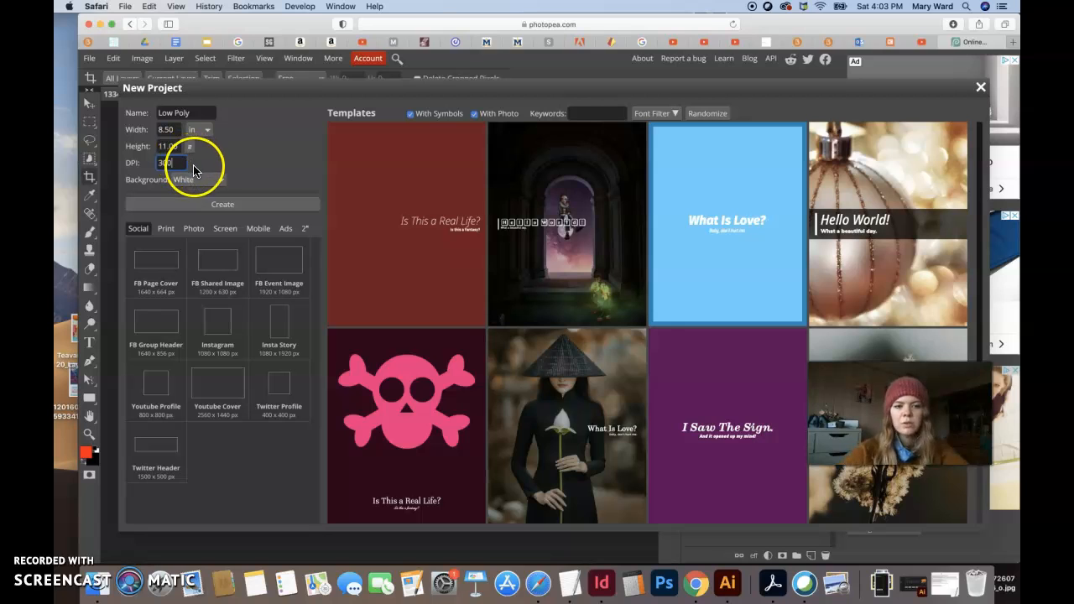
left_click(199, 178)
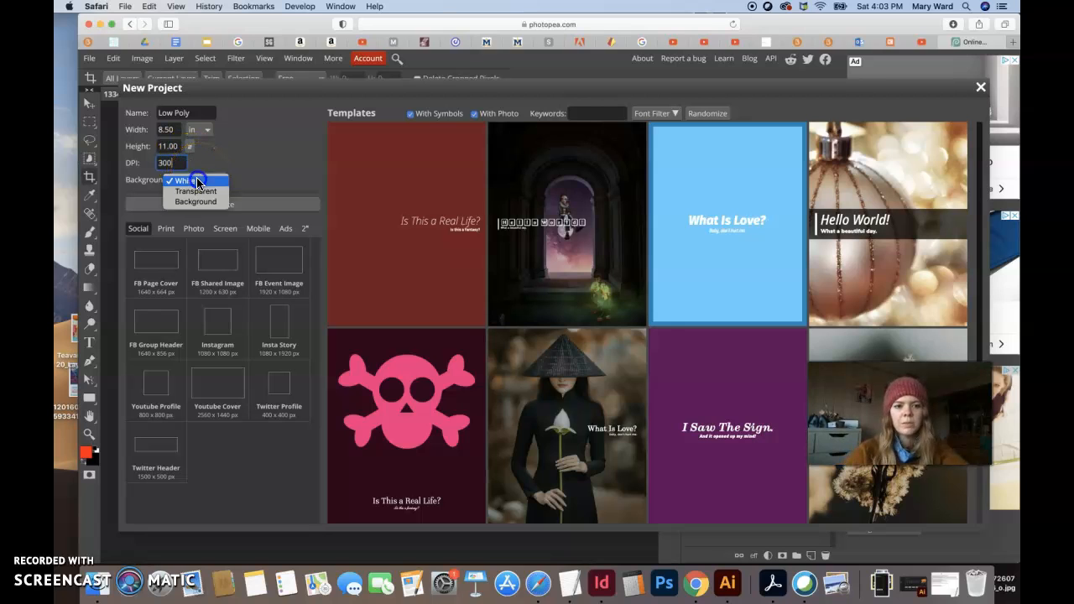
left_click(201, 189)
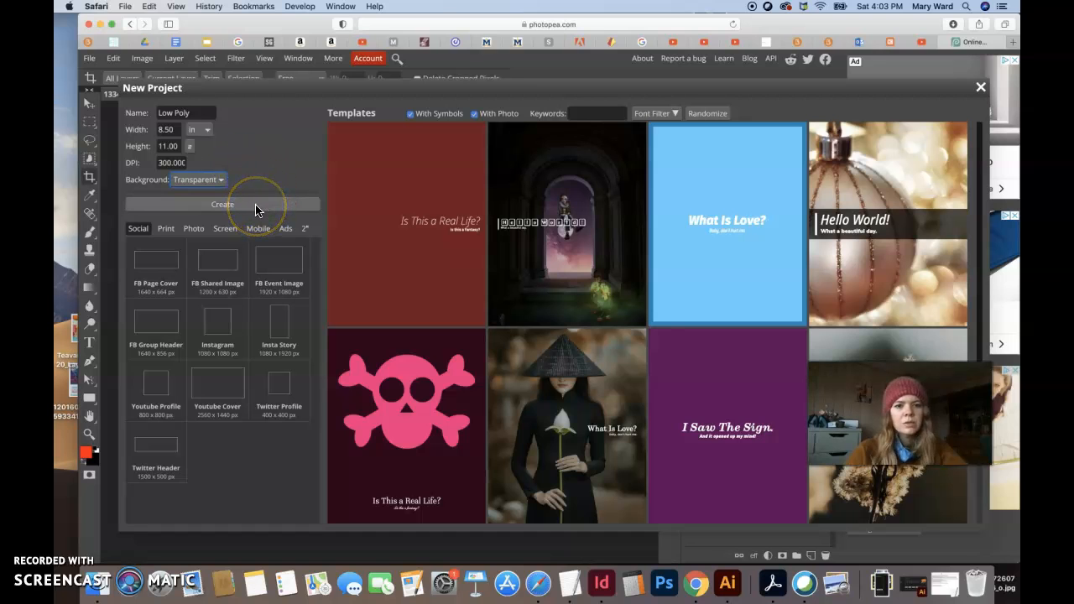
left_click(256, 207)
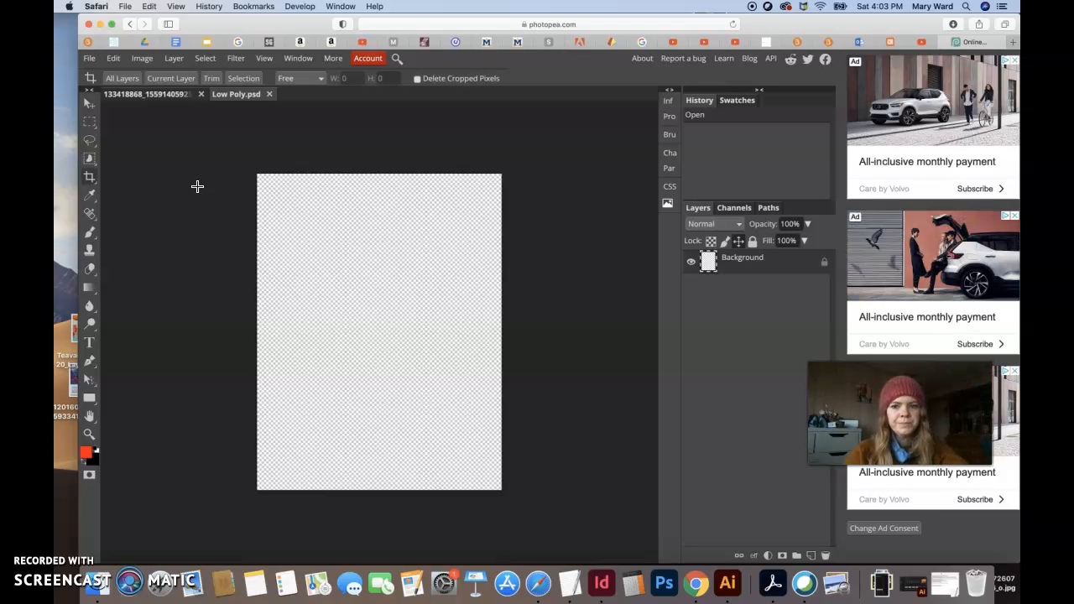
- Copy the entire cropped dog photo and paste it into the Low Poly document
left_click(162, 95)
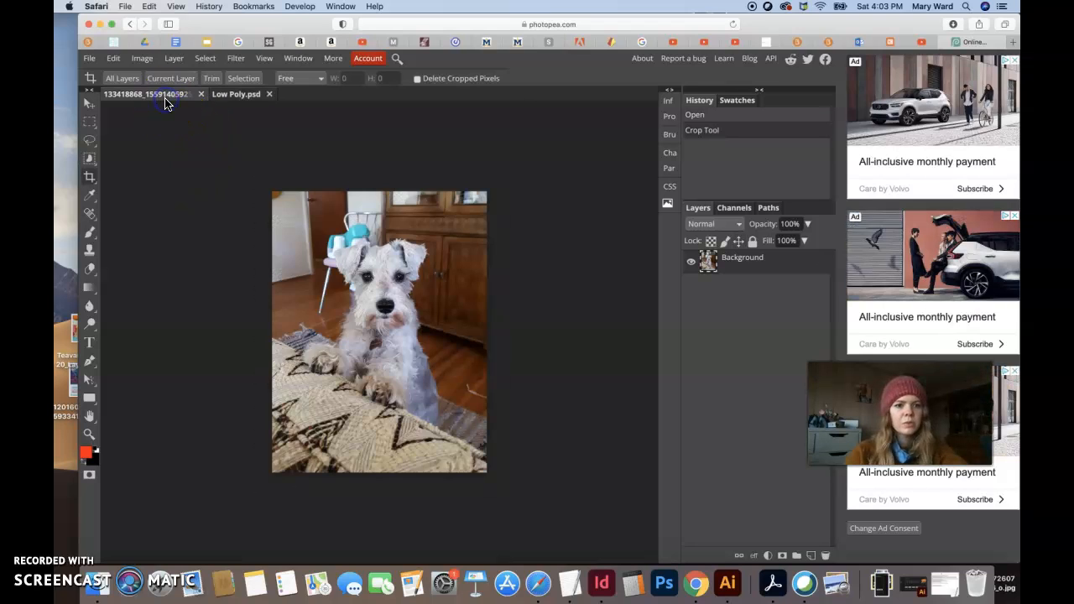
key("super+a")
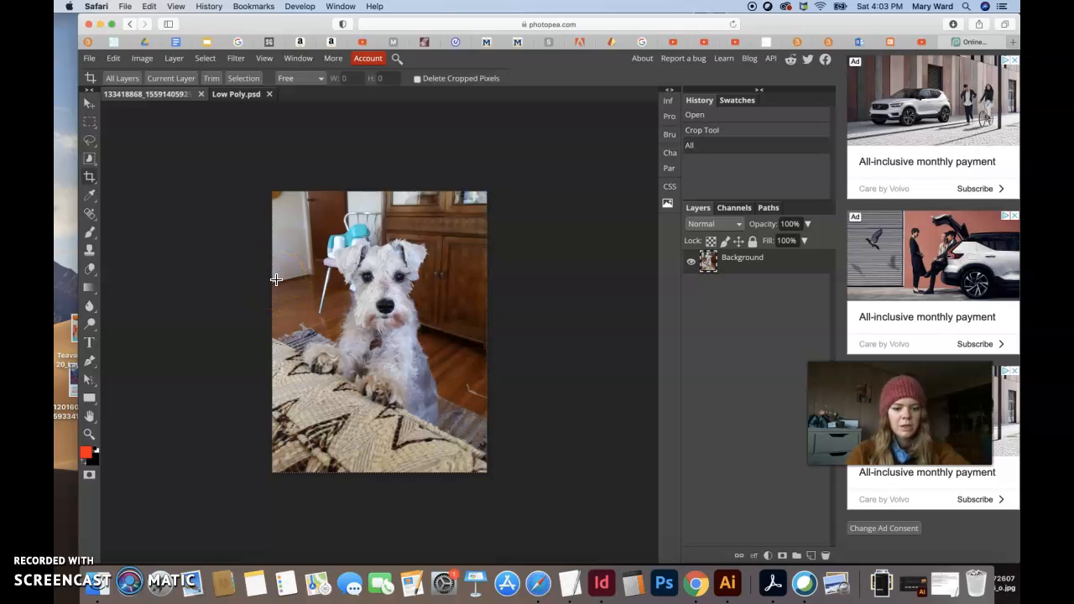
key("super+a")
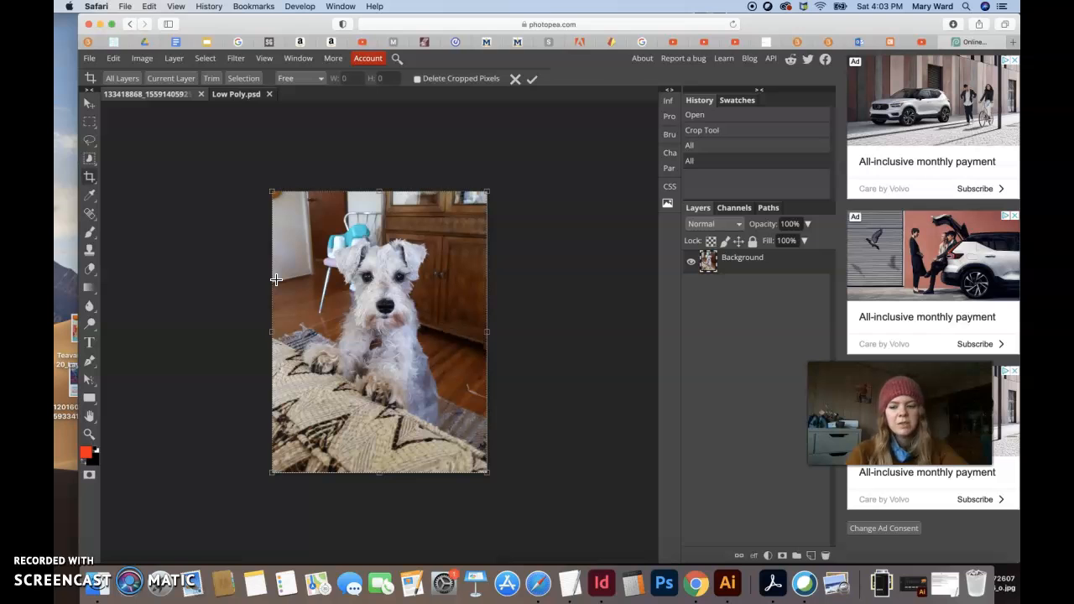
left_click(234, 95)
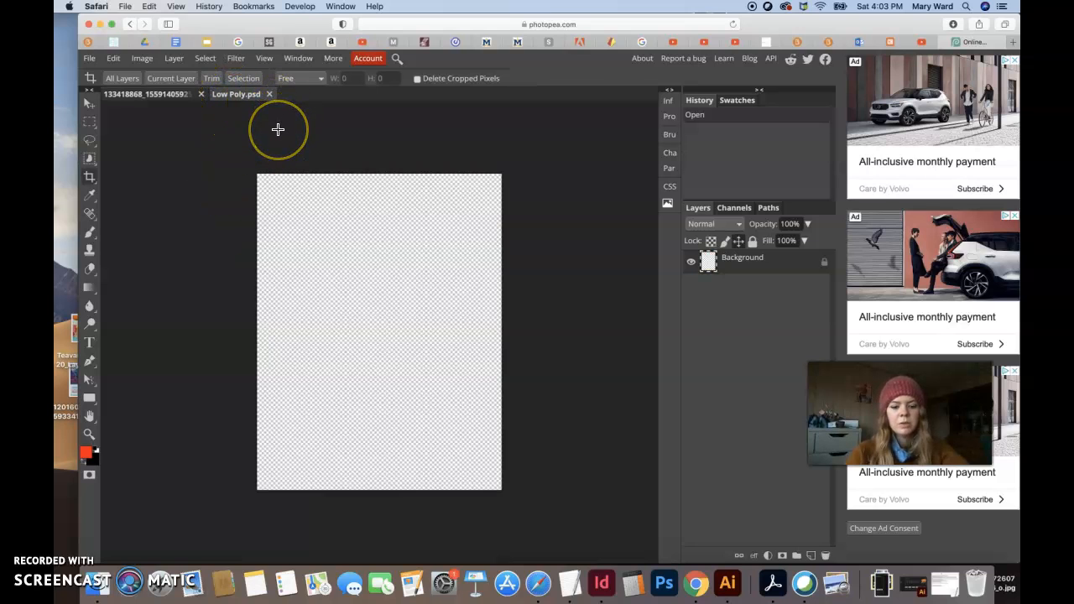
key("super+v")
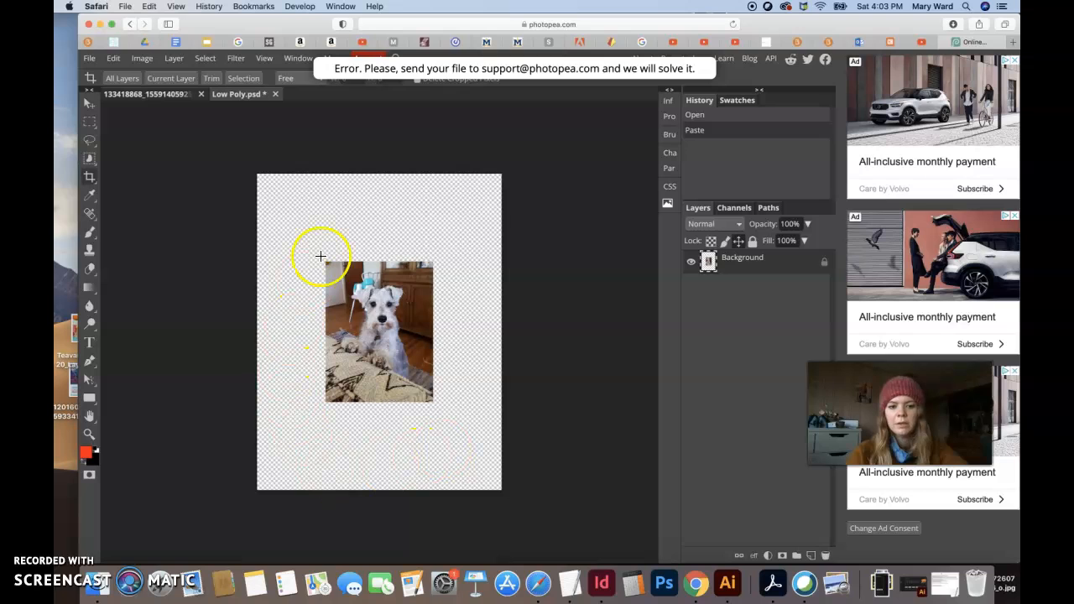
left_click(166, 98)
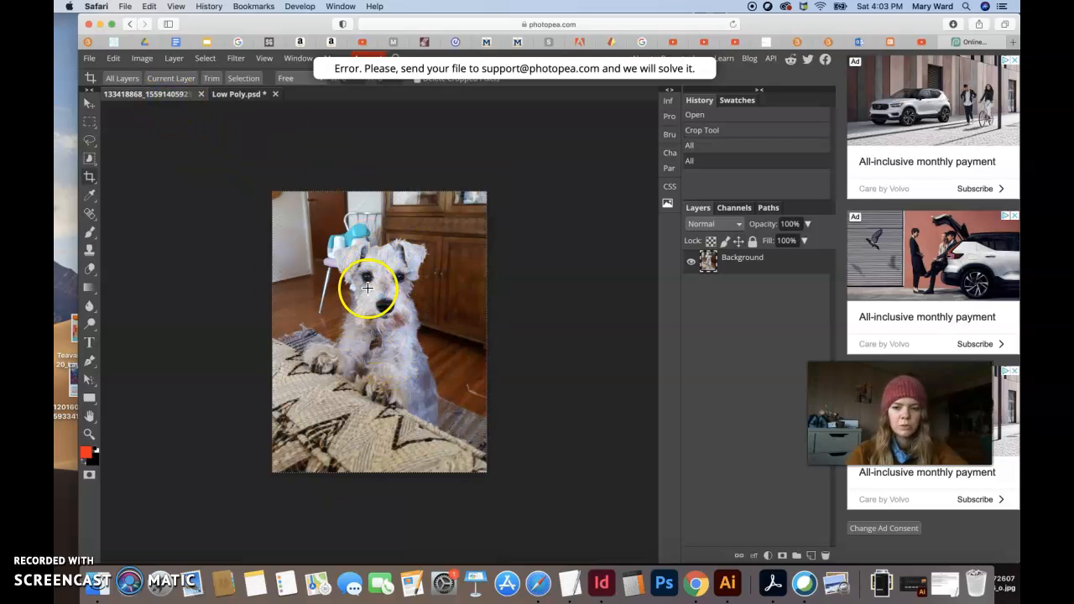
left_click(241, 95)
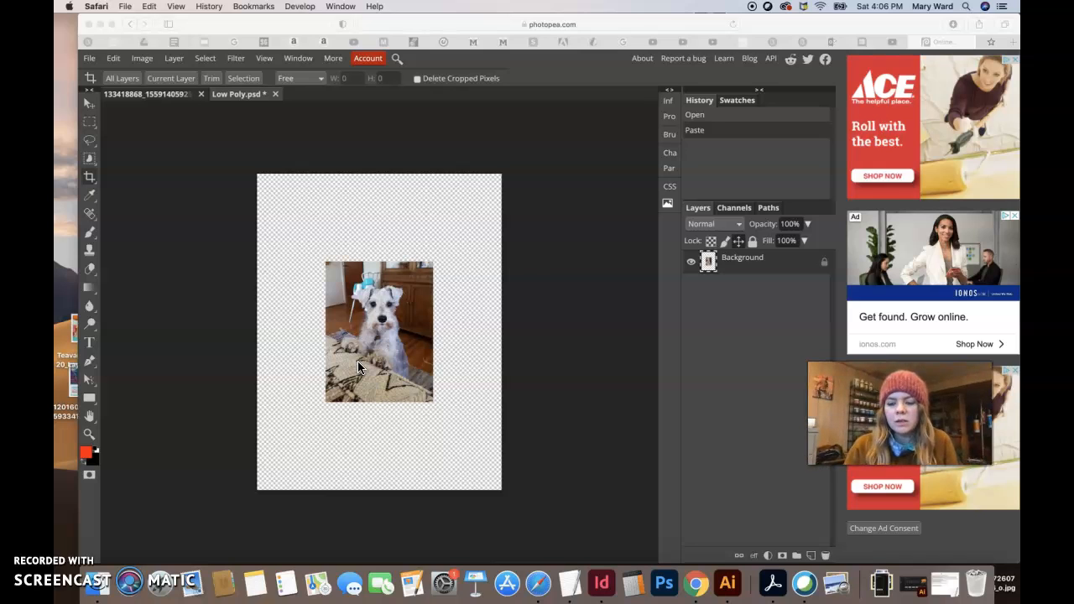
left_click(300, 309)
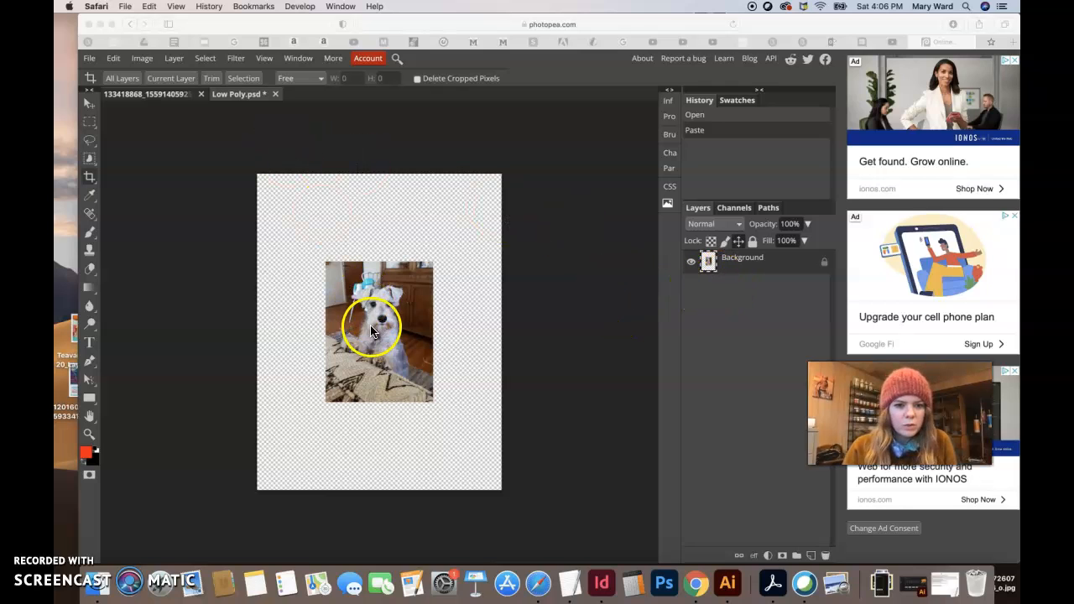
- Try to apply Free Transform to the pasted dog photo on the locked Background layer
left_click(111, 59)
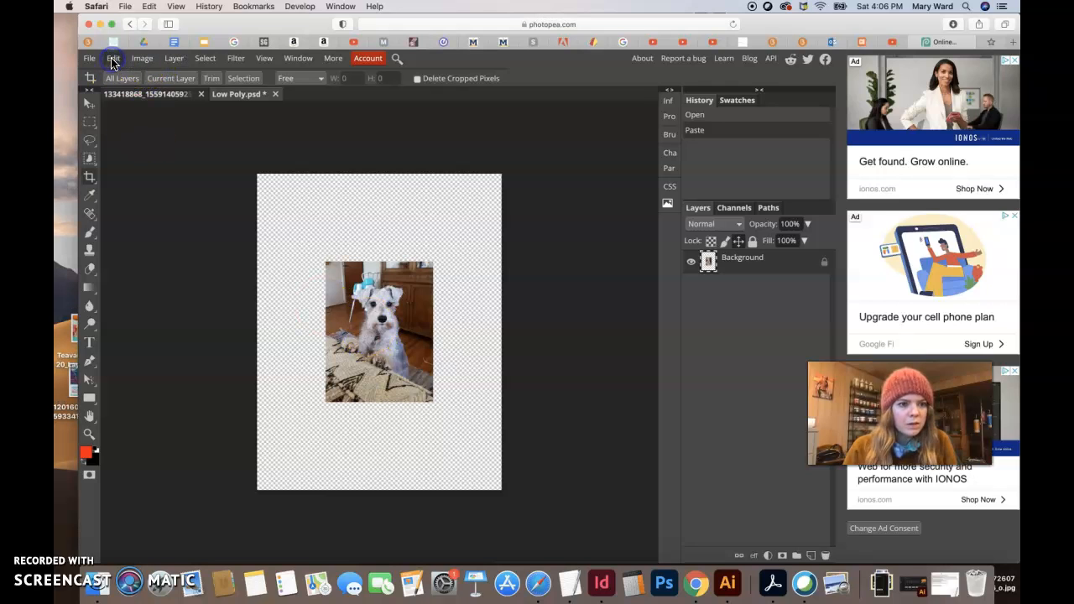
left_click(112, 59)
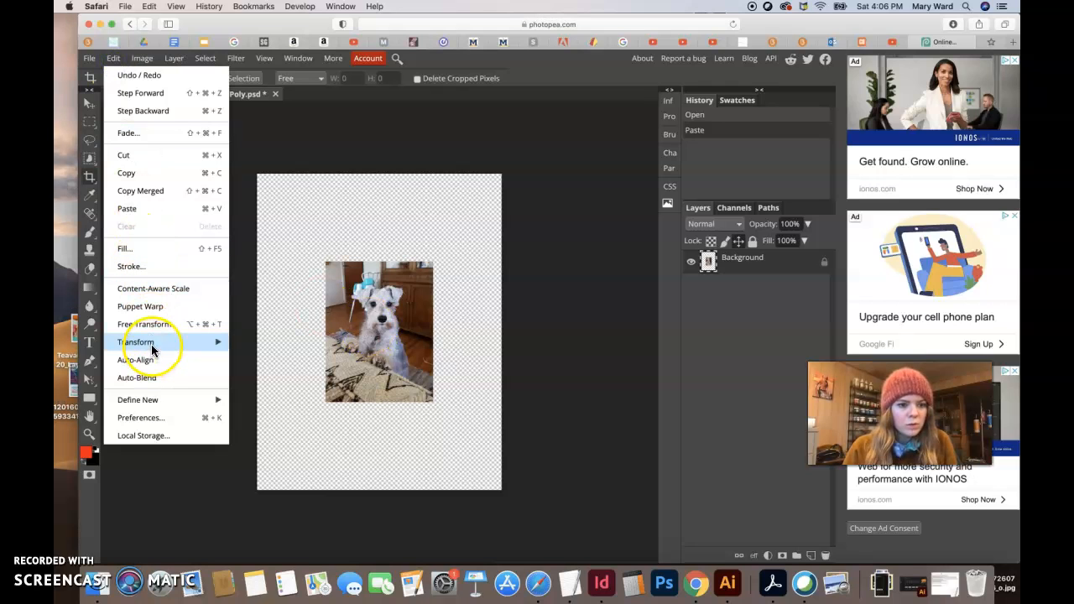
mouse_move(155, 347)
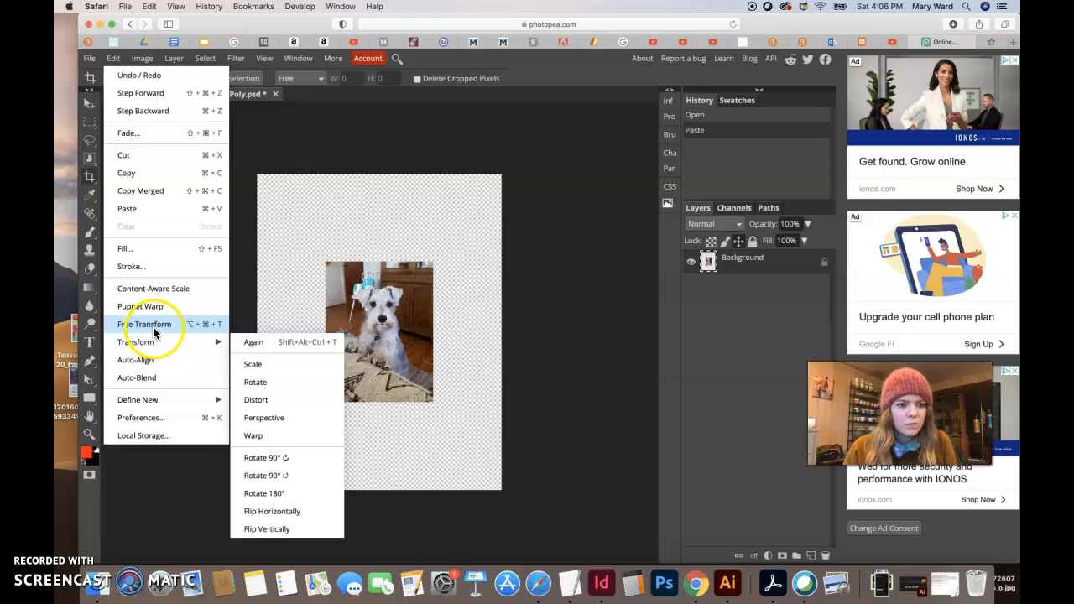
left_click(153, 328)
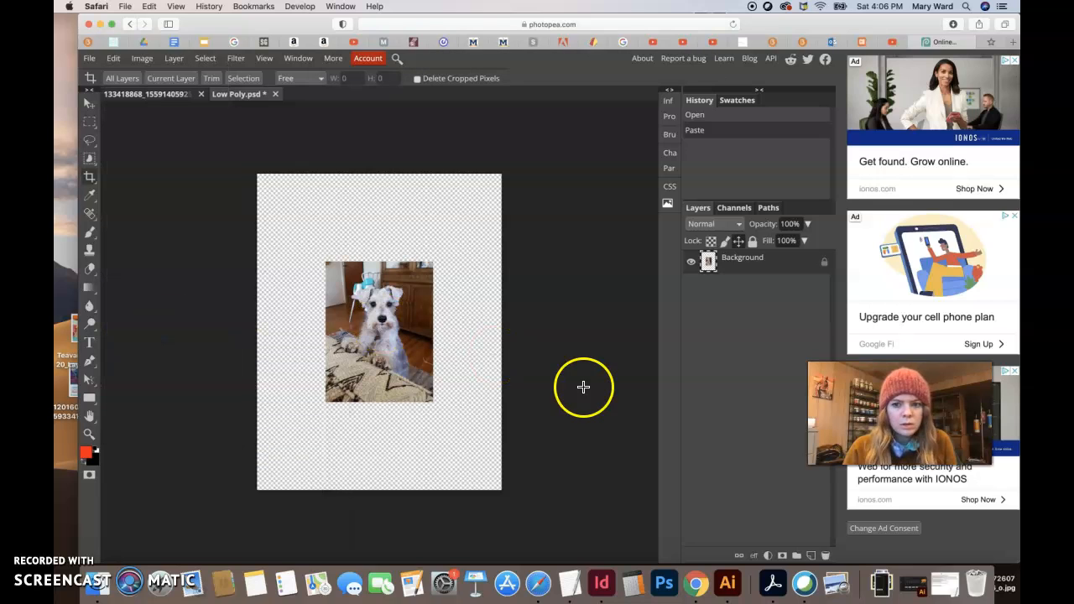
- Unlock the Background layer and scale the dog photo uniformly to 227.68% with Free Transform so it fills the canvas
left_click(825, 265)
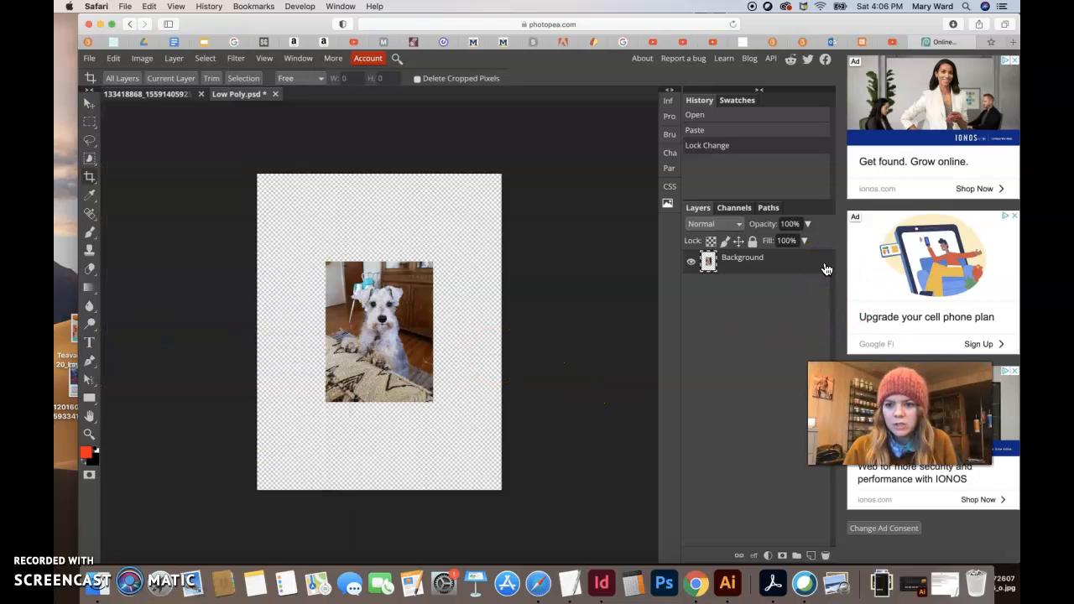
left_click(115, 58)
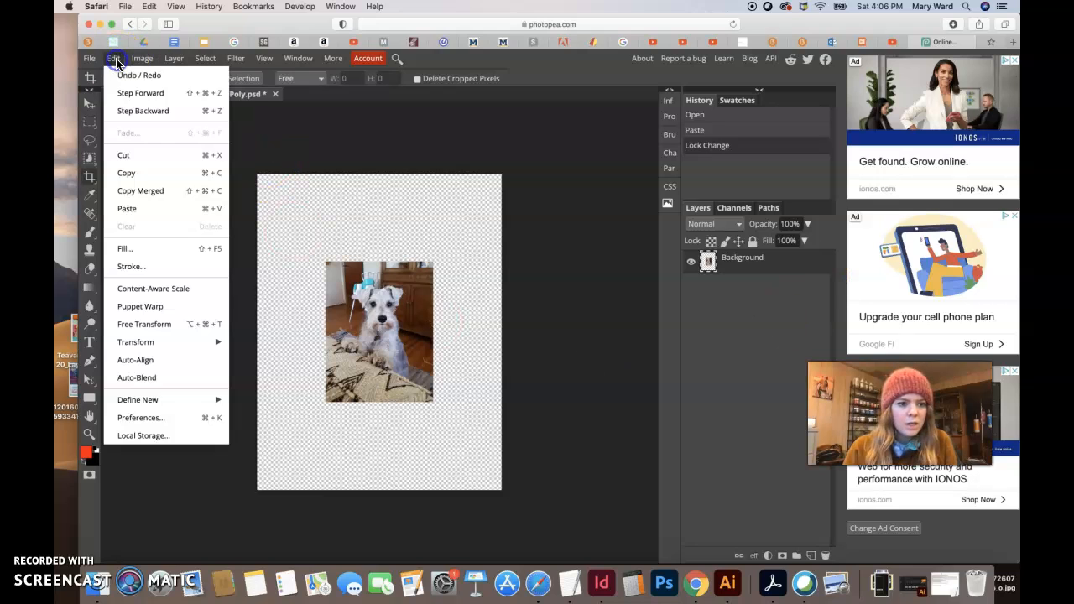
left_click(164, 324)
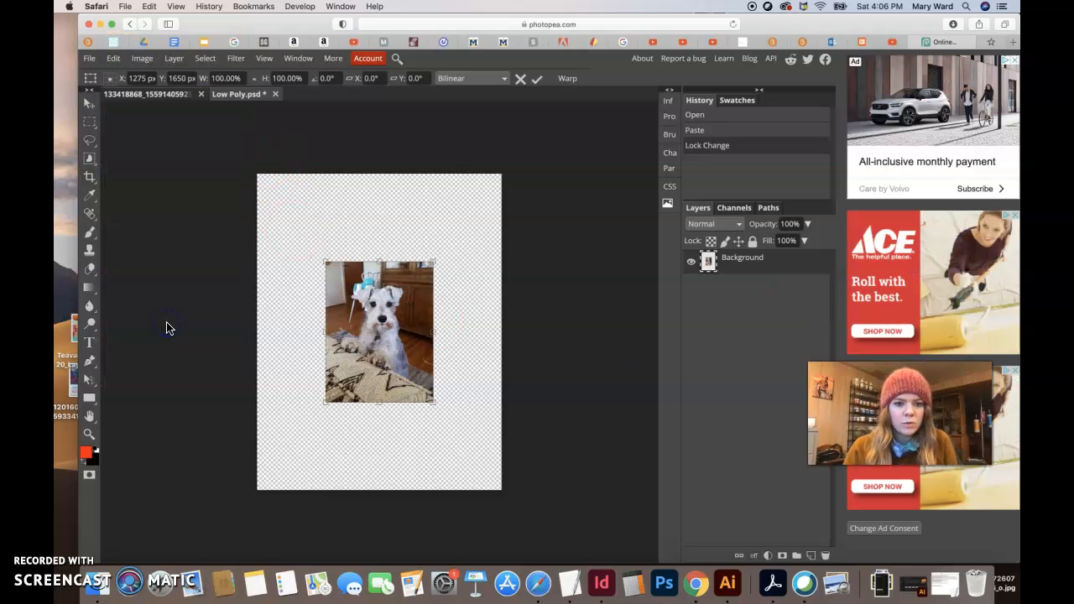
left_click_drag(326, 261, 258, 186)
left_click_drag(430, 400, 499, 485)
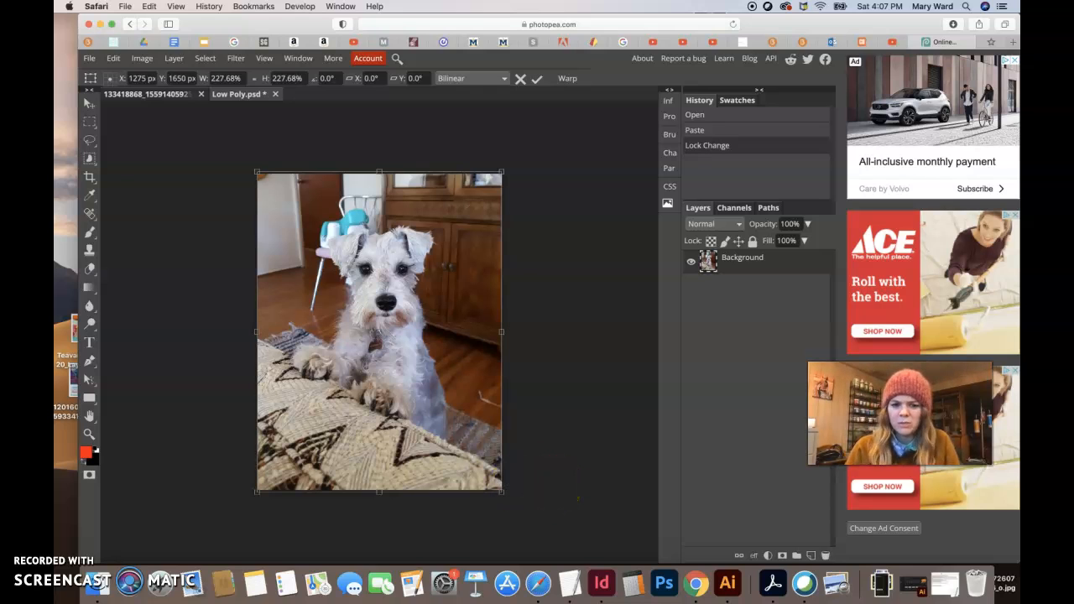
key("Return")
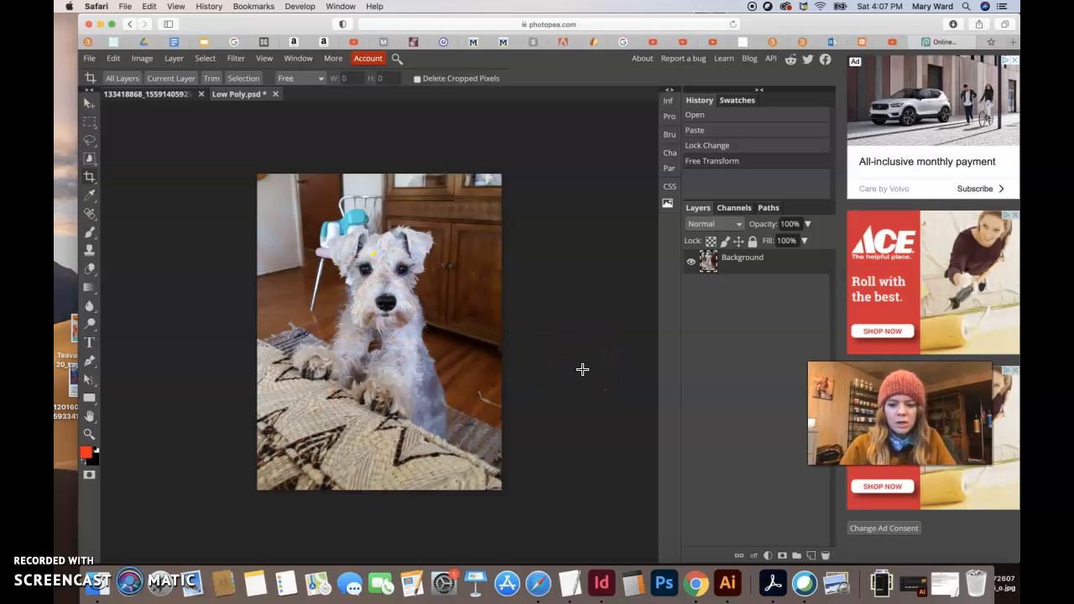
- Switch to the Polygonal Lasso Select tool for outlining facets on the dog's ear at the left of the photo
key("super+equal")
key("super+equal")
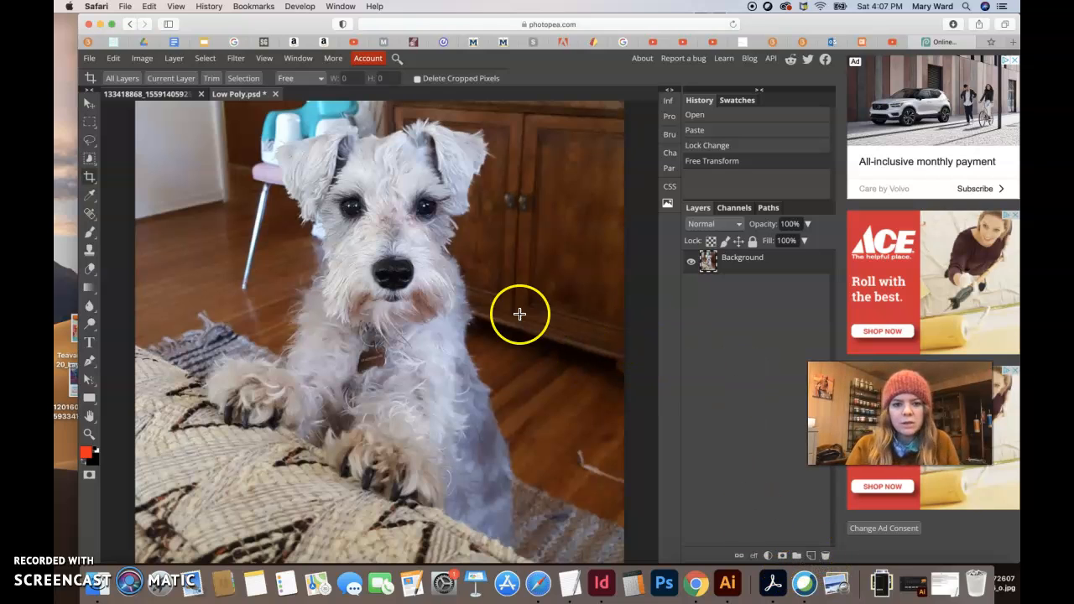
key("super+equal")
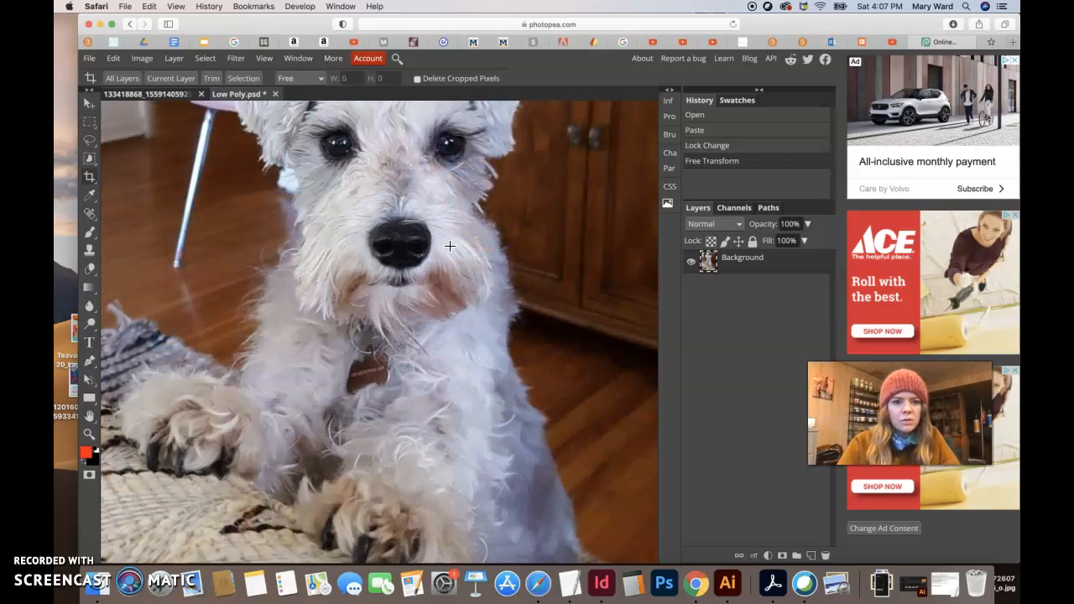
key("super+equal")
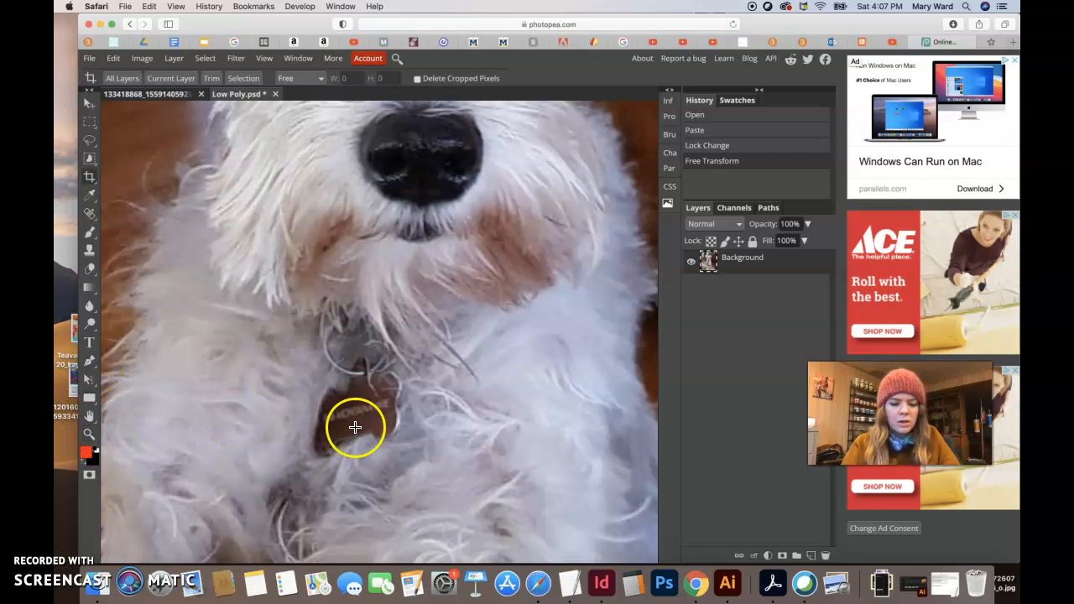
key("super+equal")
left_click_drag(372, 175, 456, 425)
left_click_drag(428, 283, 466, 533)
left_click_drag(402, 334, 559, 379)
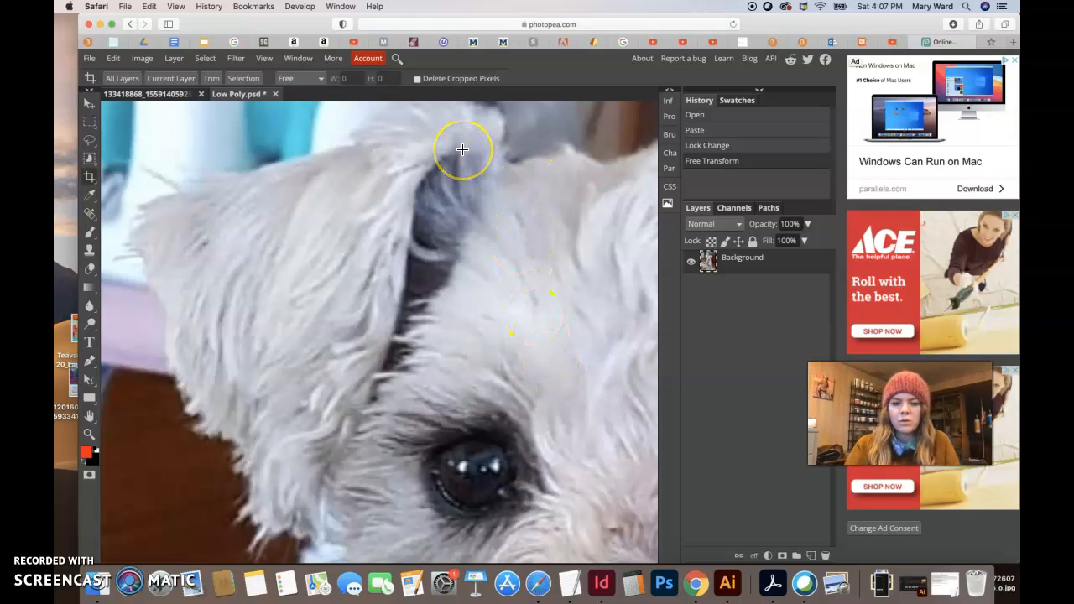
left_click(100, 143)
left_click(130, 161)
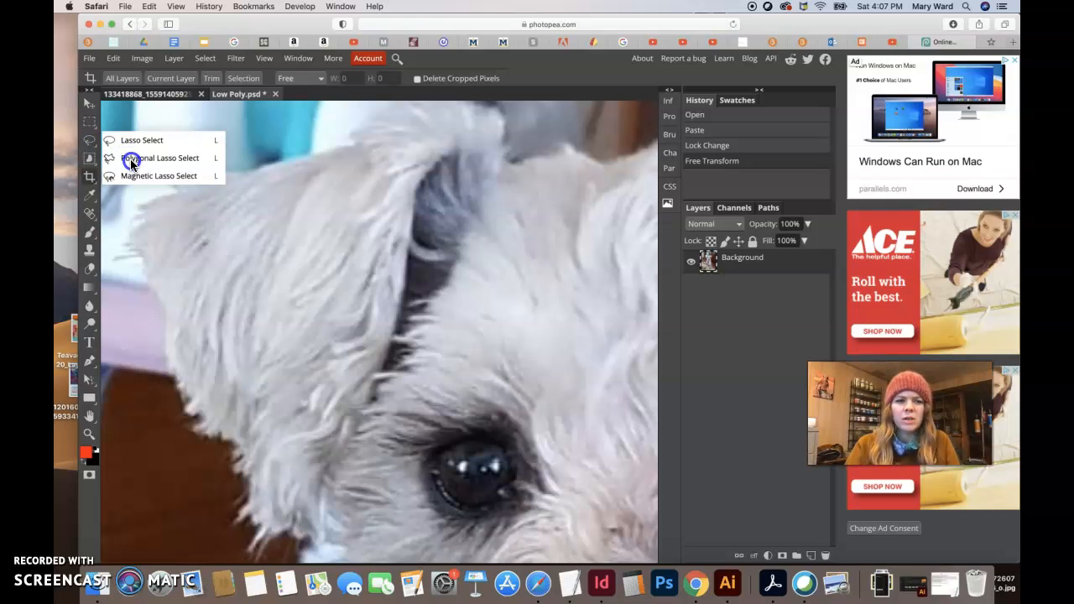
left_click(130, 159)
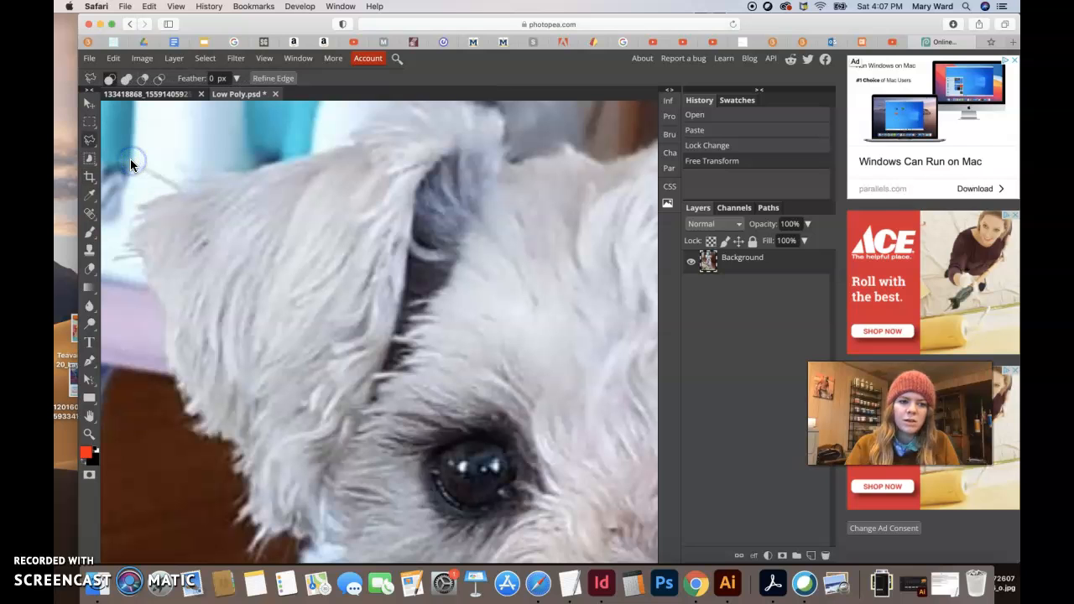
mouse_move(226, 23)
left_mouse_down()
mouse_move(297, 95)
mouse_move(316, 63)
mouse_move(238, 6)
left_mouse_up()
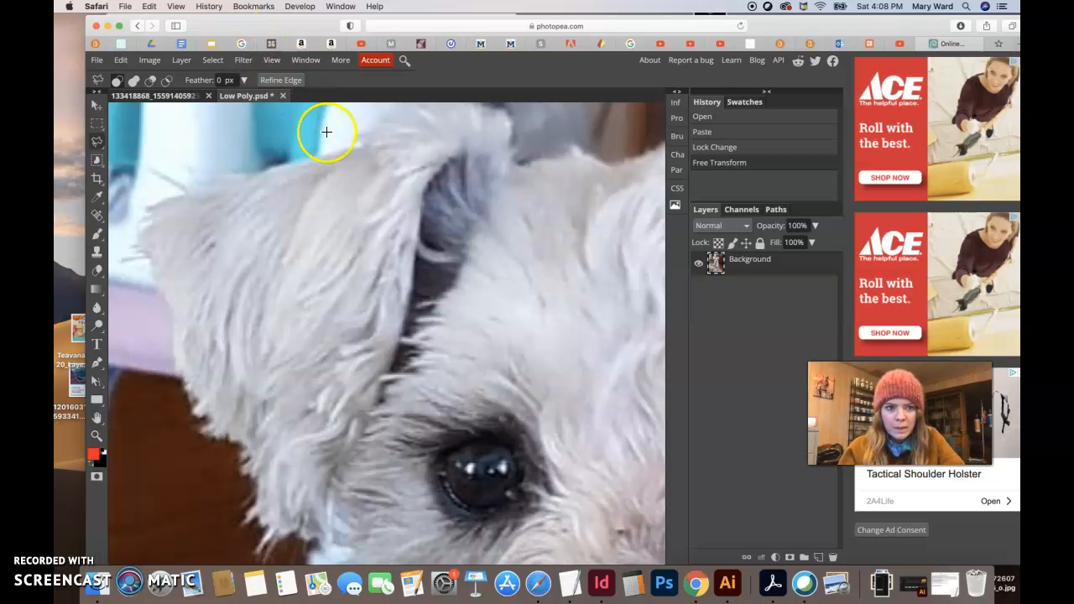
left_click(425, 192)
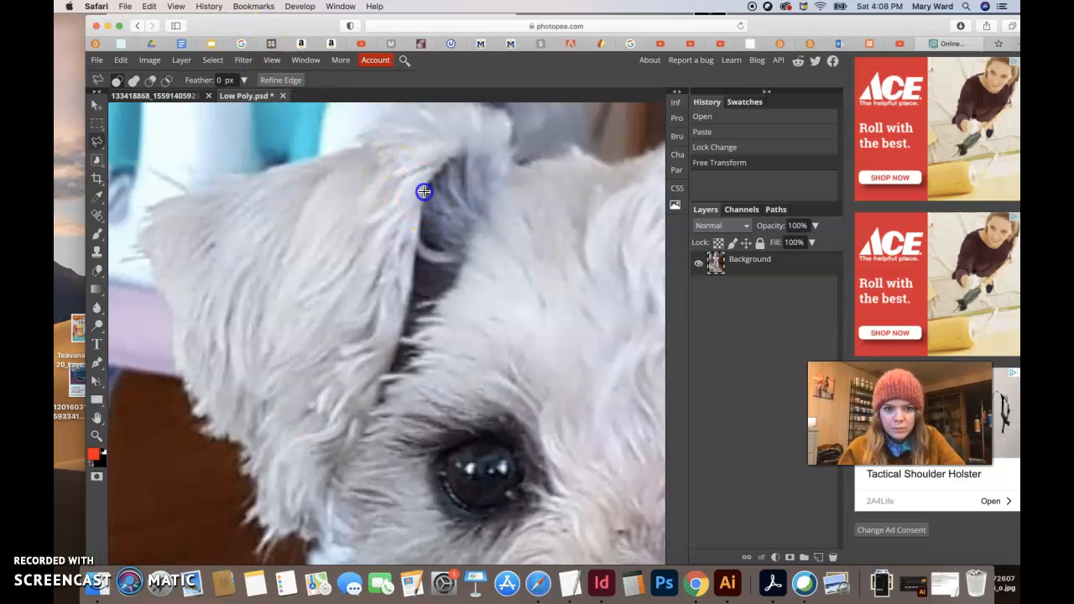
left_click(451, 159)
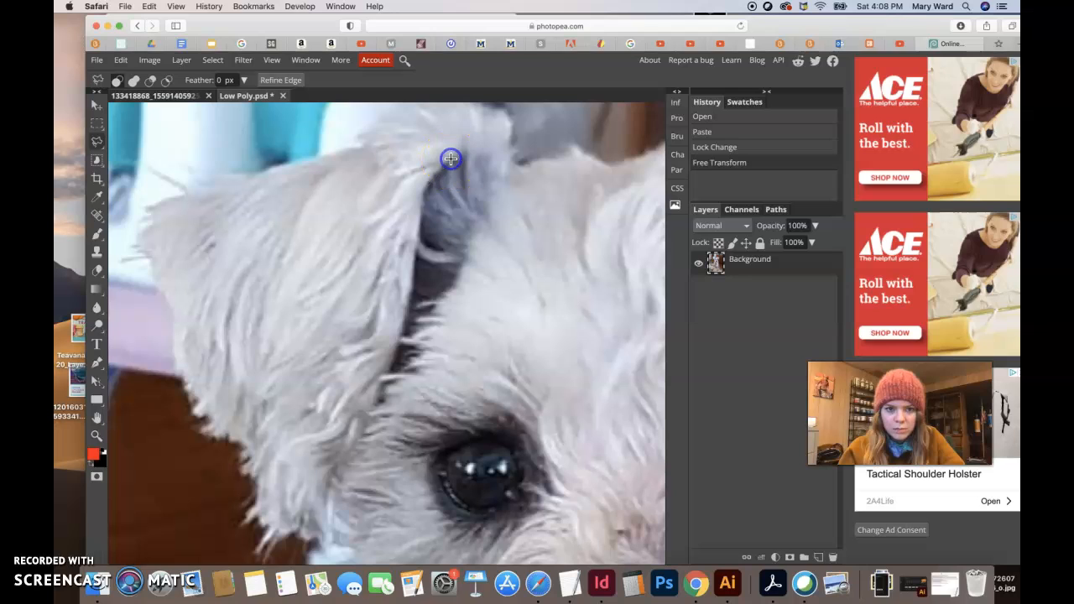
left_click(471, 248)
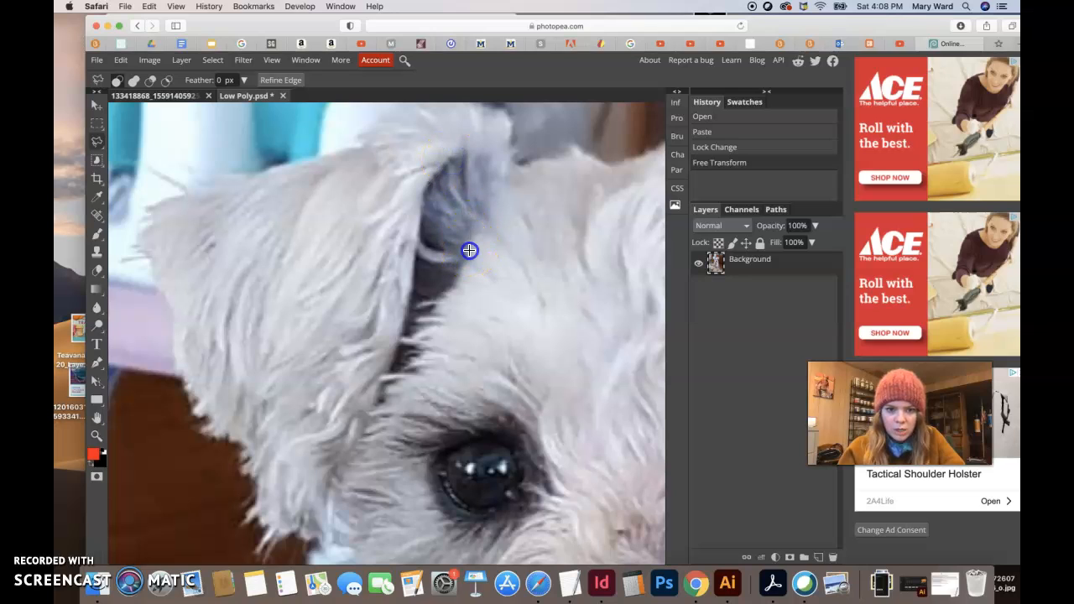
double_click(425, 195)
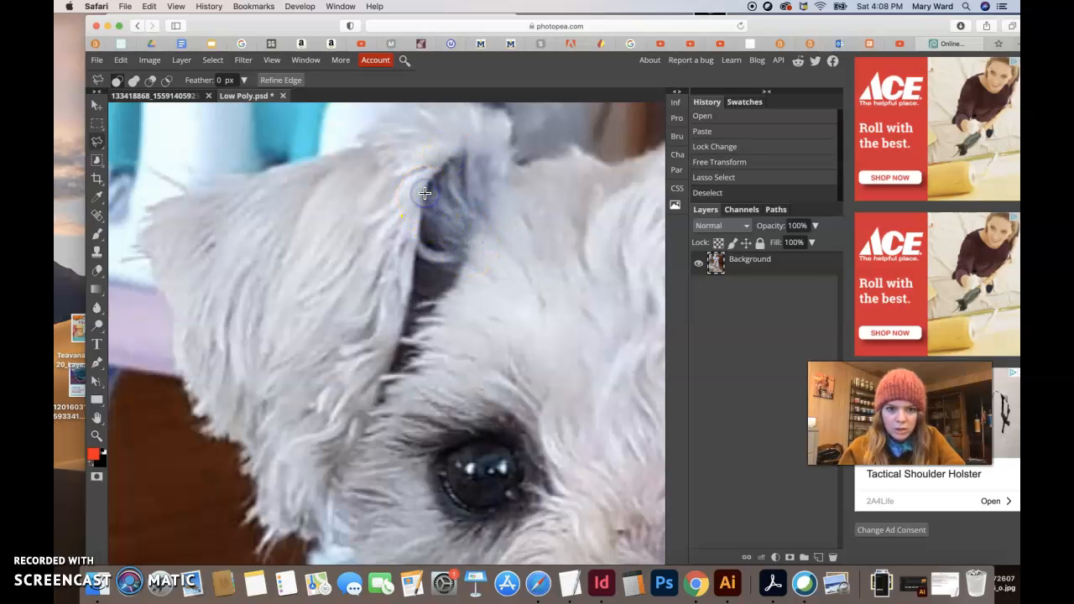
- Outline a narrow triangular selection over the dark fur inside the fold of the dog's left-hand ear
left_click(425, 187)
left_click(451, 159)
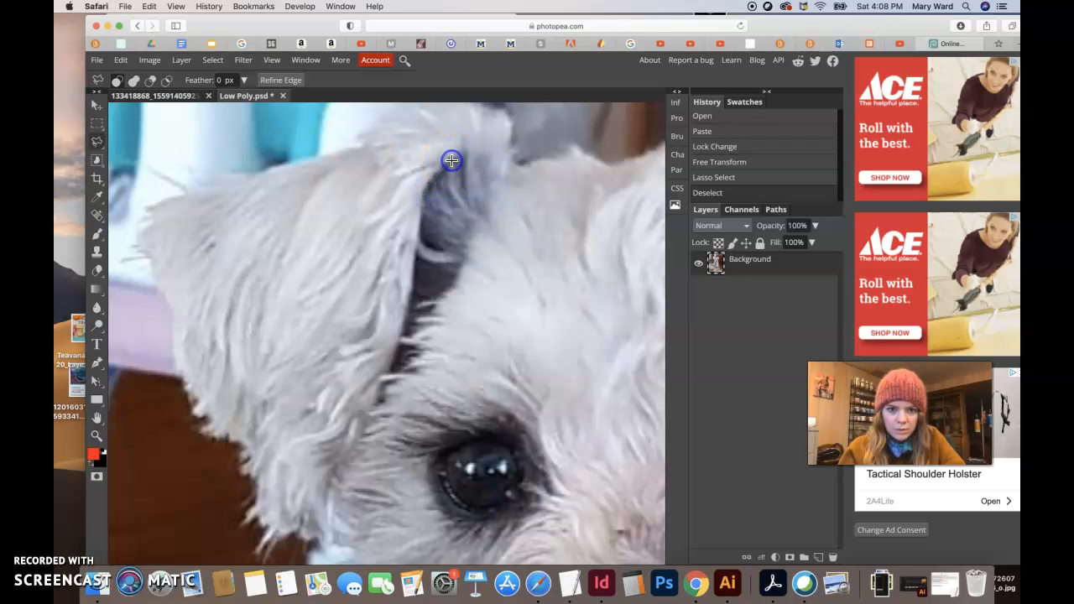
left_click(467, 257)
left_click(428, 185)
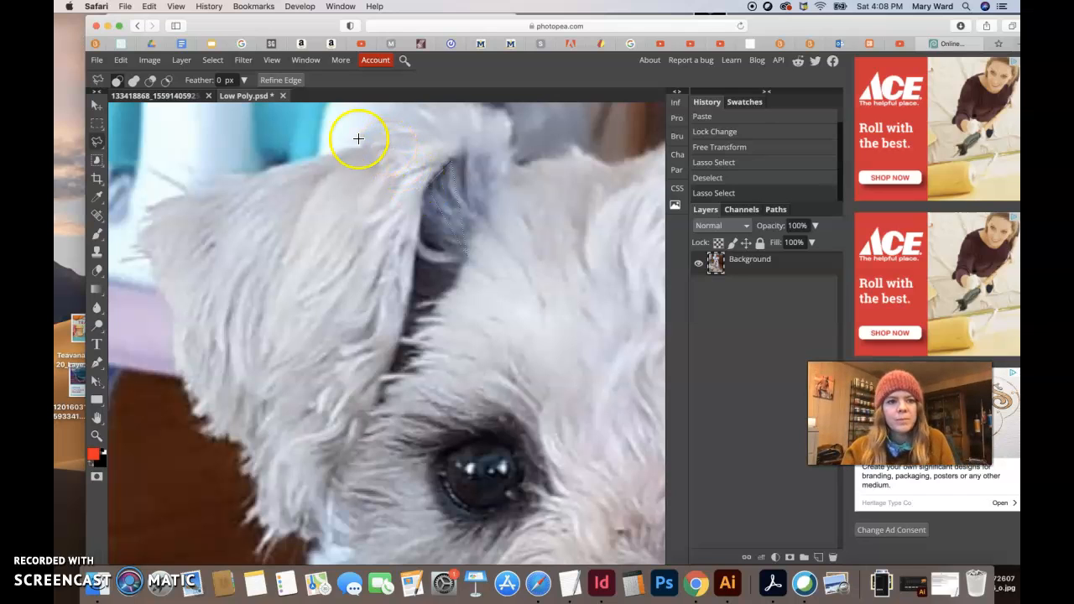
- Apply the Average blur to the triangular ear selection and deselect it
left_click(243, 60)
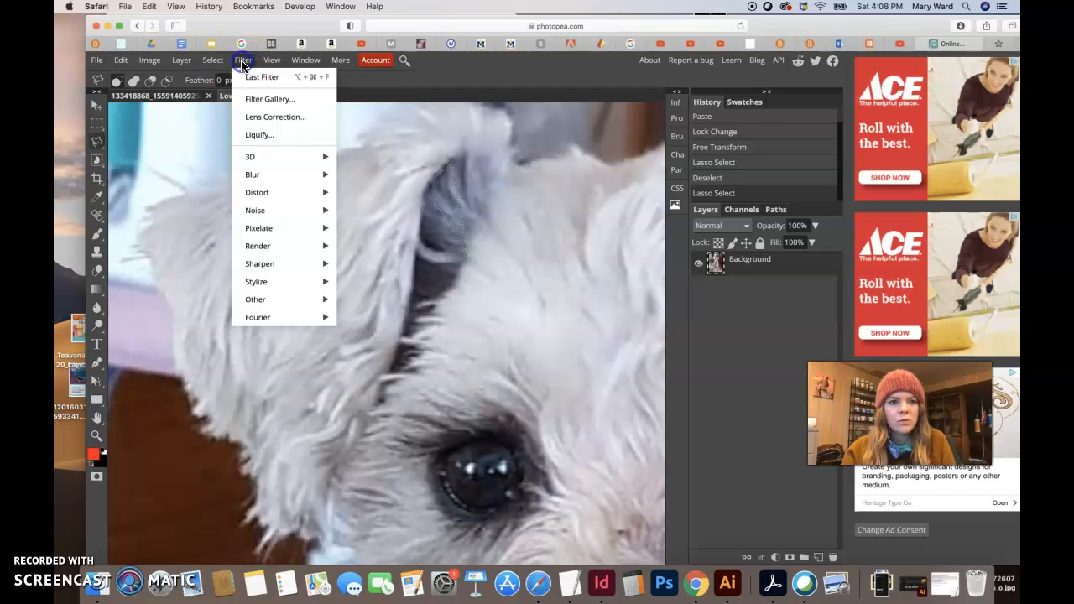
mouse_move(259, 173)
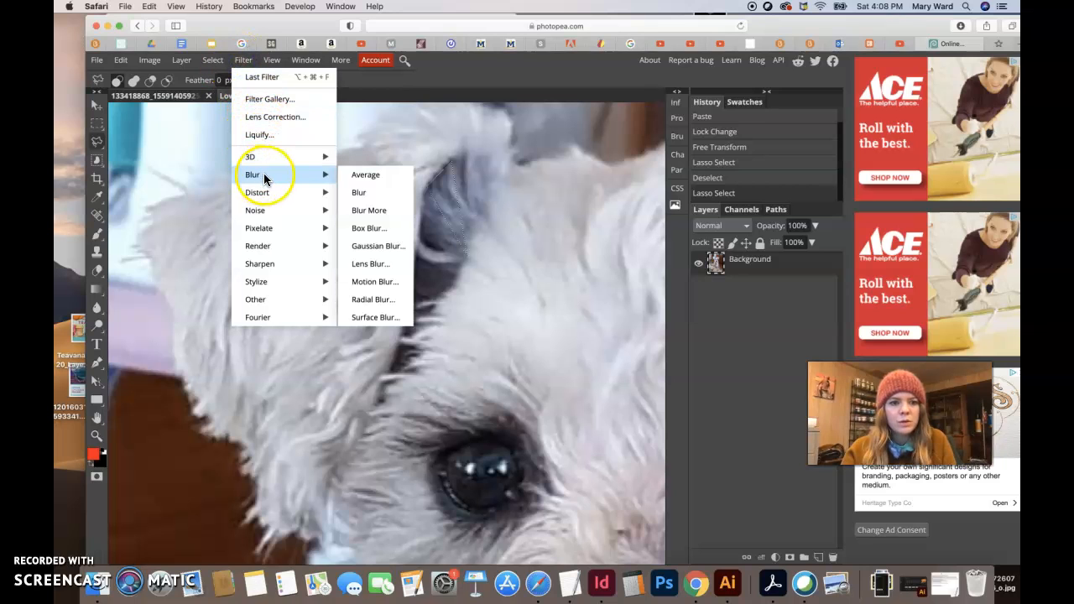
left_click(361, 172)
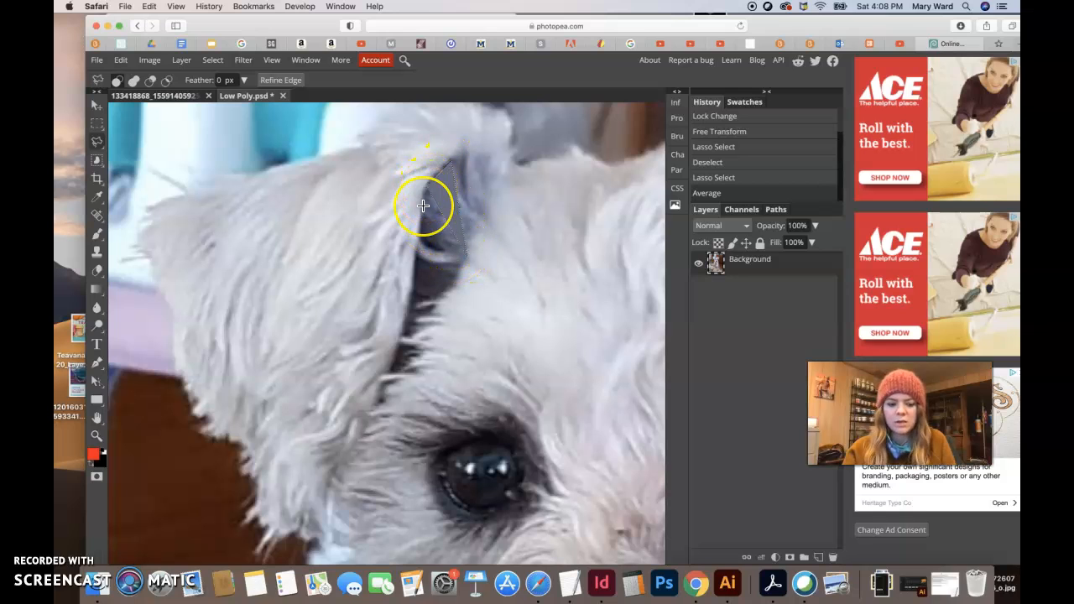
left_click(212, 60)
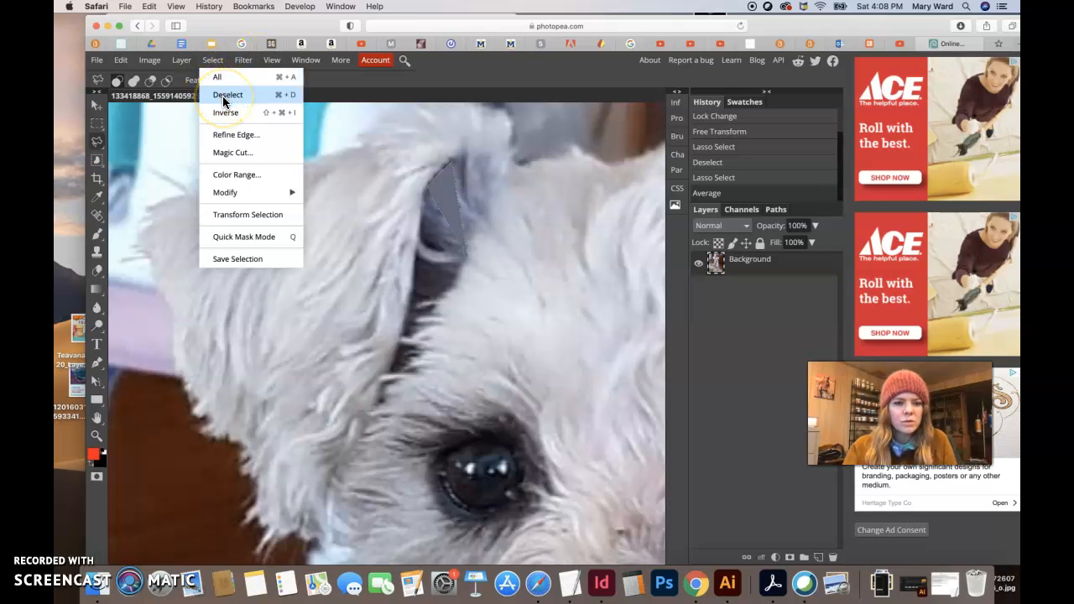
left_click(224, 97)
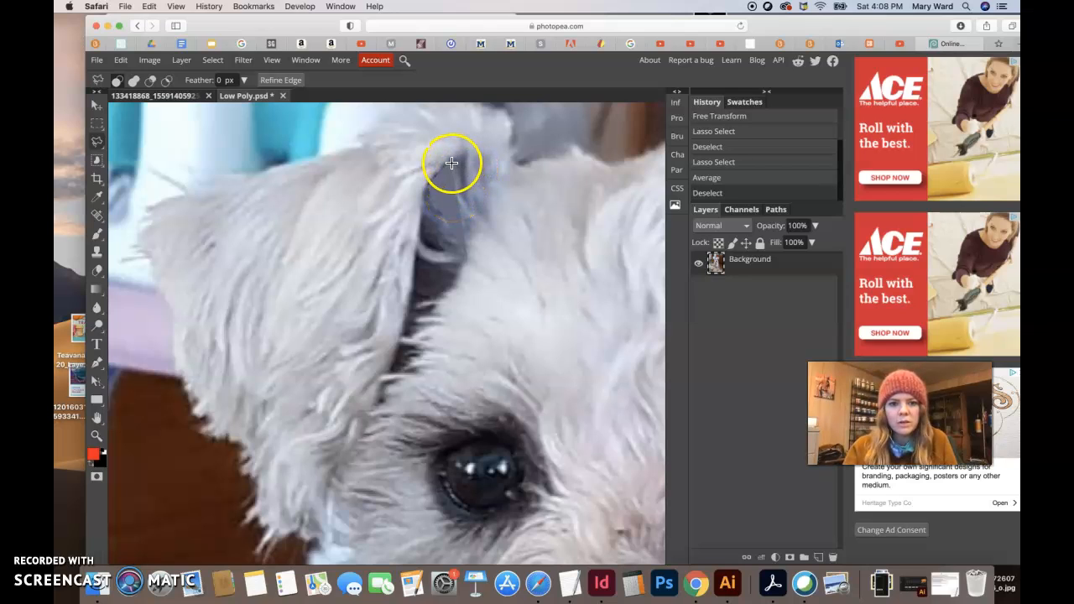
- Outline a second triangle adjoining the lower right side of the first ear facet and reapply the Average blur to it
left_click(467, 256)
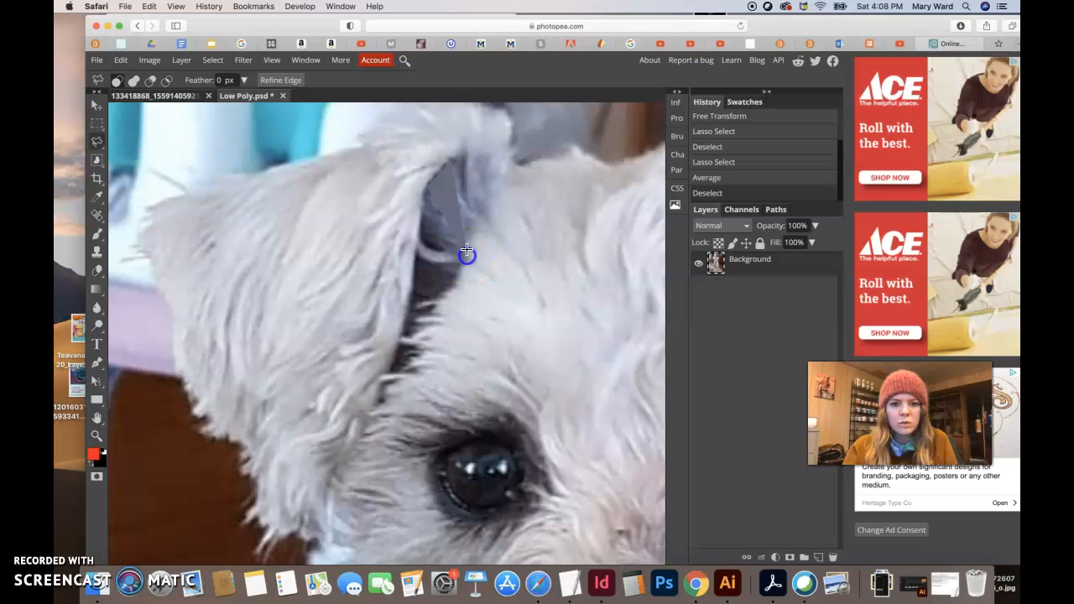
left_click(483, 221)
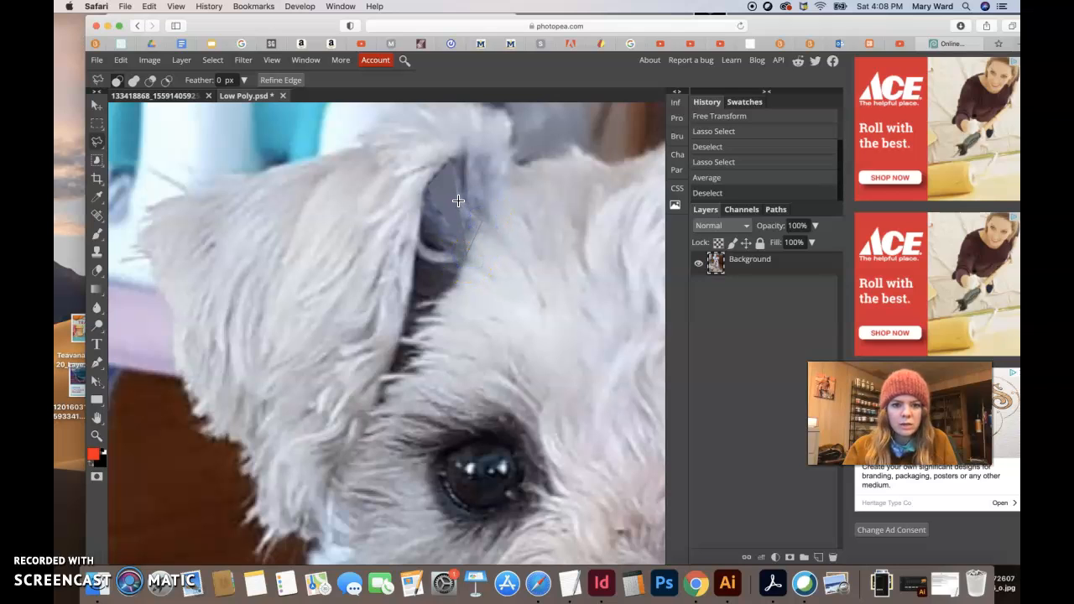
left_click(457, 199)
left_click(467, 253)
left_click(214, 60)
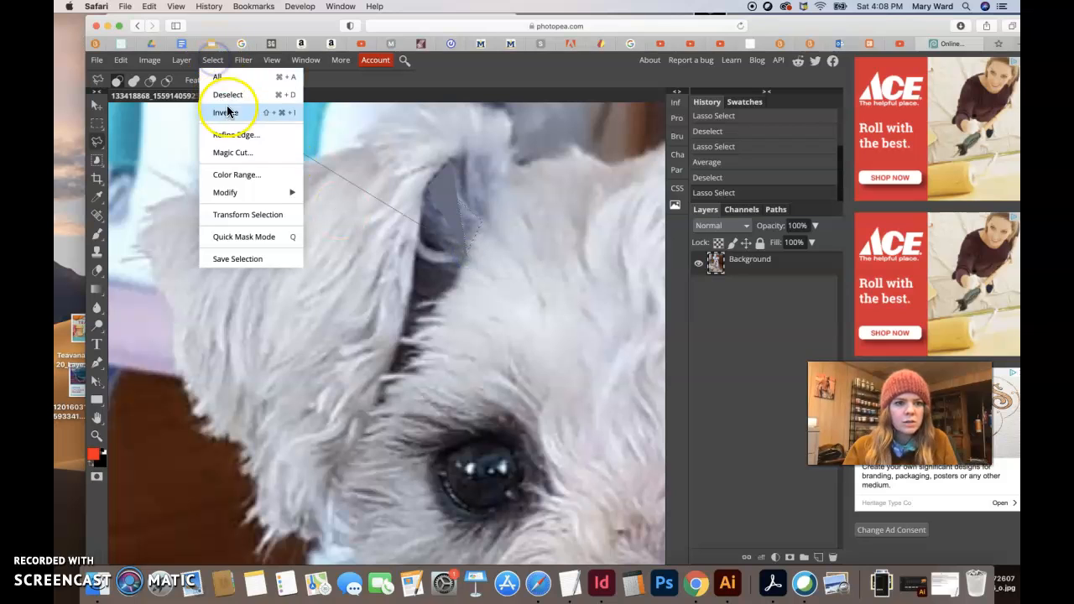
mouse_move(243, 59)
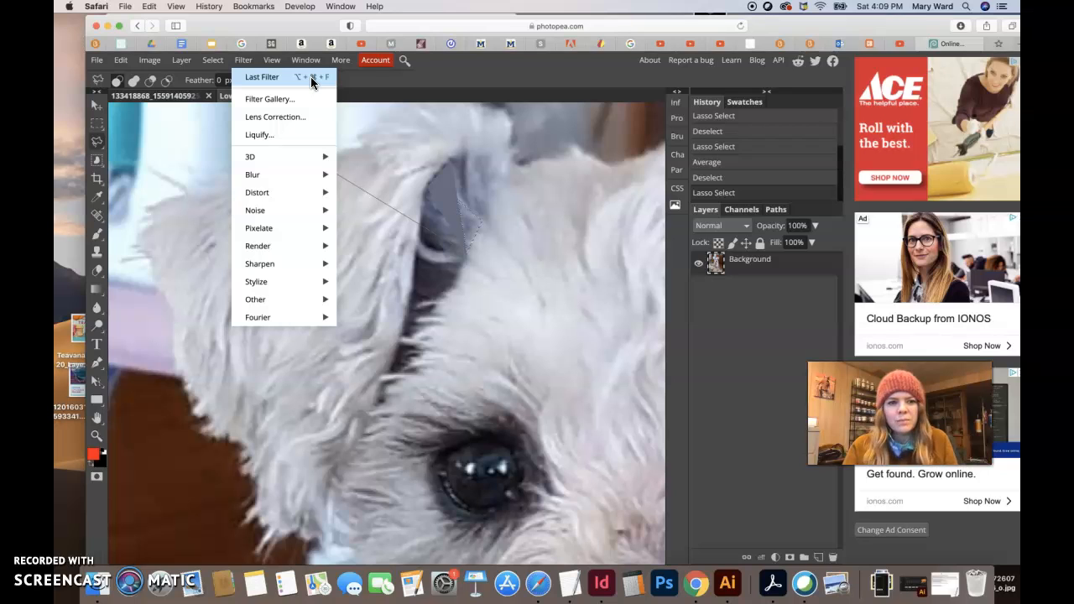
left_click(266, 74)
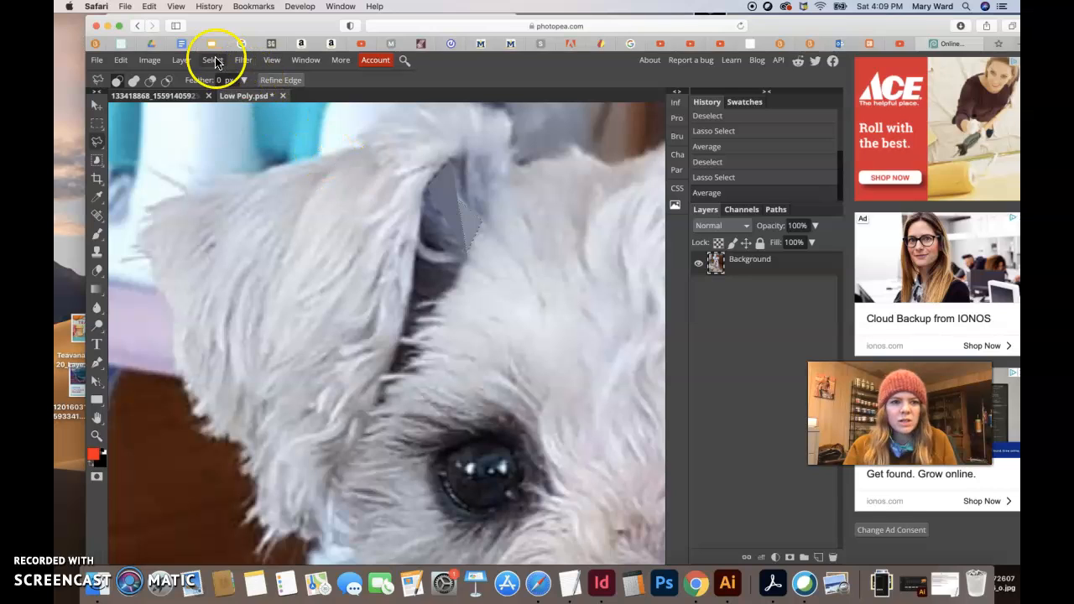
left_click(243, 60)
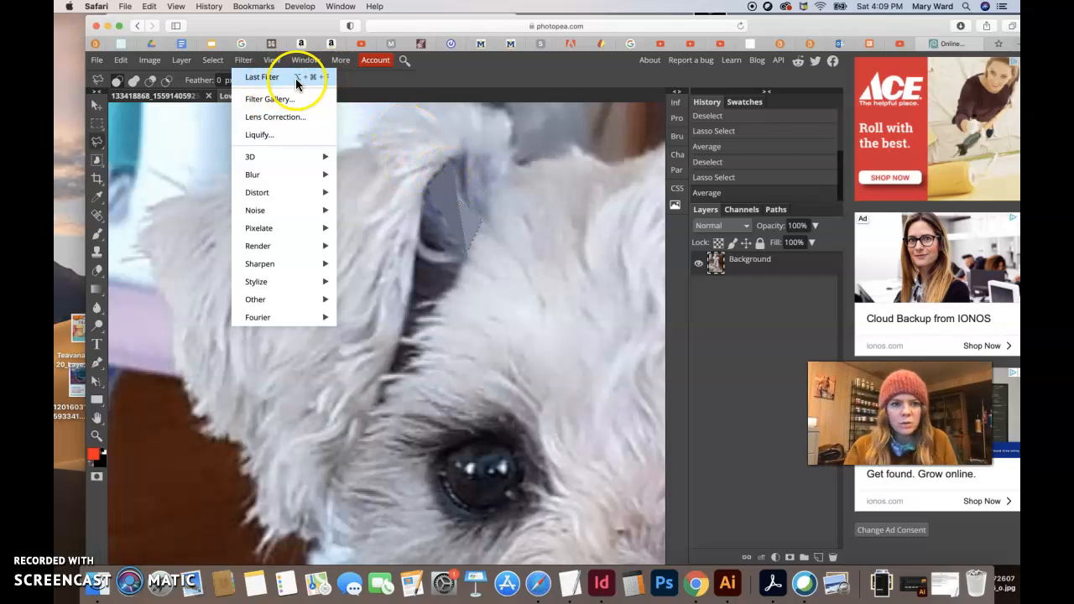
- Outline a third triangle along the upper right side of the first ear facet, reapply the Average blur, and deselect it
left_click(447, 161)
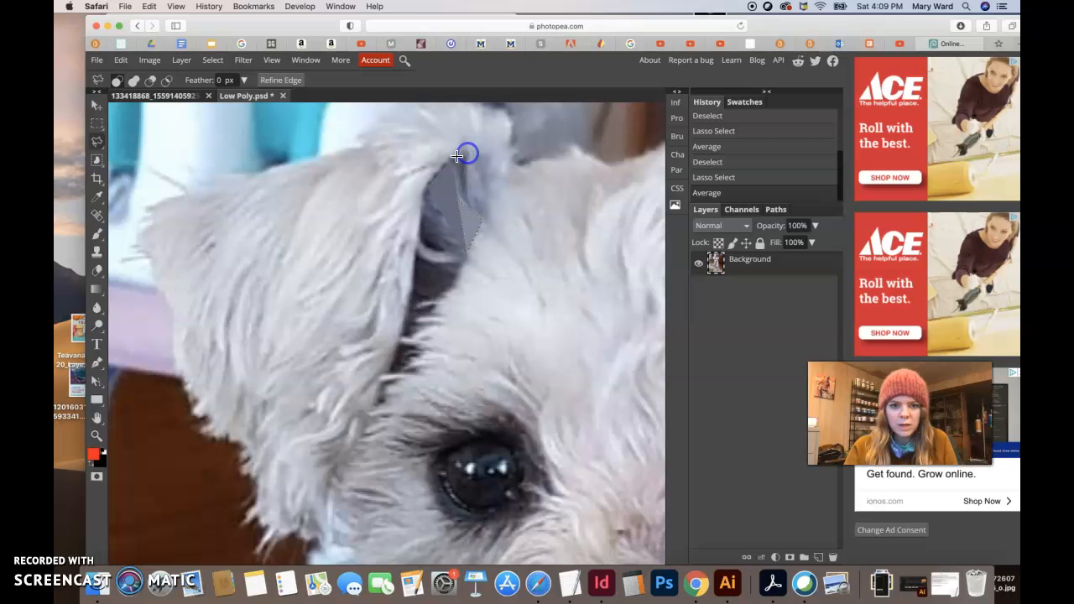
left_click(451, 164)
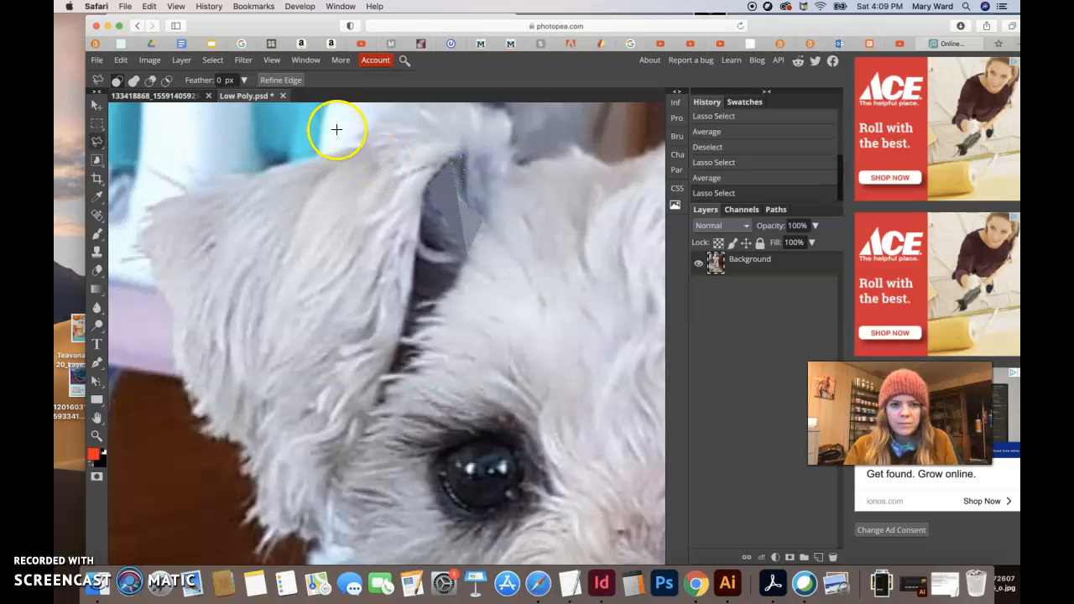
left_click(214, 62)
left_click(251, 74)
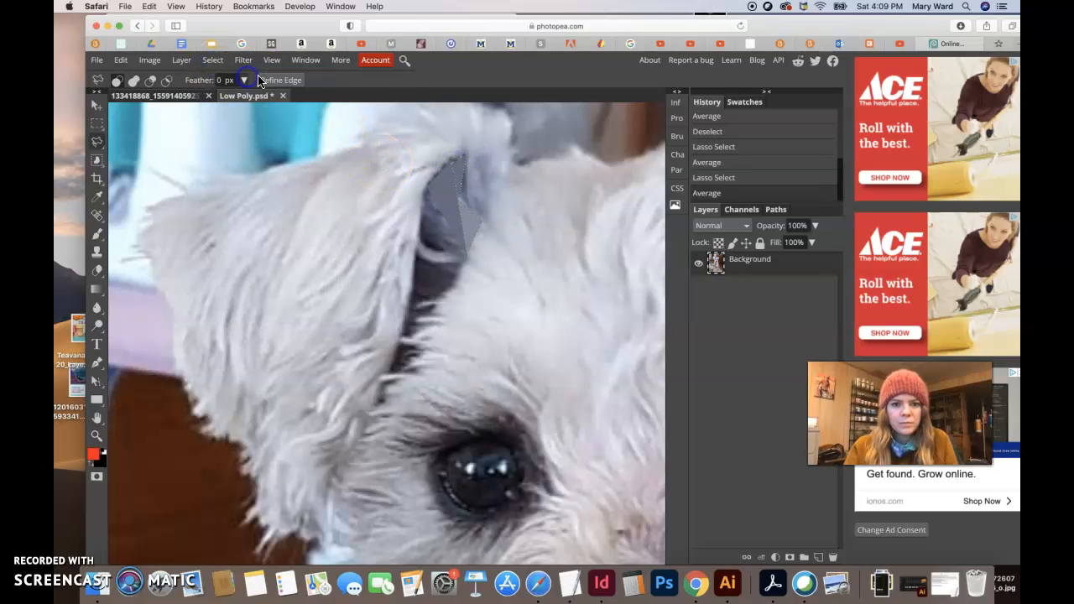
left_click(459, 187)
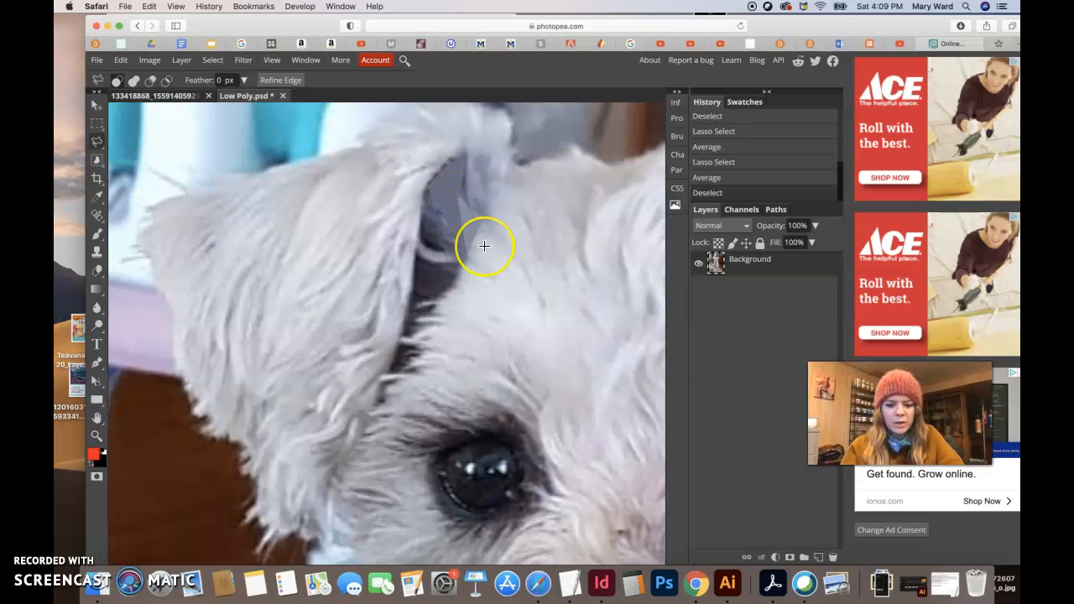
- Outline a narrow triangle at the upper tip of the ear's dark fold, beside the existing facets, reapply the Average blur, and deselect it
scroll(484, 245, "up", 5)
left_click_drag(588, 237, 478, 524)
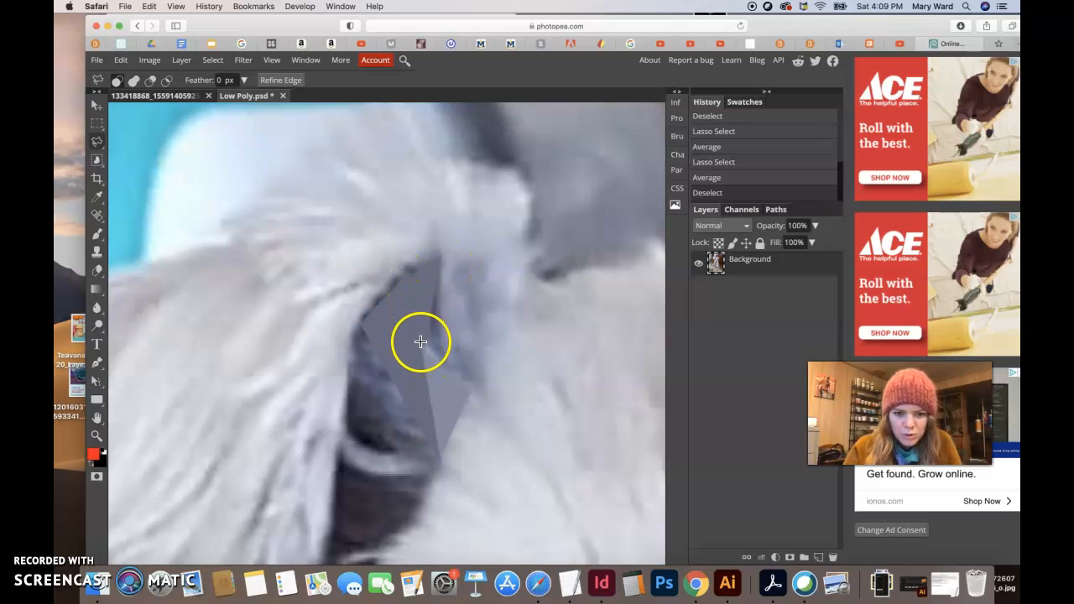
left_click(407, 272)
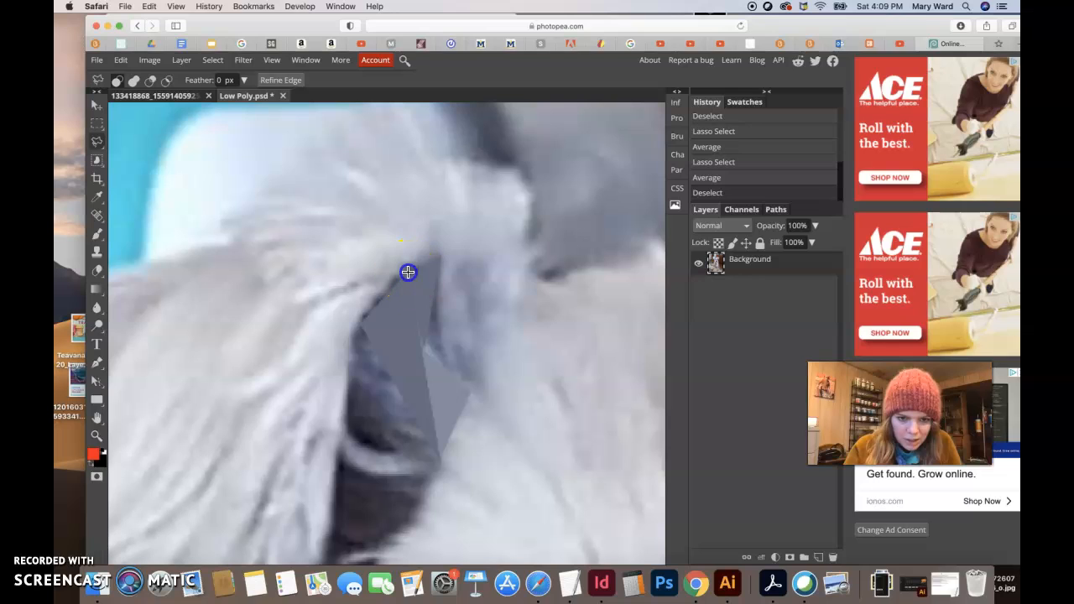
left_click(442, 254)
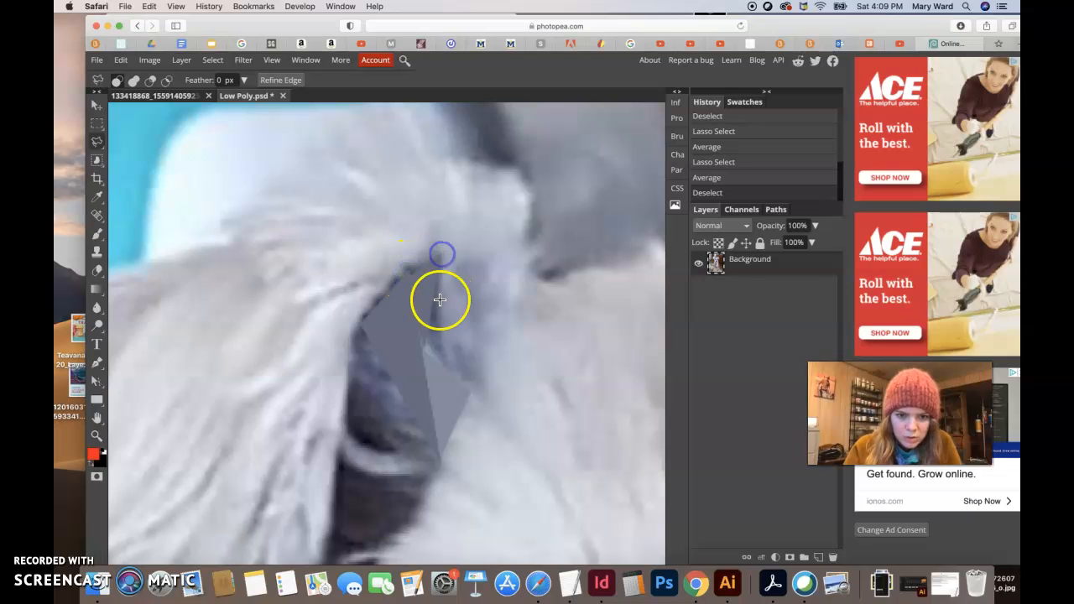
left_click(425, 348)
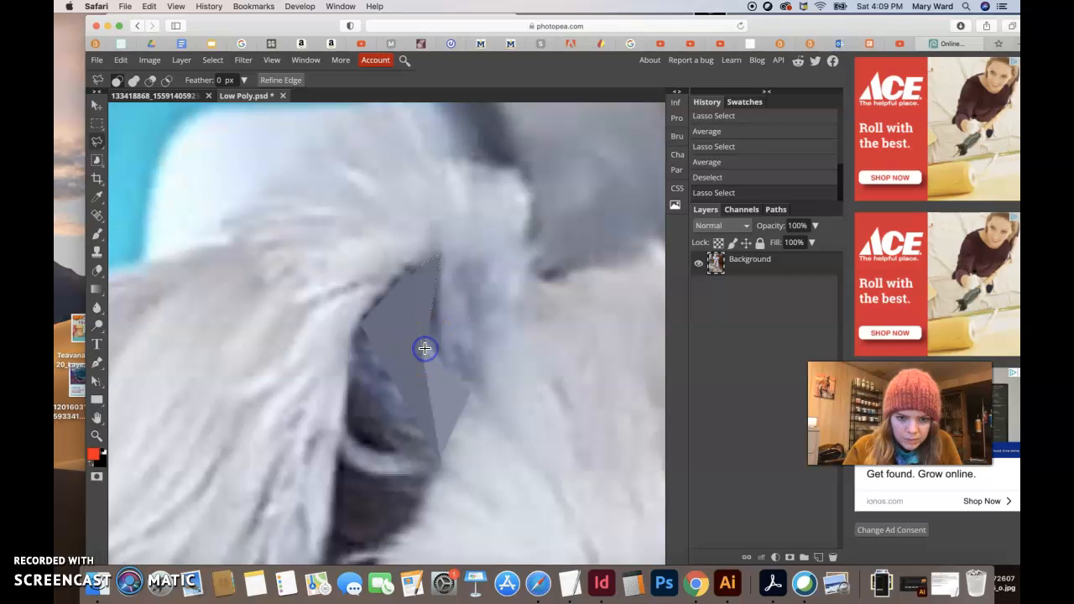
left_click(212, 60)
left_click(251, 75)
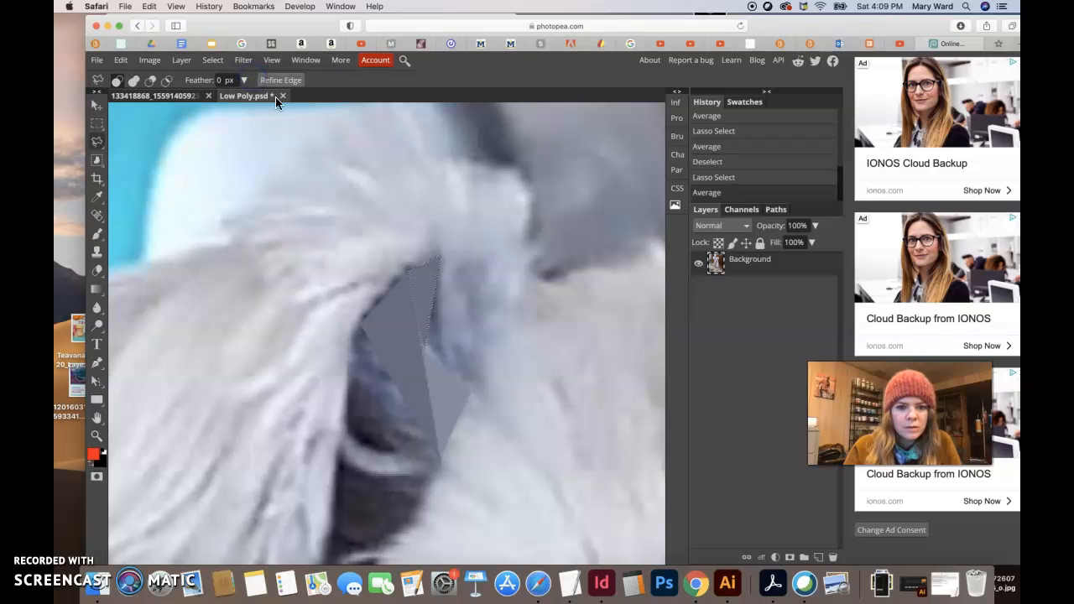
left_click(414, 359)
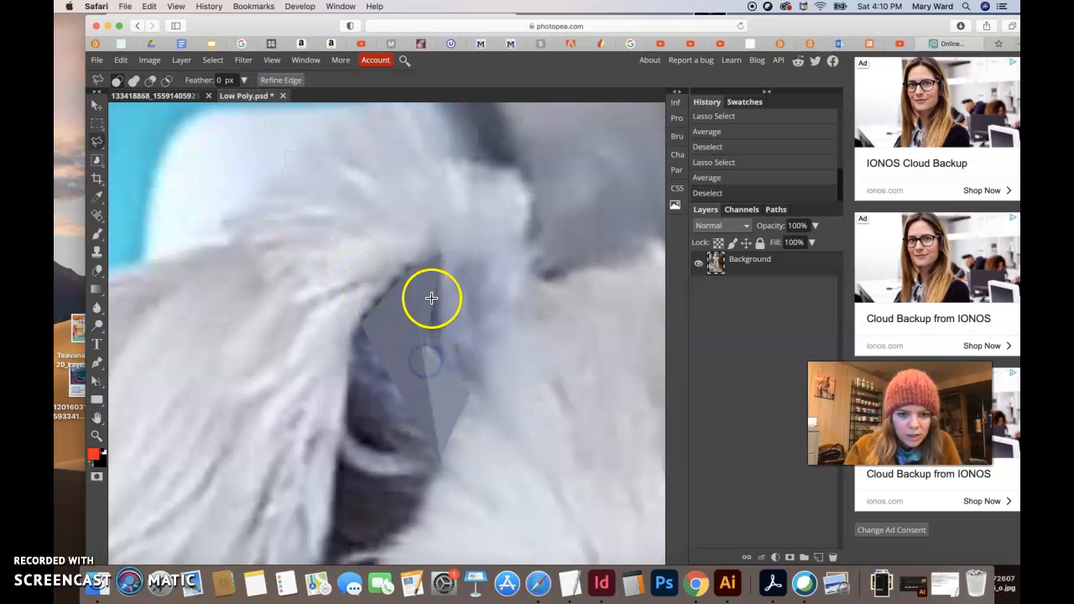
- Outline the ear-tip triangle again with its lower corner extended to the junction of the facets, reapply the Average blur, and deselect it
left_click(408, 271)
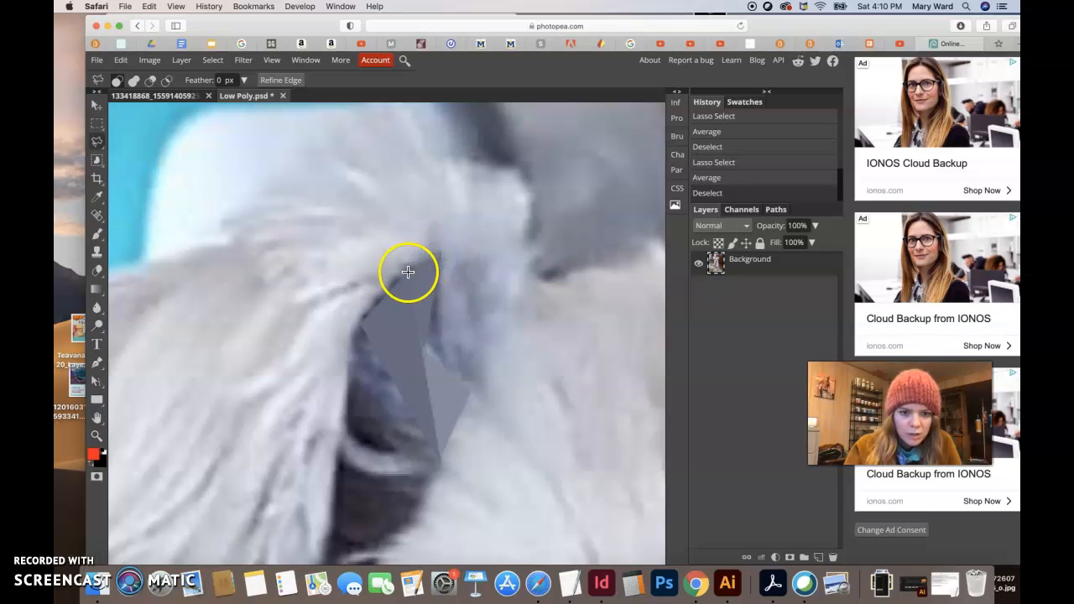
left_click(425, 365)
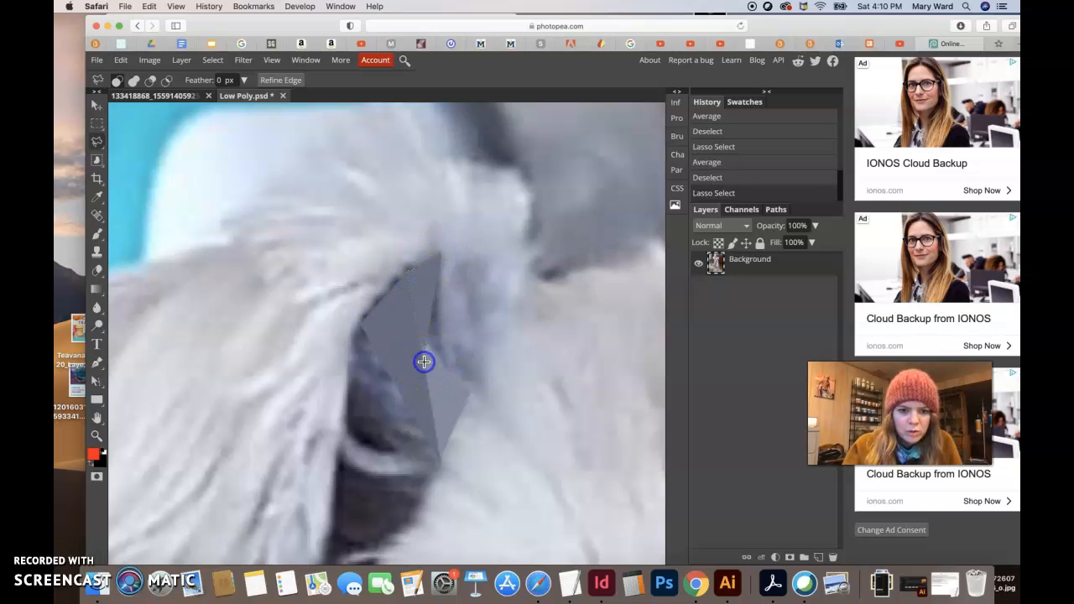
left_click(214, 61)
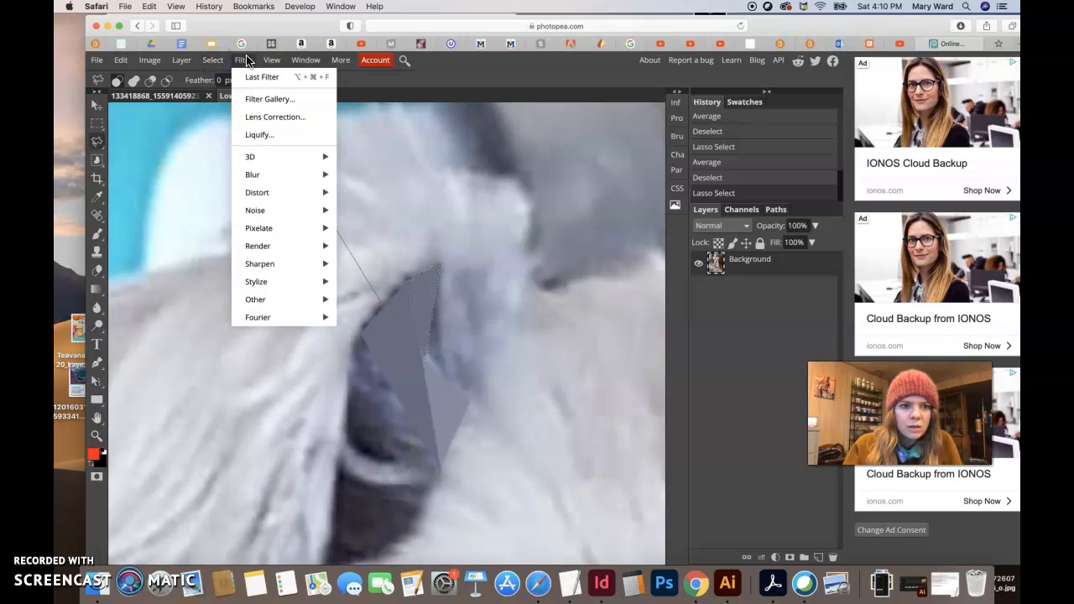
left_click(257, 74)
left_click(426, 297)
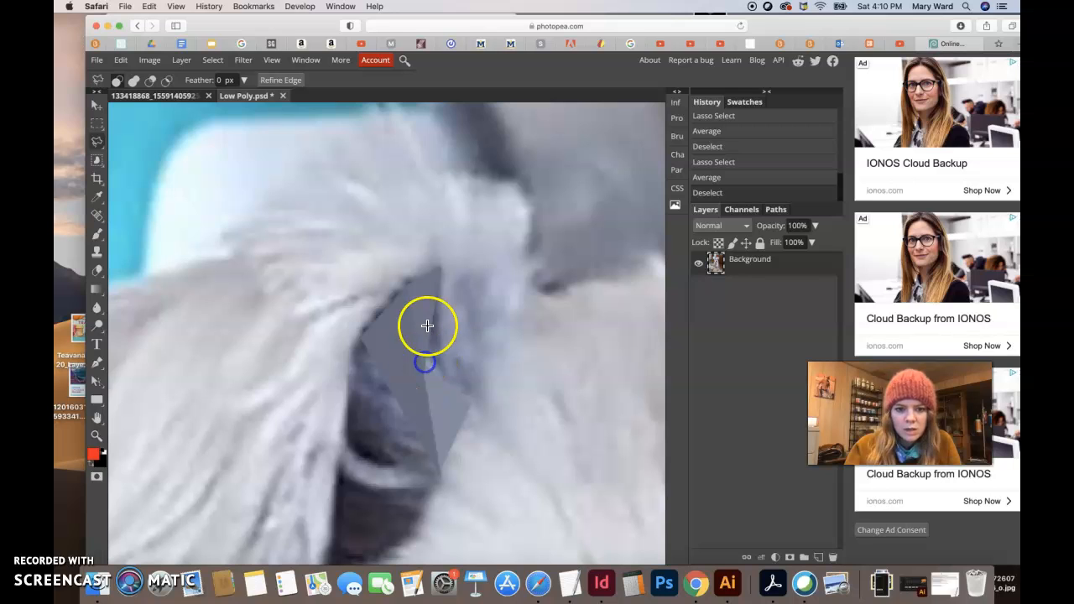
- Outline a tall, narrow triangle along the right edge of the ear-tip facet, reapply the Average blur, and deselect it
left_click(443, 367)
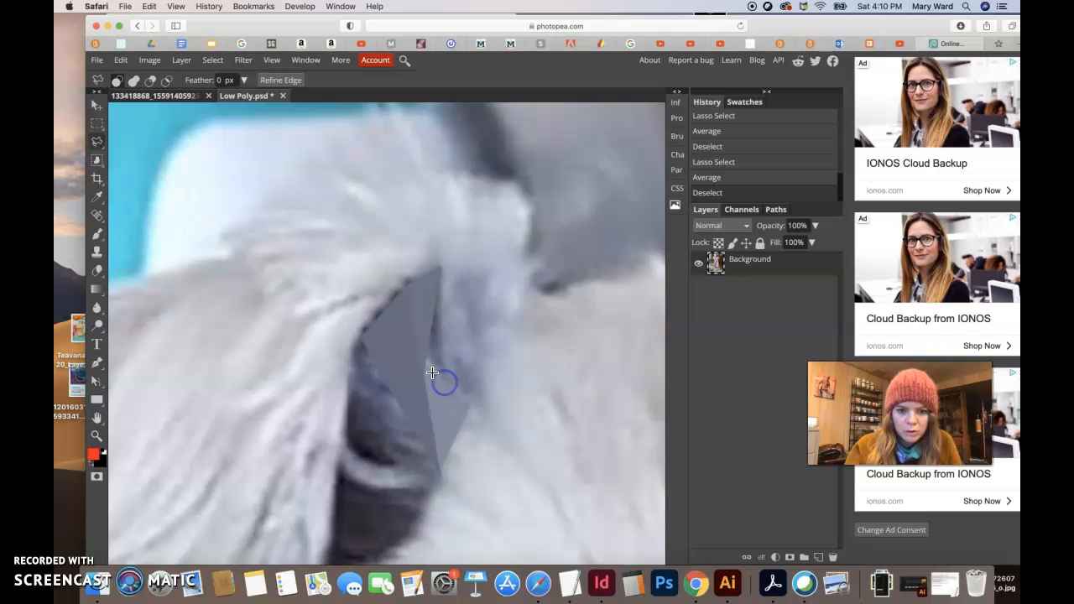
left_click(425, 364)
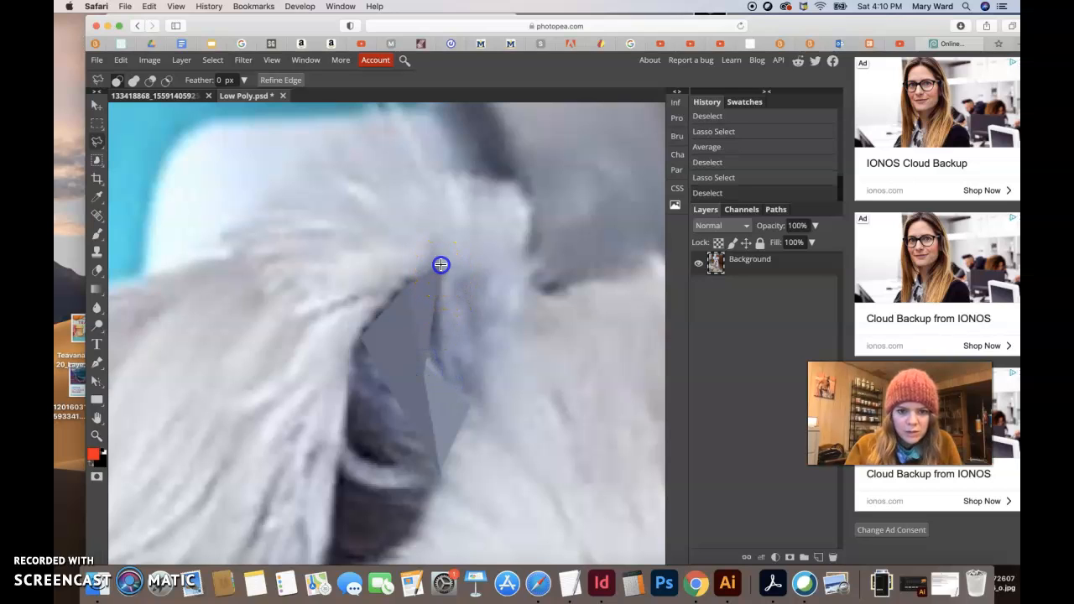
left_click(424, 363)
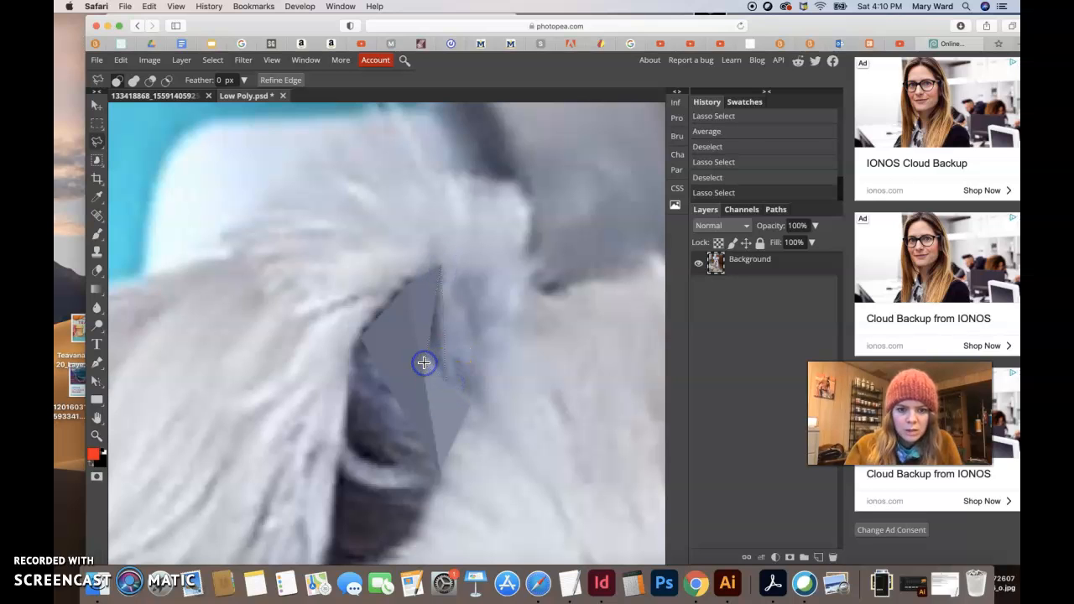
left_click(243, 61)
left_click(252, 74)
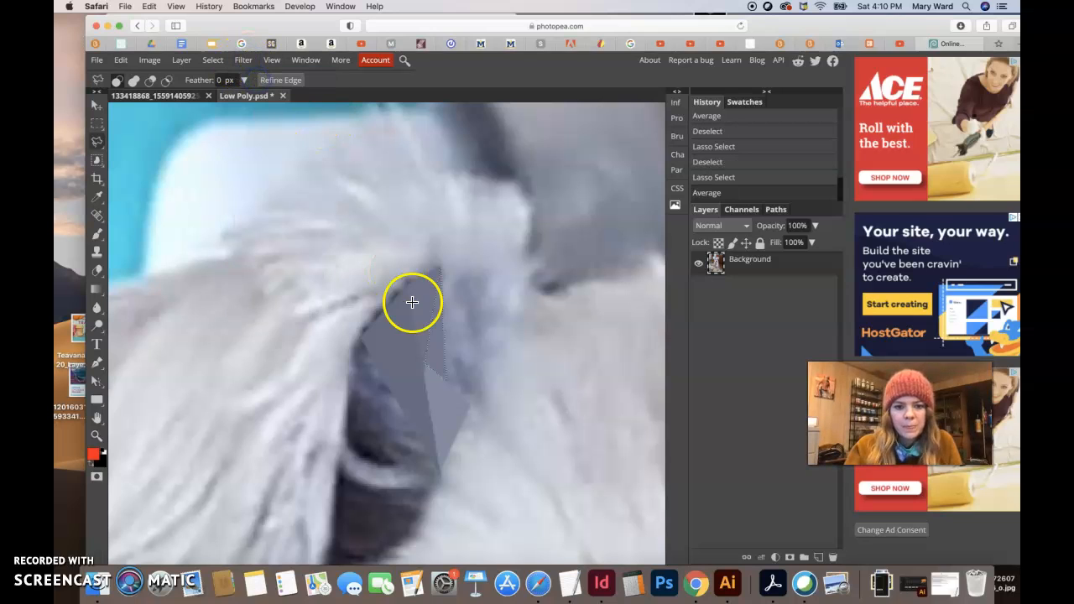
left_click(415, 323)
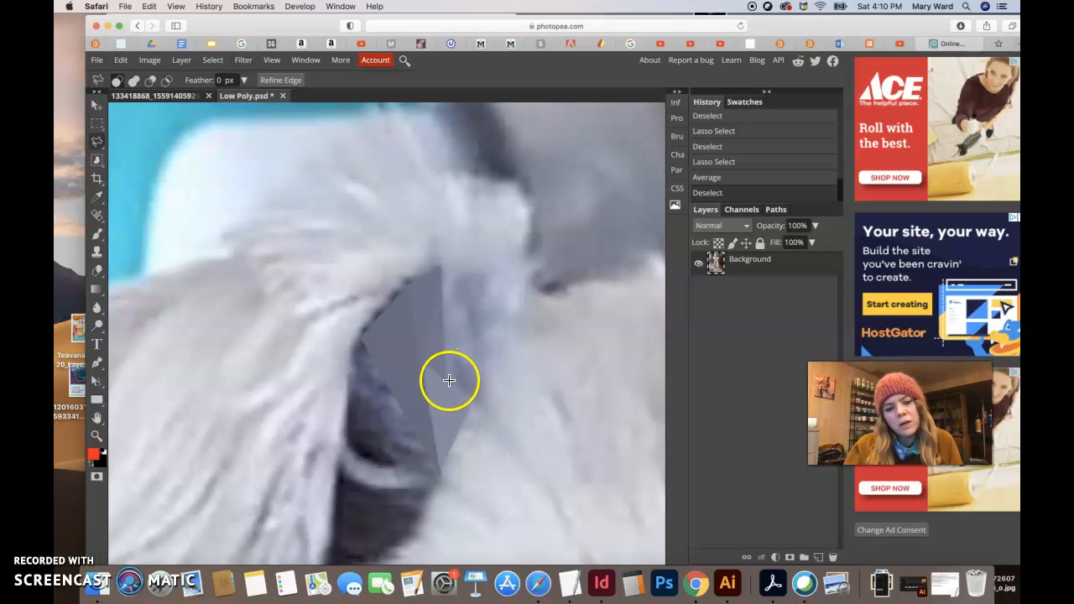
- Outline a downward-pointing triangle with a flat upper edge on the right side of the ear-tip facets, reapply the Average blur, and deselect it
left_click(448, 383)
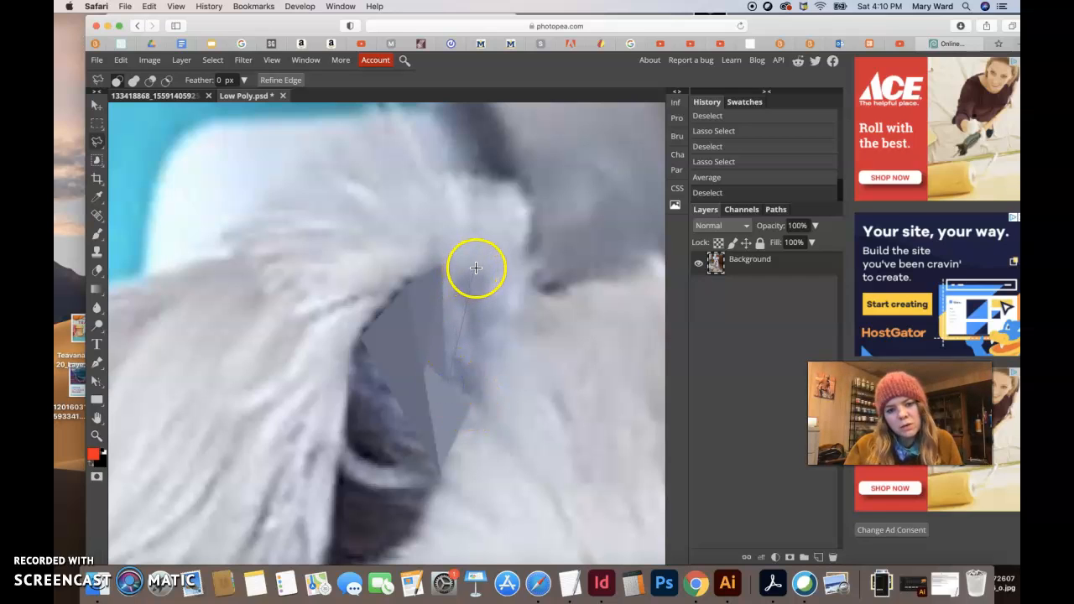
left_click(442, 267)
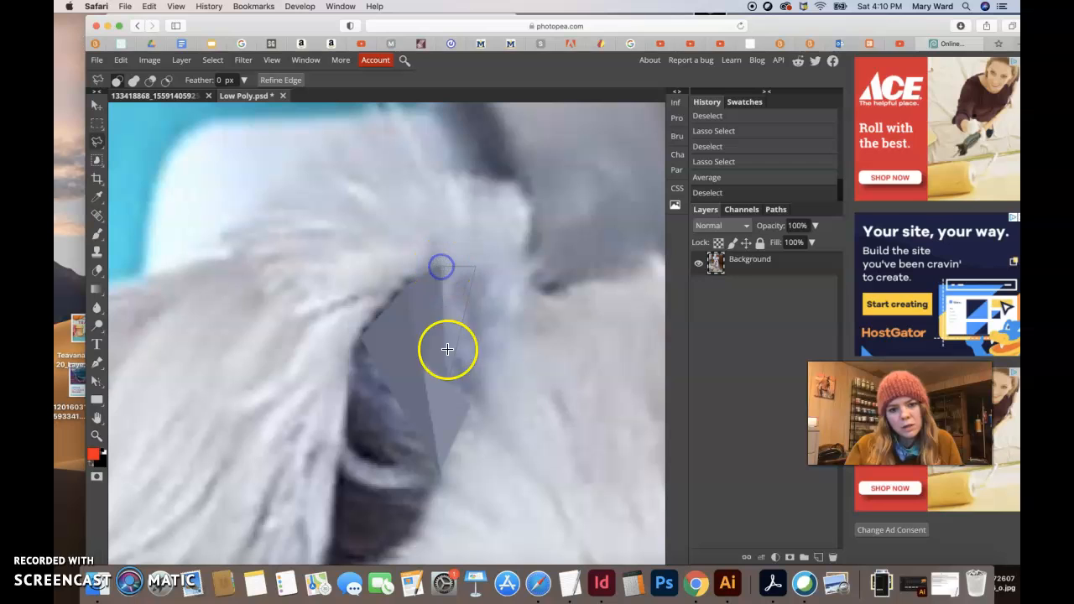
double_click(448, 383)
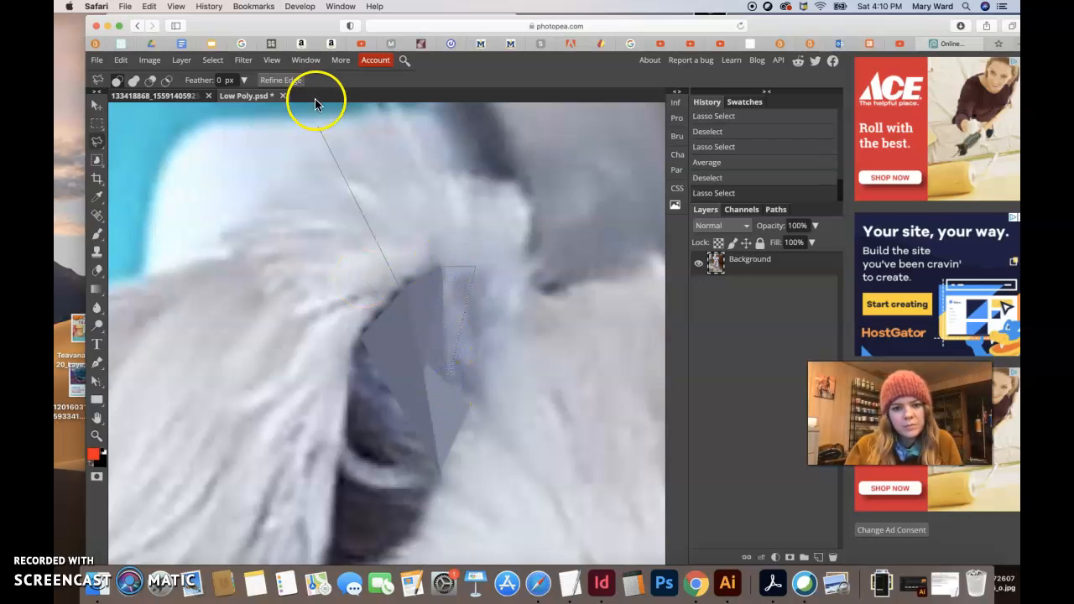
scroll(289, 108, "up", 1)
left_click(215, 63)
left_click(243, 60)
left_click(262, 74)
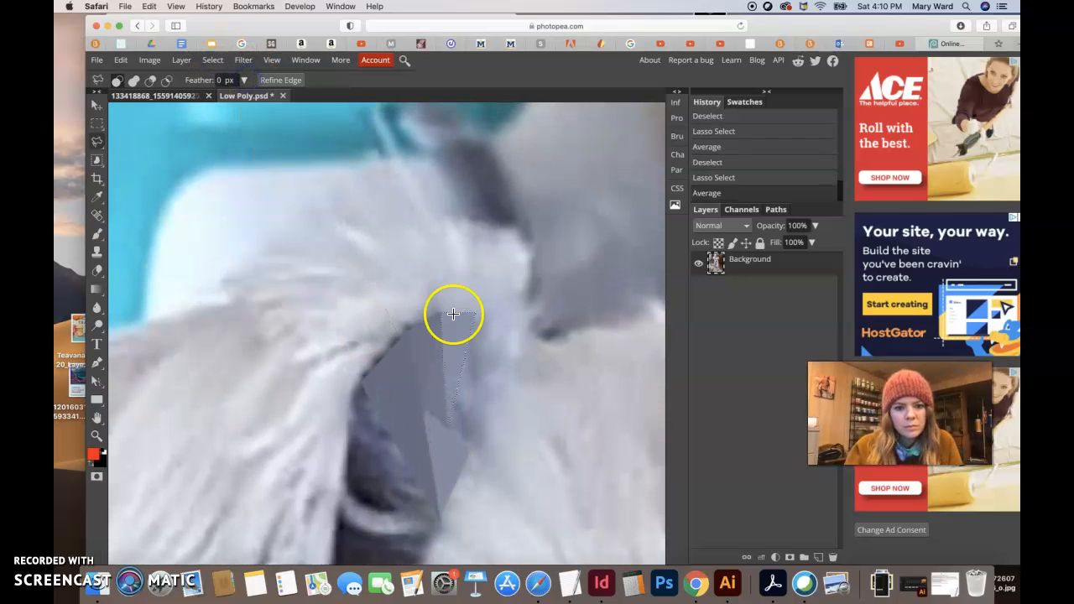
key("super+d")
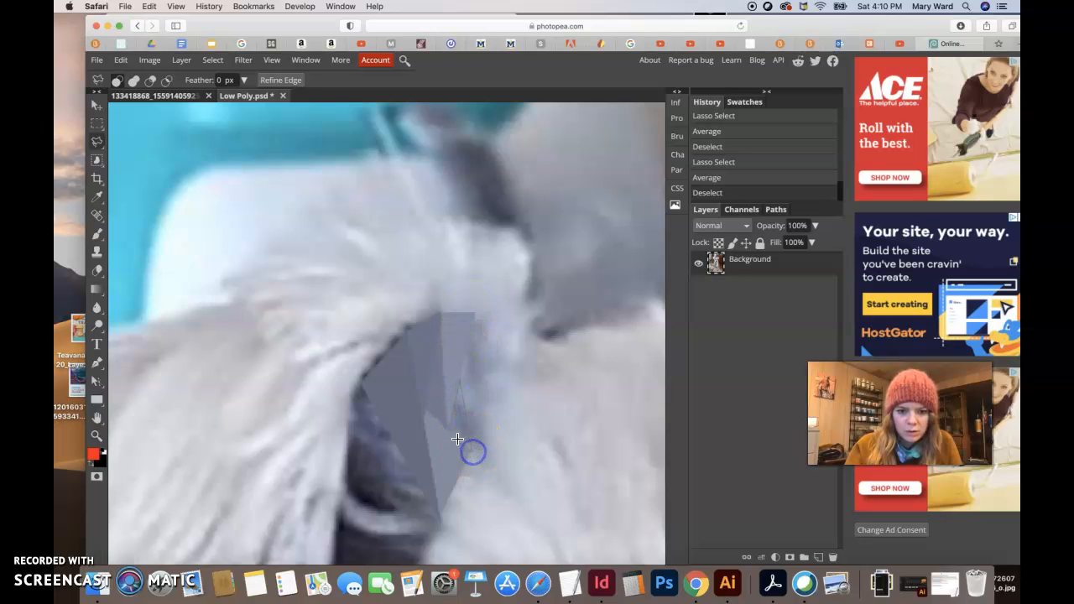
- Outline a small triangle filling the gap between the downward-pointing facet and the lower right ear facet, and reapply the Average blur
left_click(448, 431)
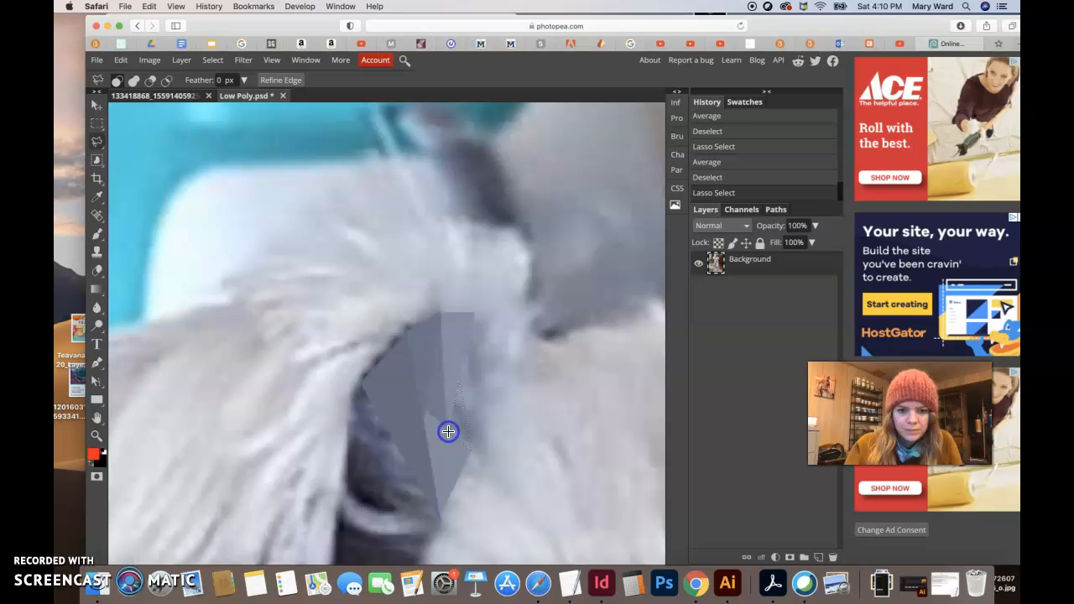
left_click(214, 60)
left_click(243, 59)
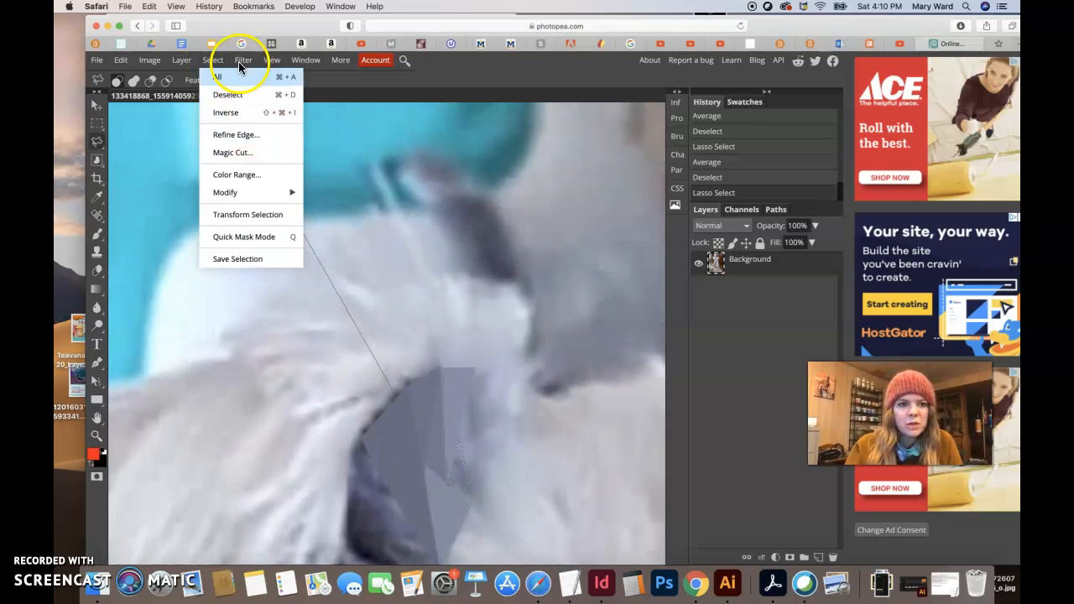
left_click(257, 78)
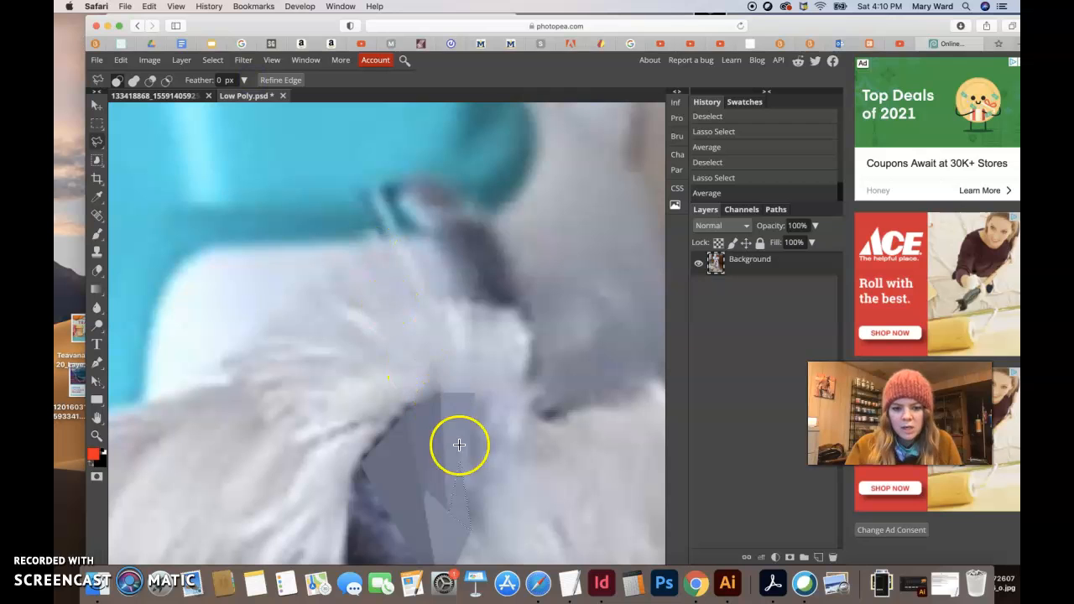
- Outline a triangle over the dark fur along the lower left side of the first ear facet, reapply the Average blur, and deselect it
scroll(462, 460, "down", 5)
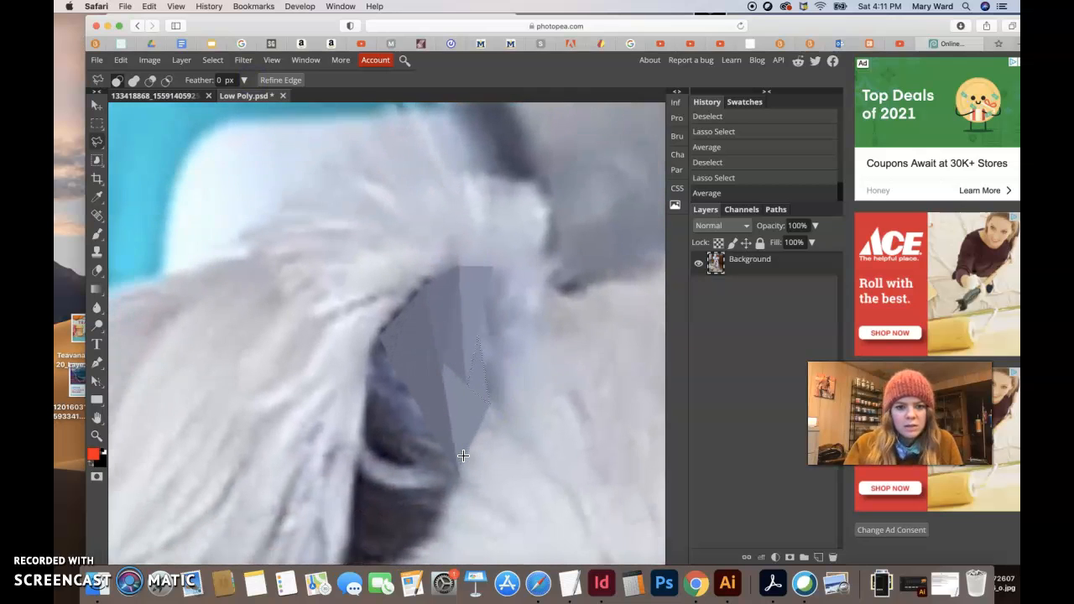
left_click(384, 247)
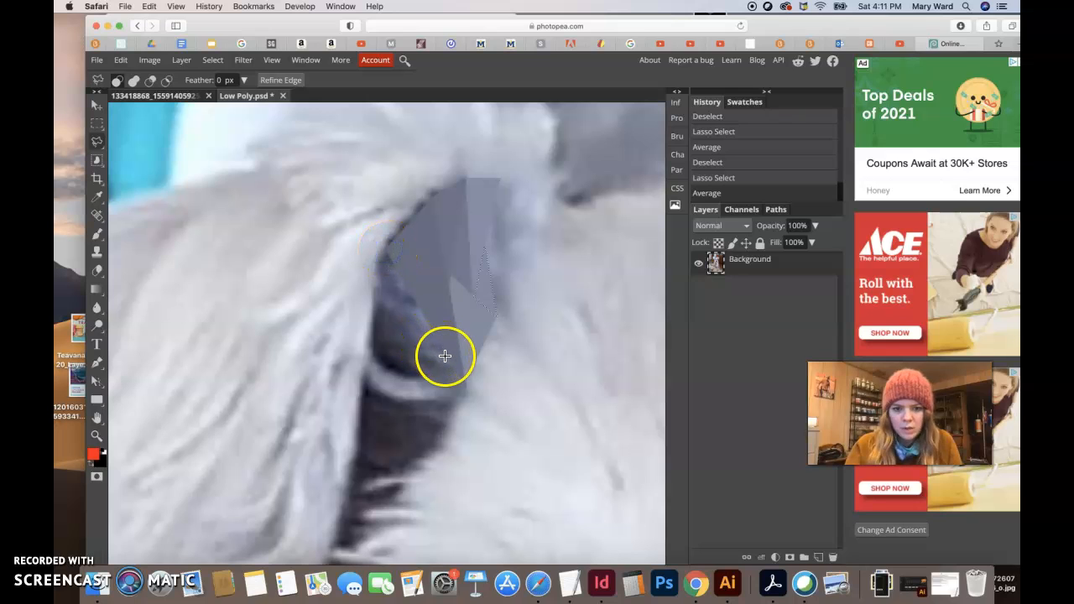
left_click(371, 339)
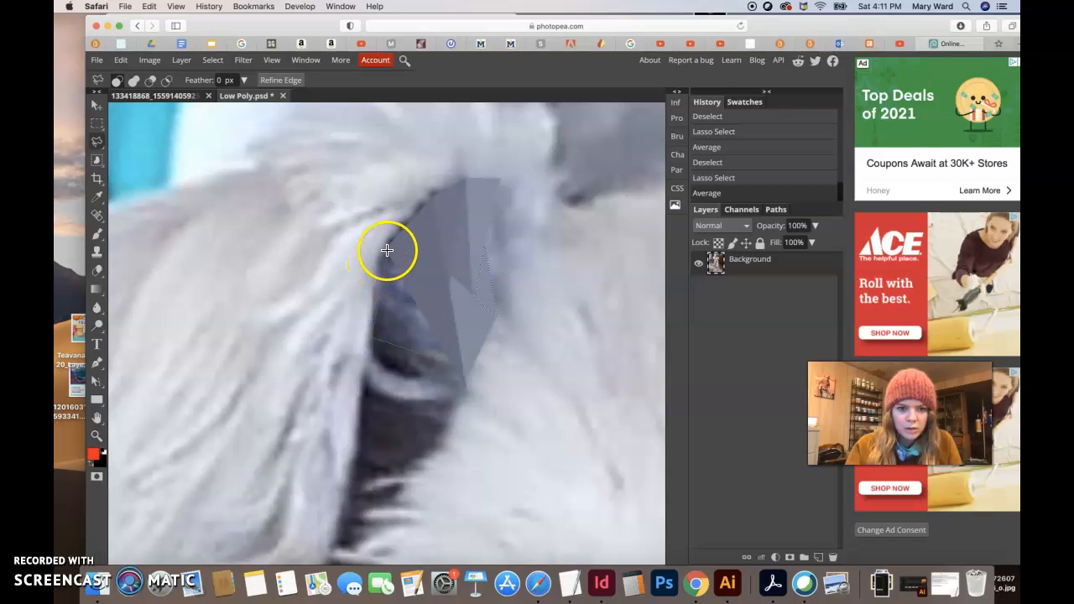
left_click(386, 250)
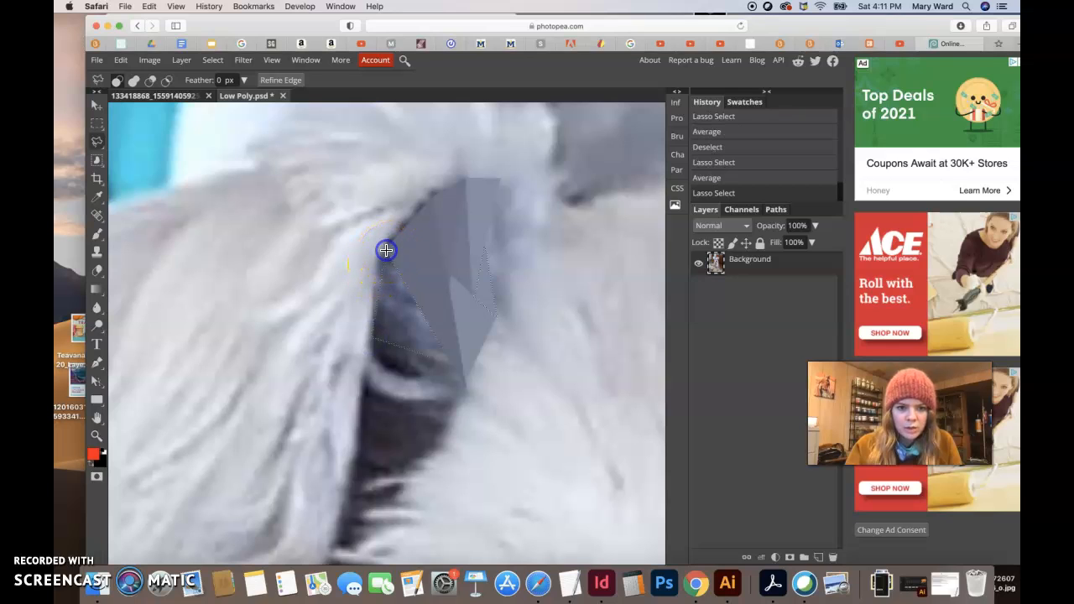
left_click(213, 60)
left_click(242, 60)
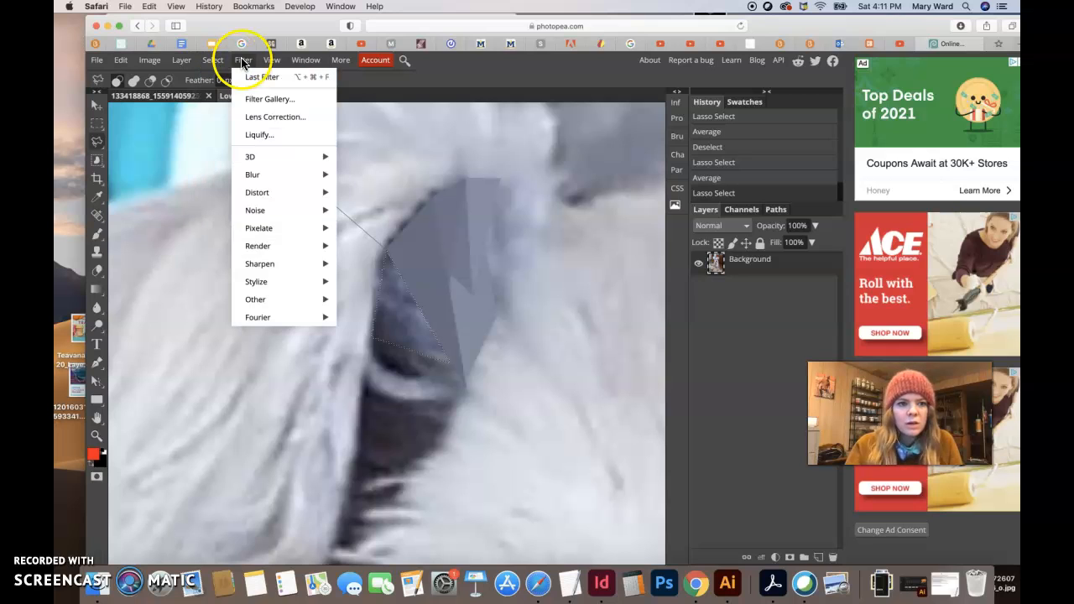
left_click(245, 75)
left_click(400, 307)
- Outline a thin triangle along the lower edge of the newest dark ear facet, reapply the Average blur, and deselect it
left_click(438, 359)
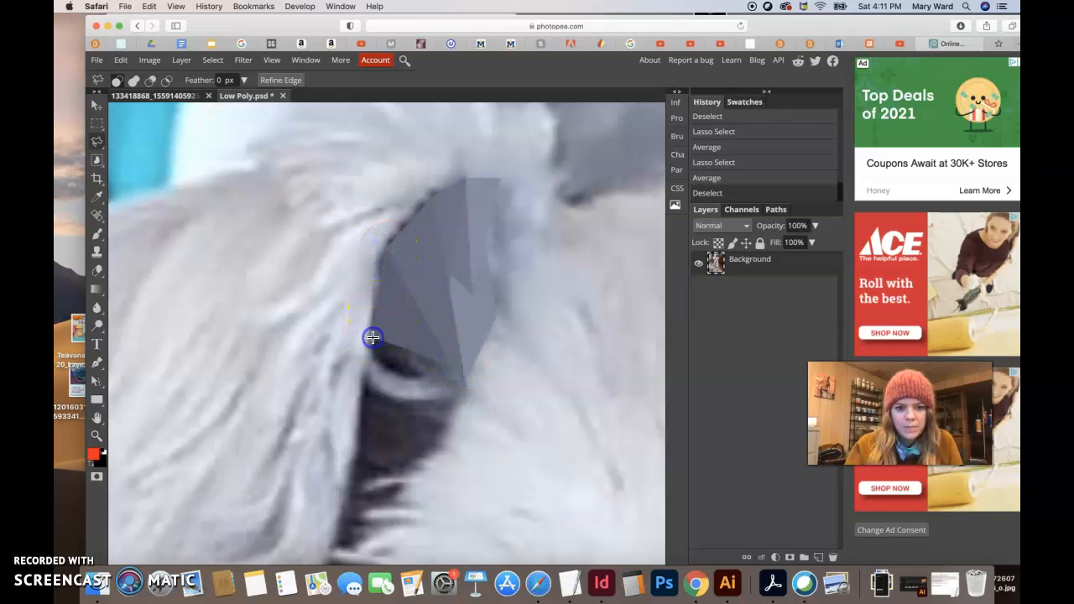
left_click(456, 365)
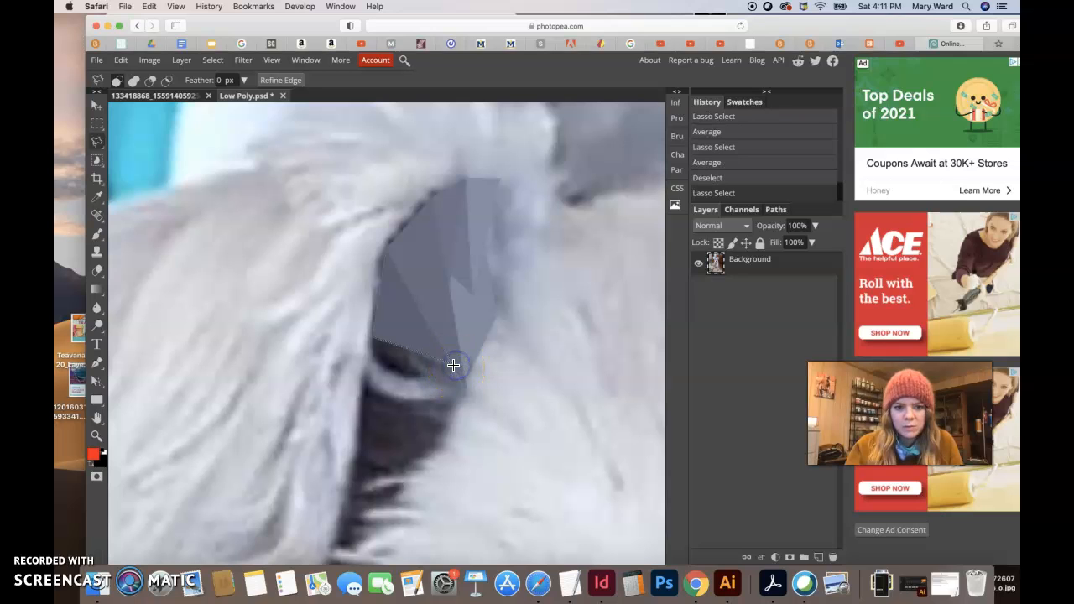
left_click(213, 60)
left_click(250, 76)
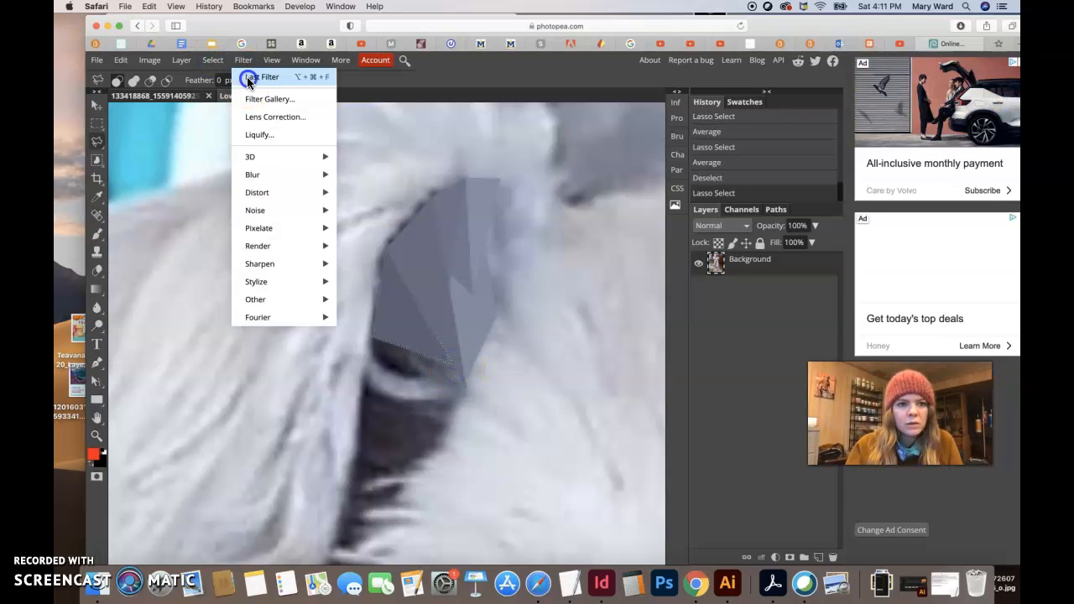
left_click(381, 244)
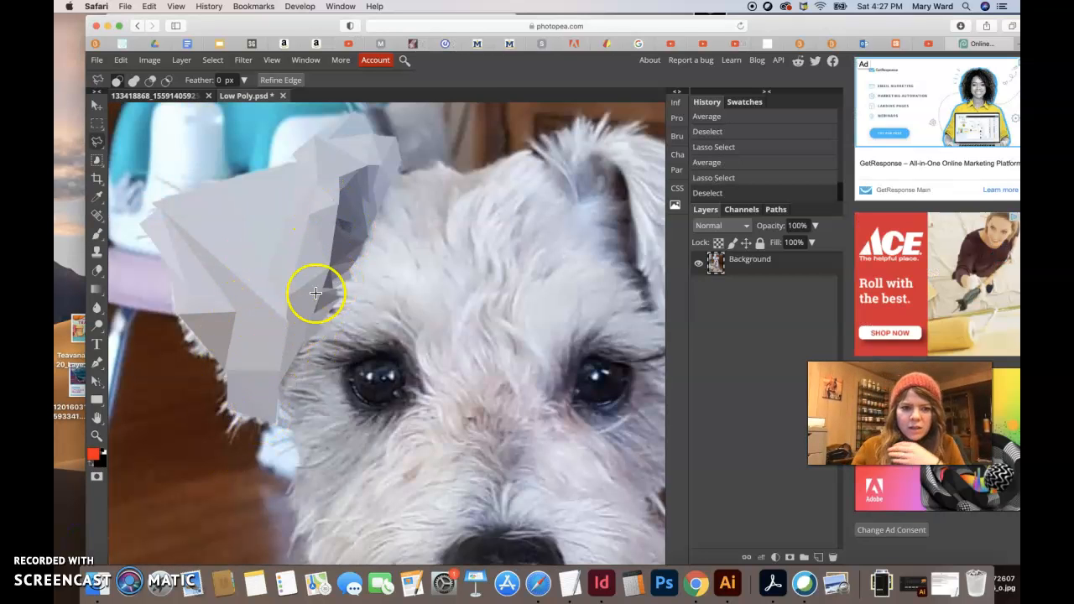
mouse_move(341, 261)
left_mouse_down()
mouse_move(345, 179)
mouse_move(384, 171)
mouse_move(322, 312)
mouse_move(344, 177)
mouse_move(362, 171)
mouse_move(367, 194)
mouse_move(373, 161)
mouse_move(318, 150)
mouse_move(292, 308)
mouse_move(269, 305)
mouse_move(186, 231)
mouse_move(189, 190)
mouse_move(269, 170)
mouse_move(325, 189)
mouse_move(279, 292)
mouse_move(243, 304)
mouse_move(171, 236)
mouse_move(160, 205)
mouse_move(157, 222)
mouse_move(234, 238)
mouse_move(265, 283)
mouse_move(287, 338)
mouse_move(258, 355)
mouse_move(192, 255)
mouse_move(199, 206)
mouse_move(287, 268)
mouse_move(298, 314)
left_mouse_up()
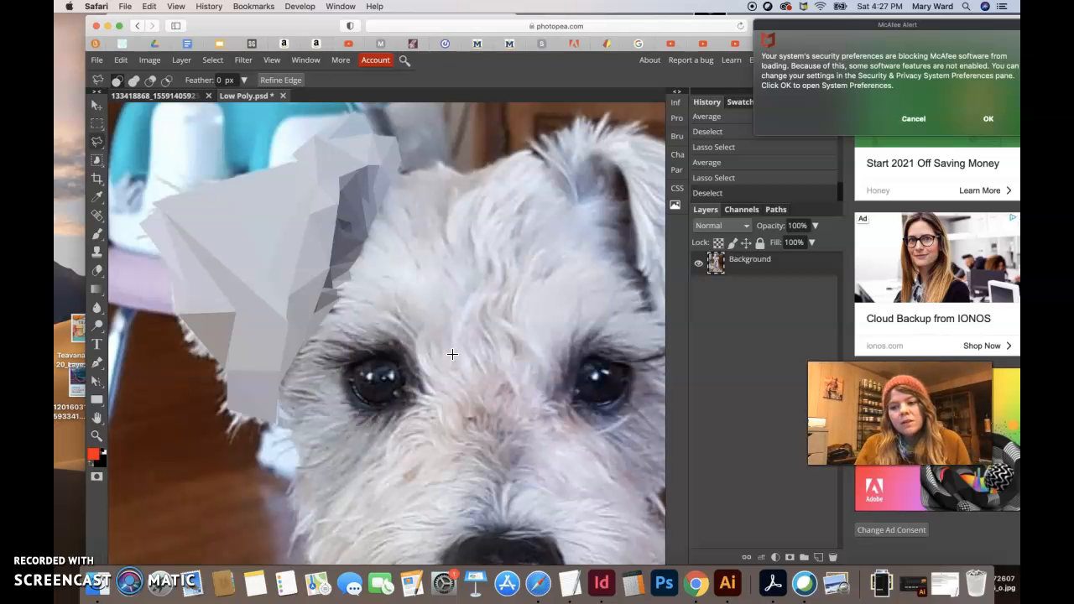
scroll(453, 355, "right", 5)
scroll(452, 354, "down", 3)
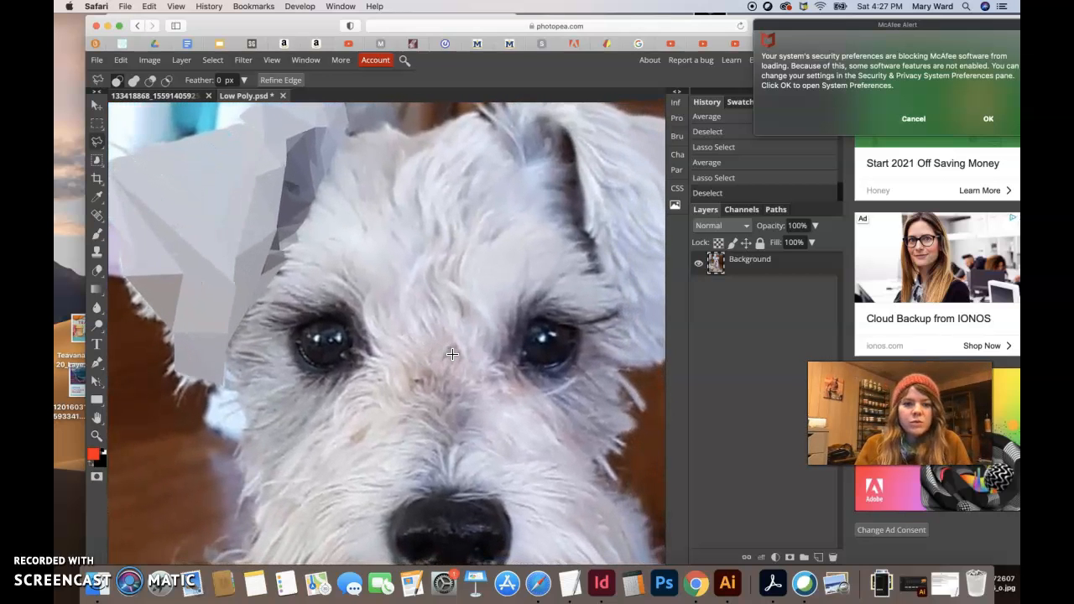
scroll(453, 355, "down", 4)
scroll(452, 355, "right", 2)
scroll(453, 354, "up", 5)
scroll(453, 354, "left", 4)
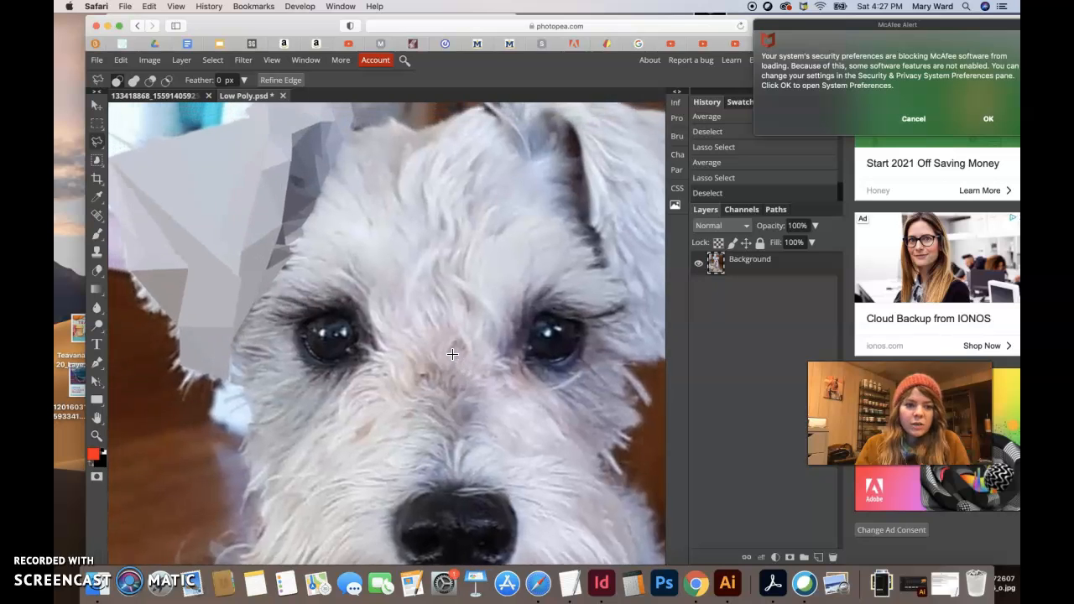
- Fit the whole dog photo in view and dismiss the McAfee security alert
scroll(453, 355, "down", 7)
scroll(453, 354, "right", 2)
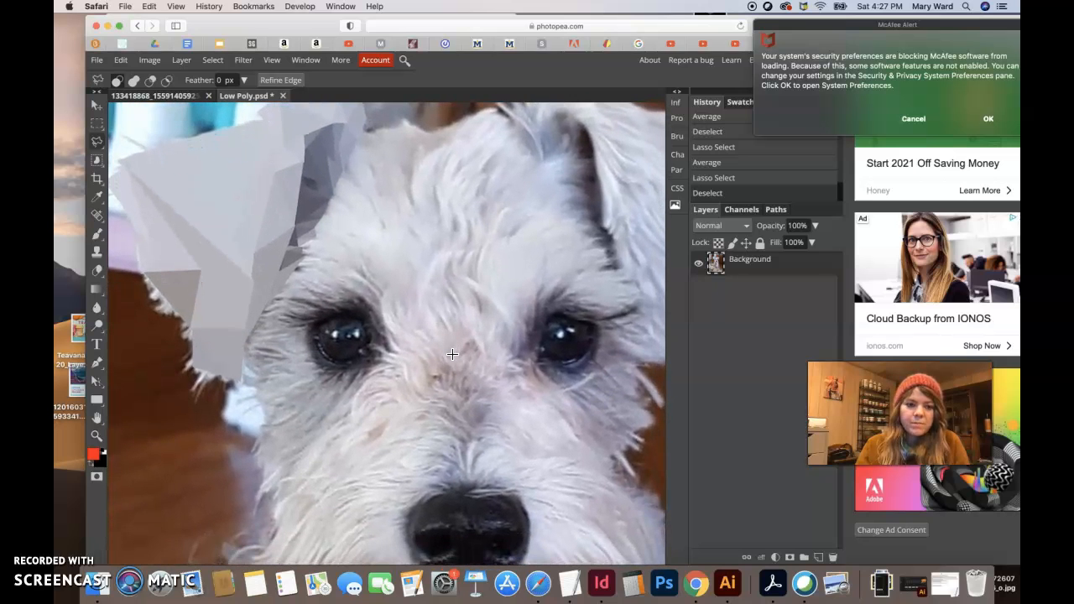
scroll(453, 354, "down", 2)
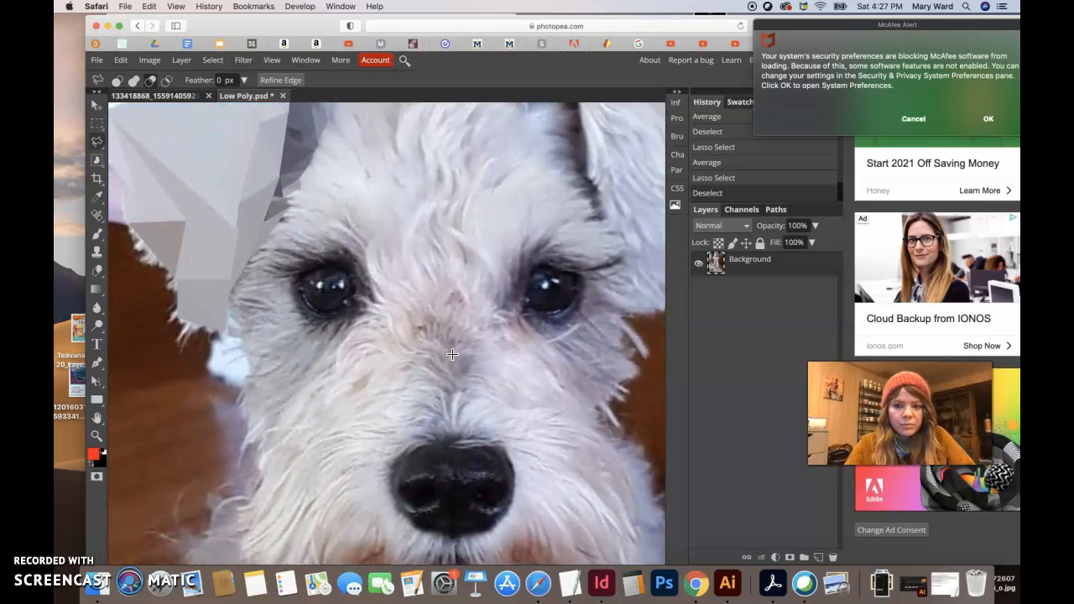
key("super+0")
left_click(914, 118)
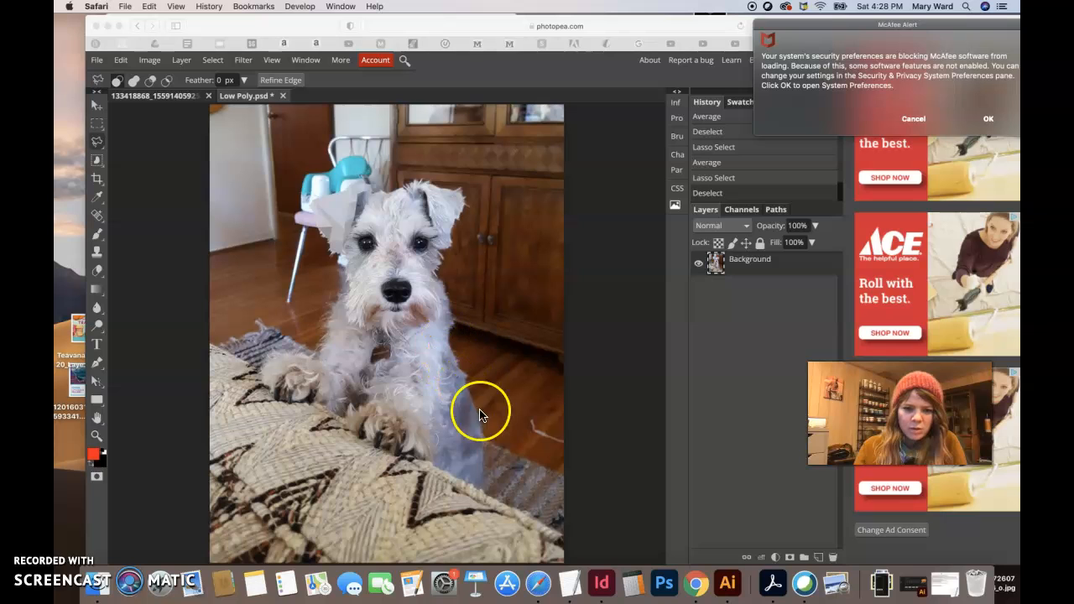
left_click(927, 122)
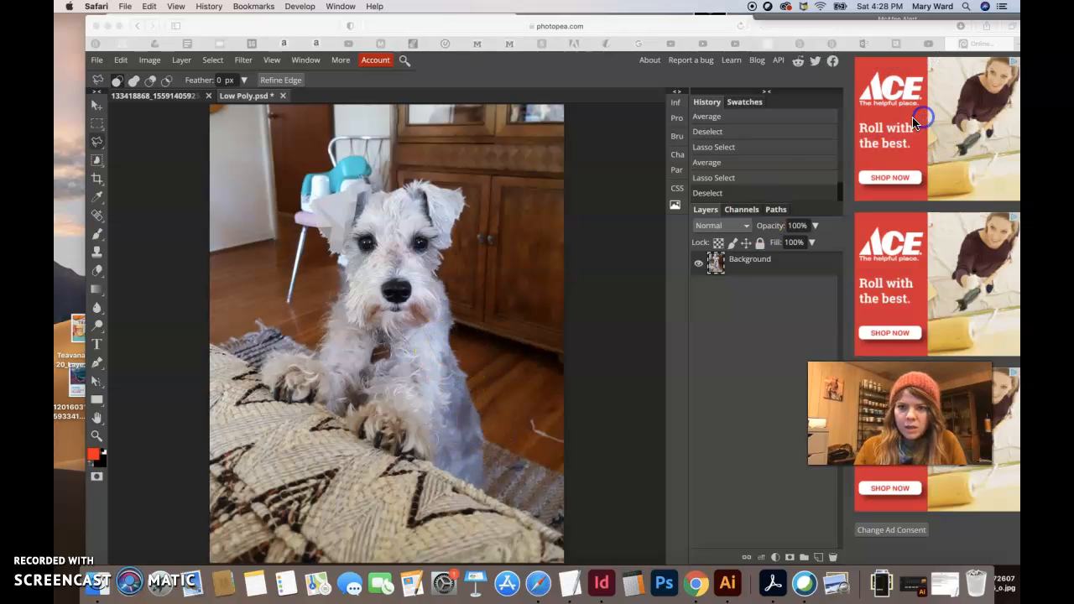
- Outline a tall triangle over the dog's right-hand flank beside the wooden floor and reapply the Average blur to it
left_click(98, 162)
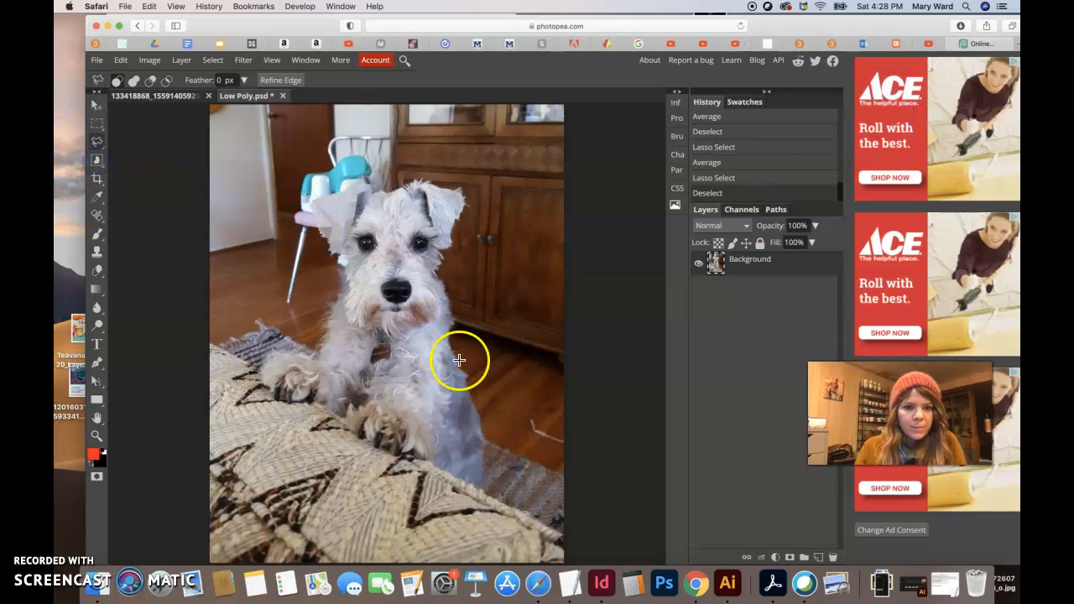
left_click(445, 334)
left_click(482, 425)
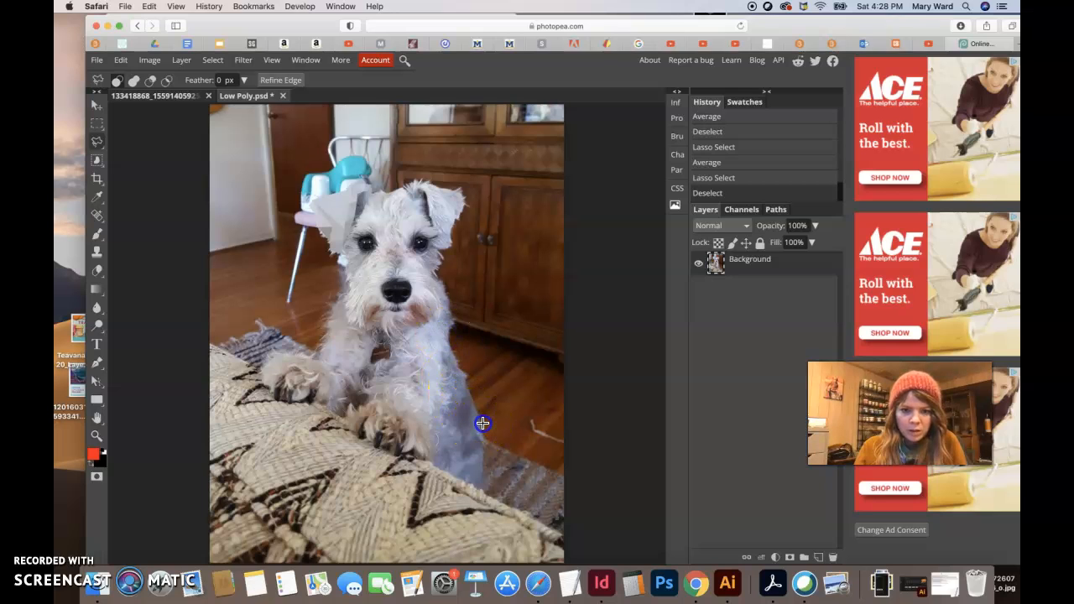
double_click(455, 356)
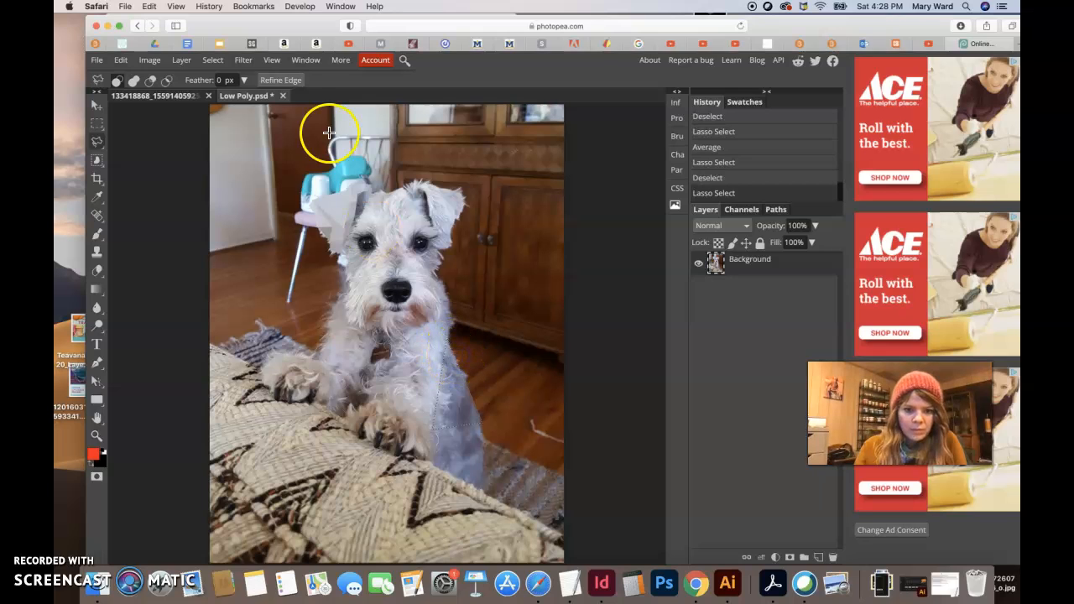
left_click(243, 60)
left_click(256, 75)
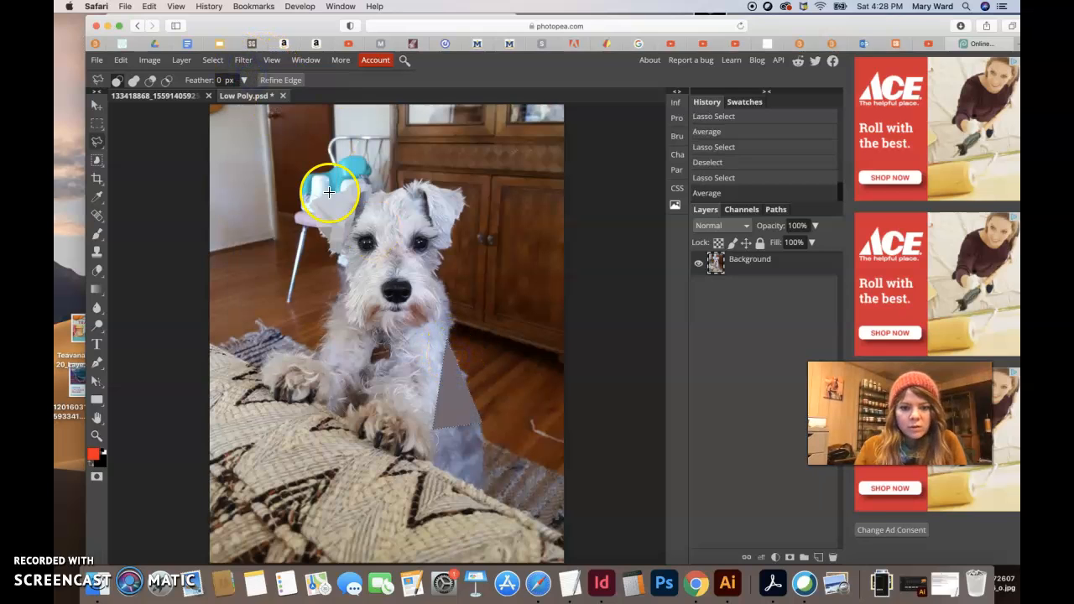
- Outline a triangle directly below the tall flank facet, sharing its lower edge, and reapply the Average blur
left_click(434, 427)
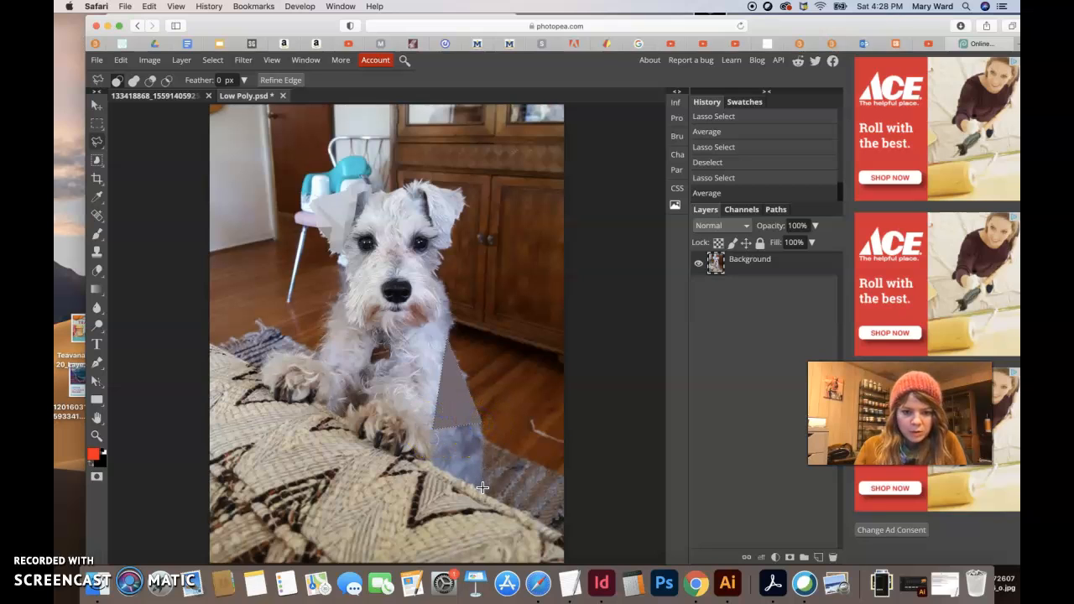
left_click(432, 429)
left_click(243, 61)
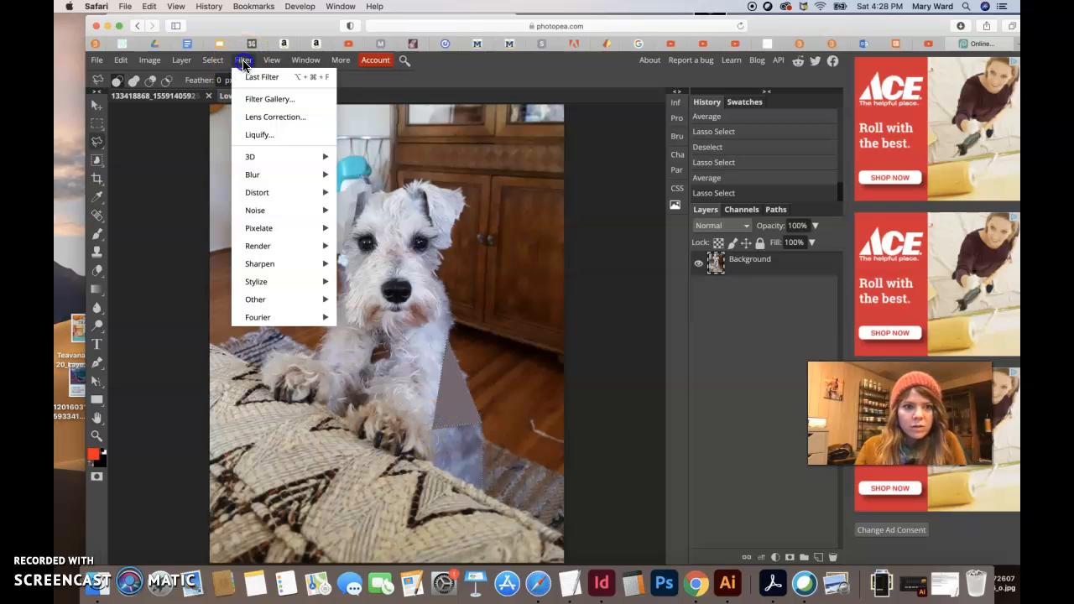
left_click(248, 76)
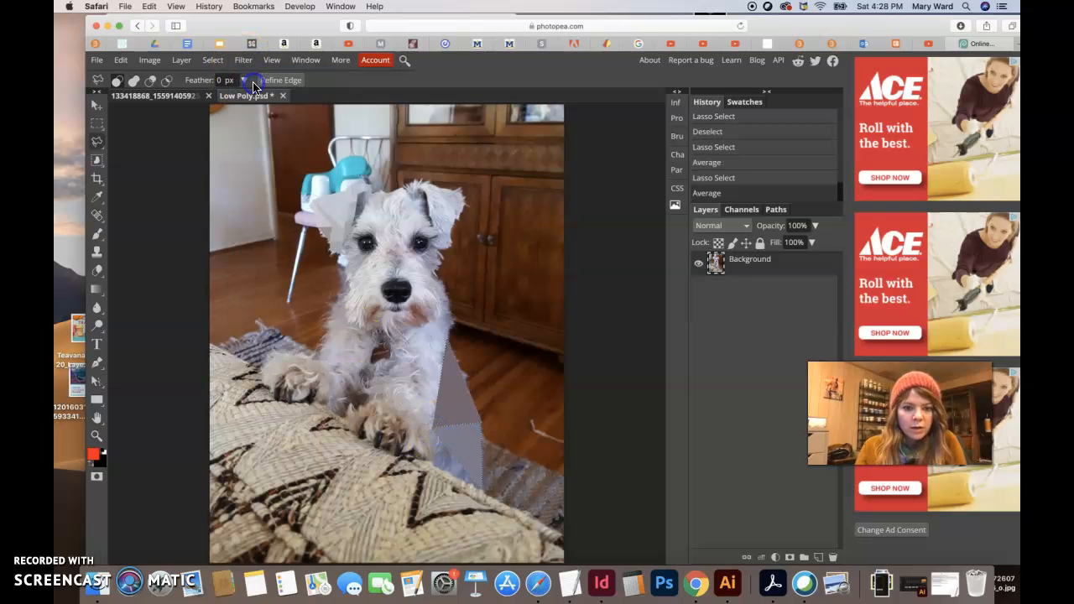
- Outline a triangle over the remaining fur between the lower flank facet and the blanket, and reapply the Average blur
left_click(437, 466)
left_click(482, 489)
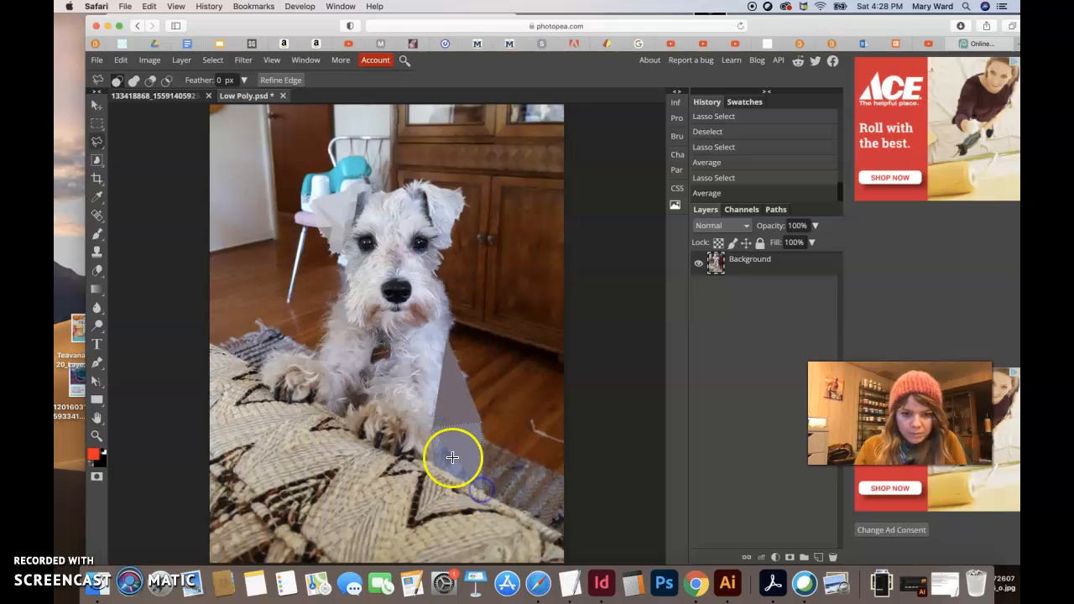
double_click(432, 430)
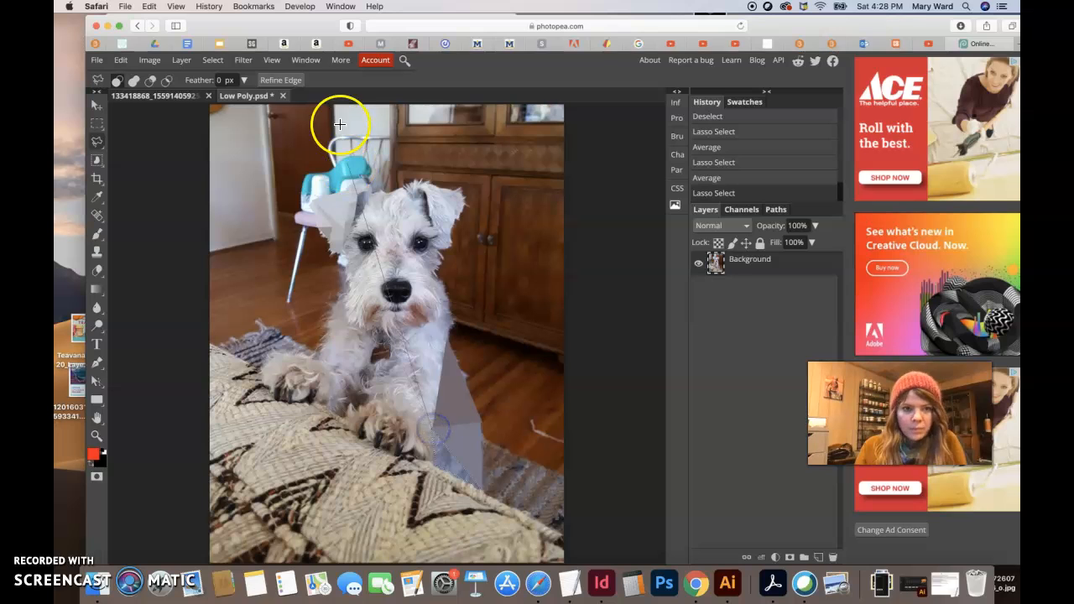
left_click(242, 59)
left_click(252, 71)
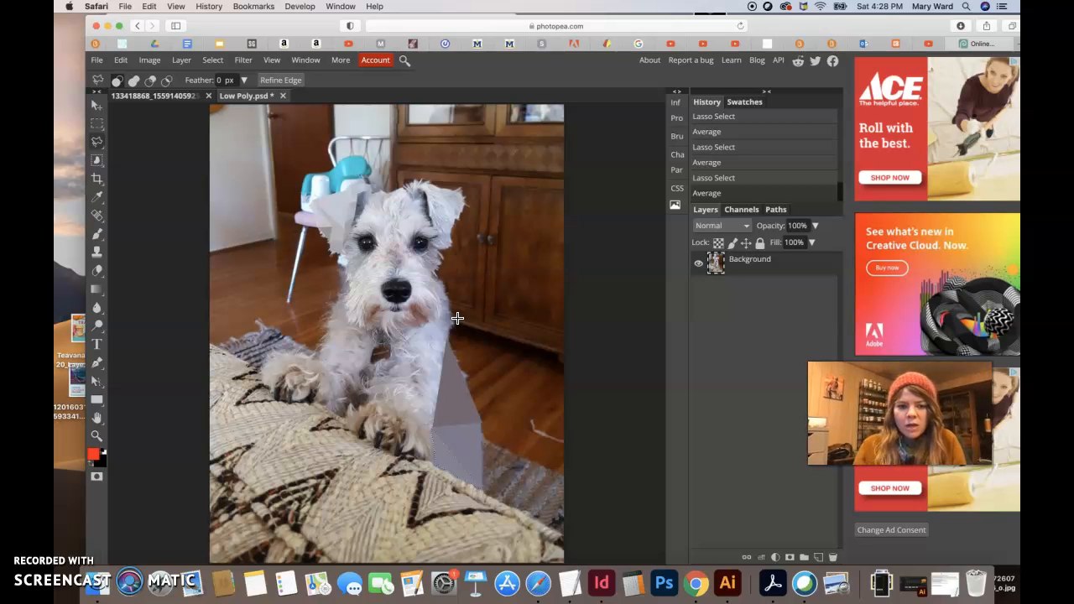
- Choose the Polygonal Lasso Select tool for tracing the dog's silhouette
mouse_move(457, 318)
left_mouse_down()
mouse_move(428, 459)
mouse_move(366, 430)
mouse_move(271, 290)
mouse_move(185, 237)
left_mouse_up()
right_click(98, 144)
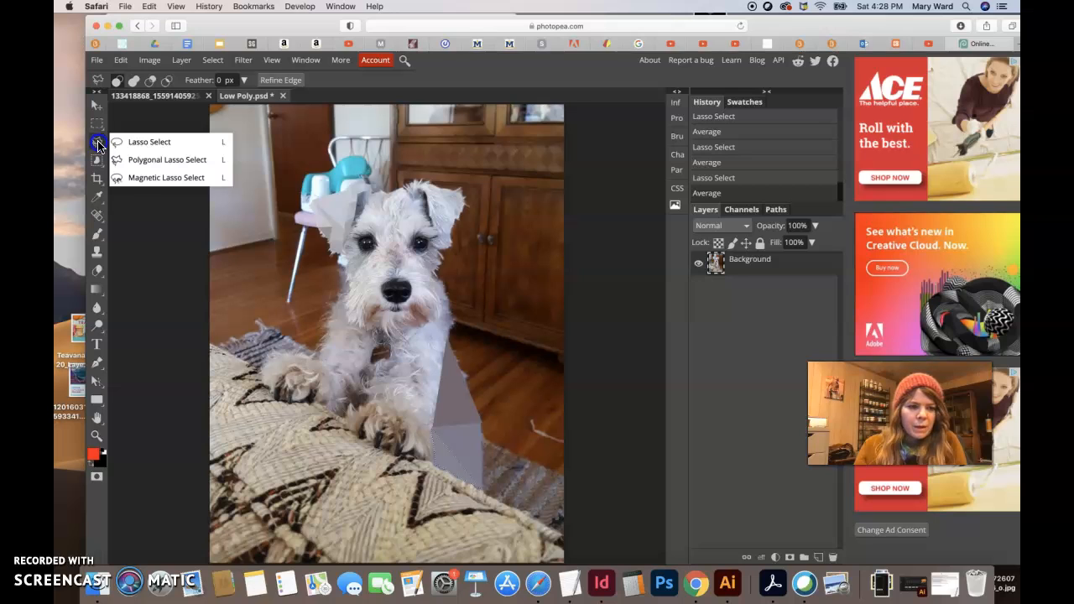
left_click(127, 159)
left_click(231, 274)
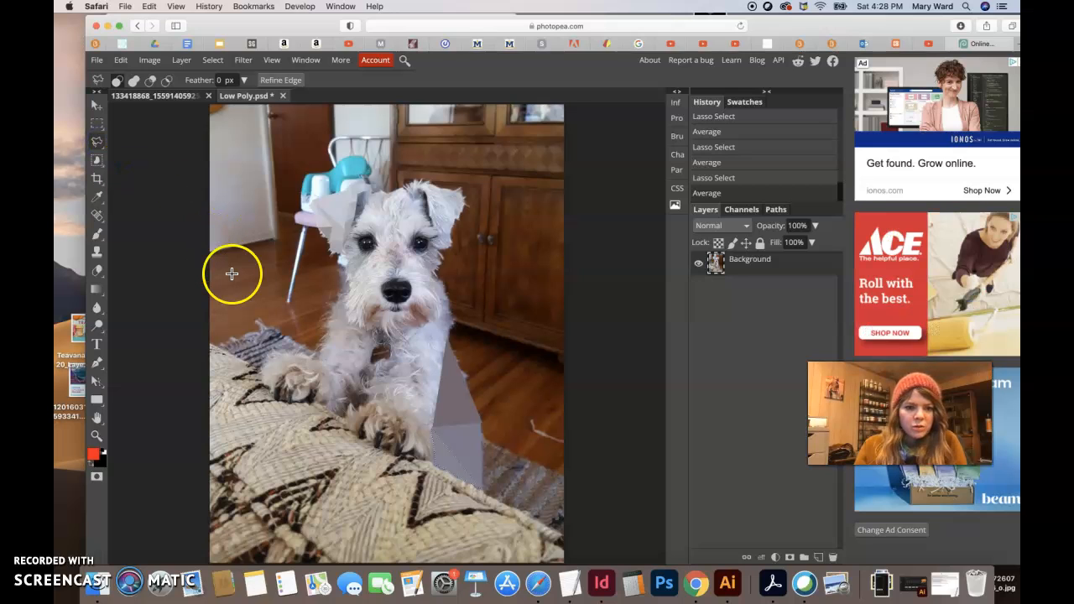
left_click(260, 373)
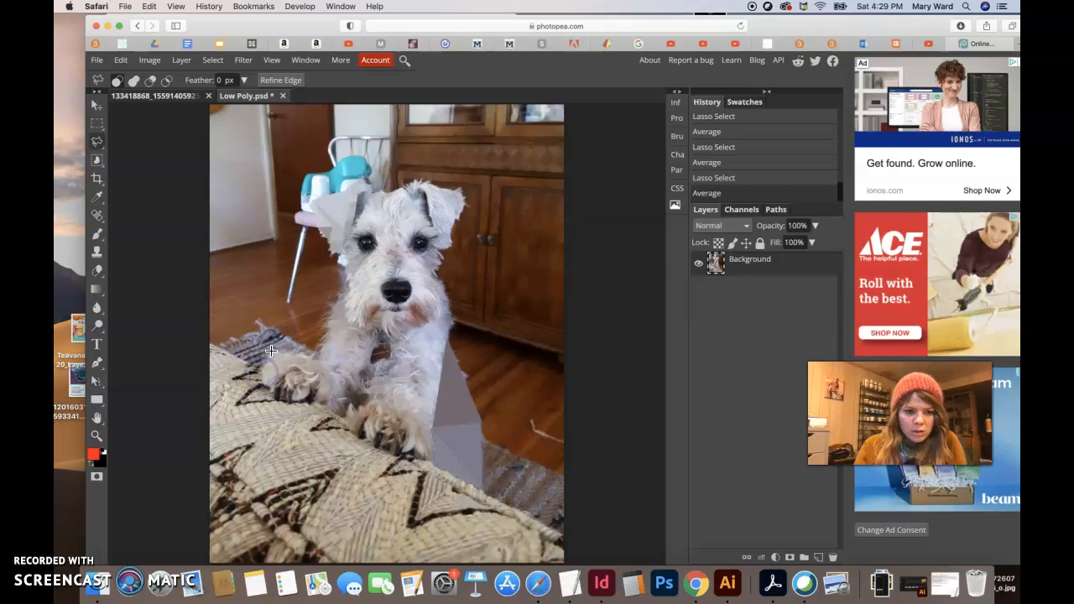
left_click(322, 358)
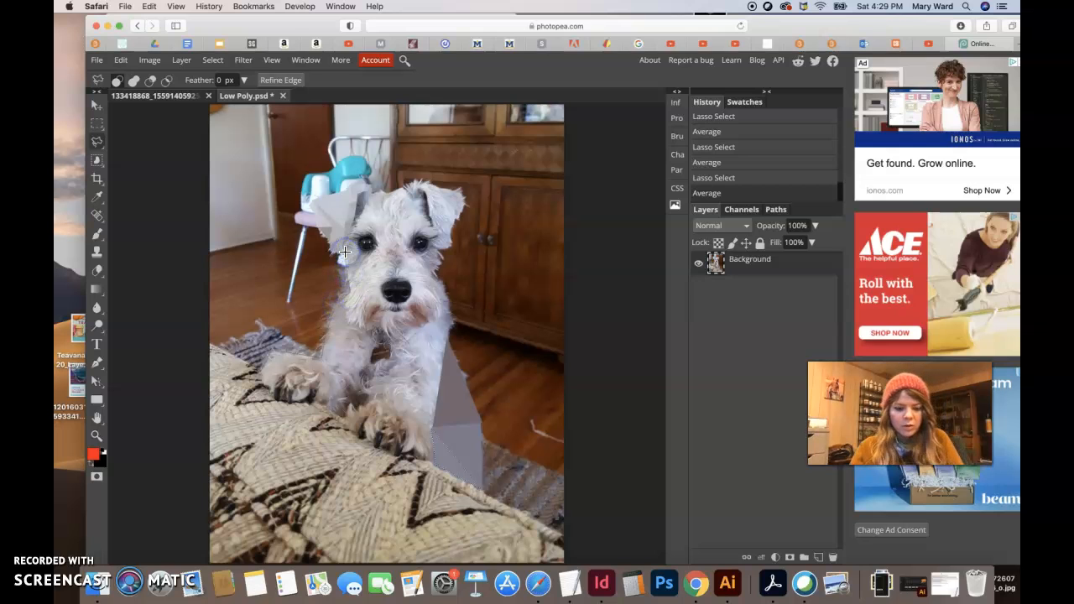
- Start tracing the dog's silhouette from the left-hand cheek up along the lower edge of the faceted ear
key("super+plus")
key("super+plus")
key("super+plus")
key("super+plus")
key("super+plus")
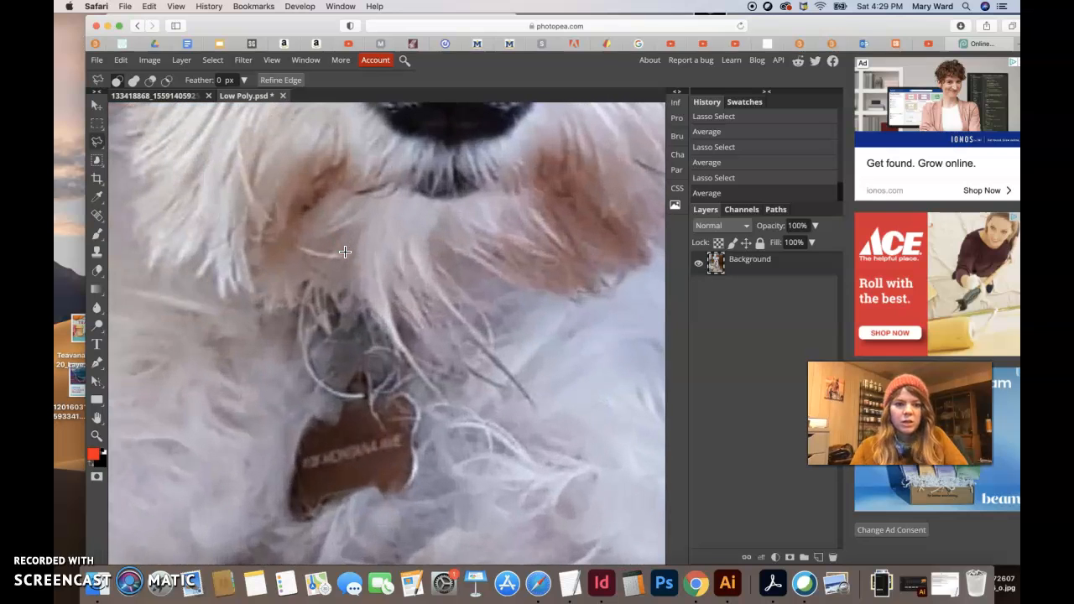
left_click_drag(264, 228, 477, 470)
left_click_drag(365, 206, 459, 456)
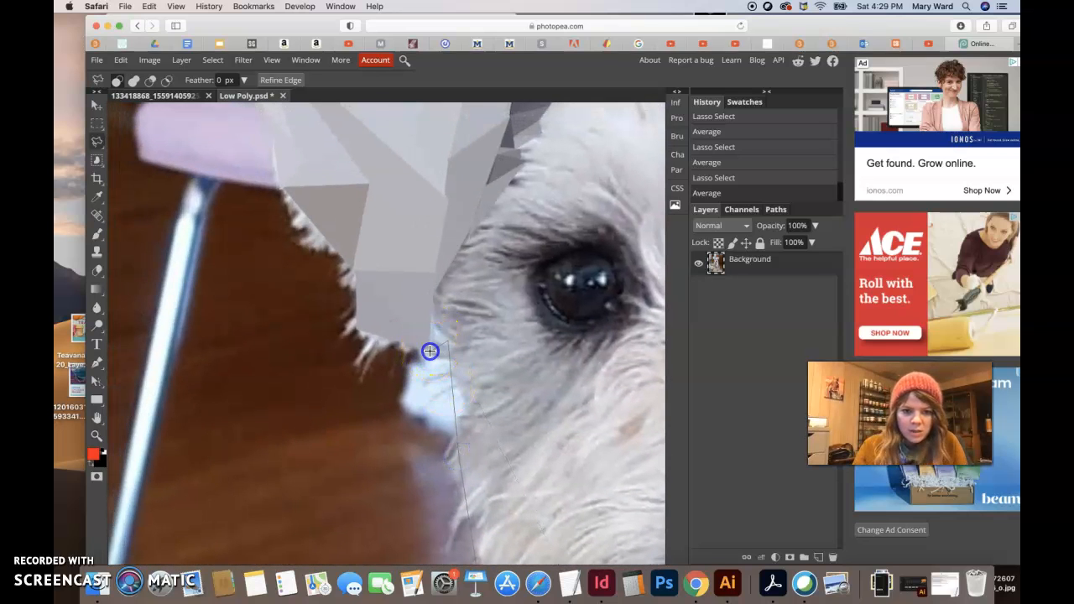
left_click(356, 329)
left_click(355, 272)
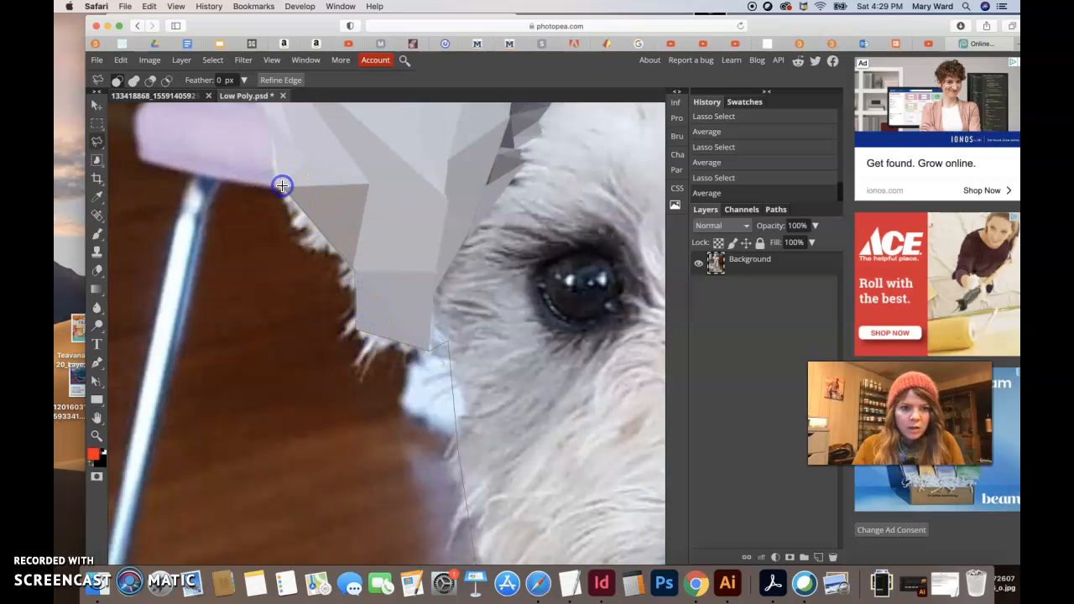
- Continue the lasso outline around the faceted ear's outer tip and along its upper edge to the ear's peak
left_click_drag(277, 184, 470, 427)
left_click(470, 426)
left_click(463, 360)
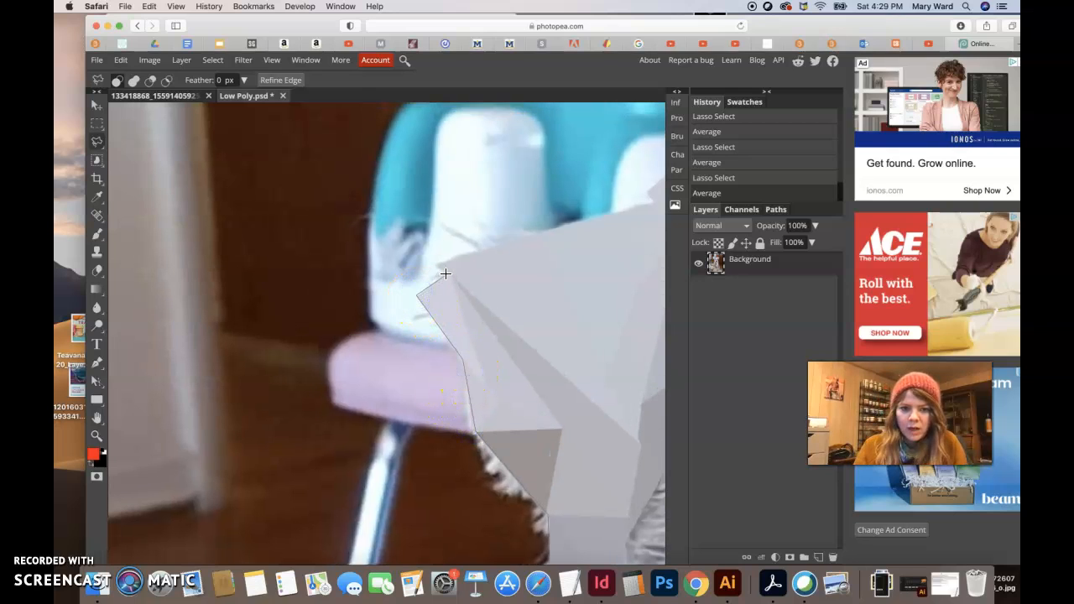
left_click(506, 252)
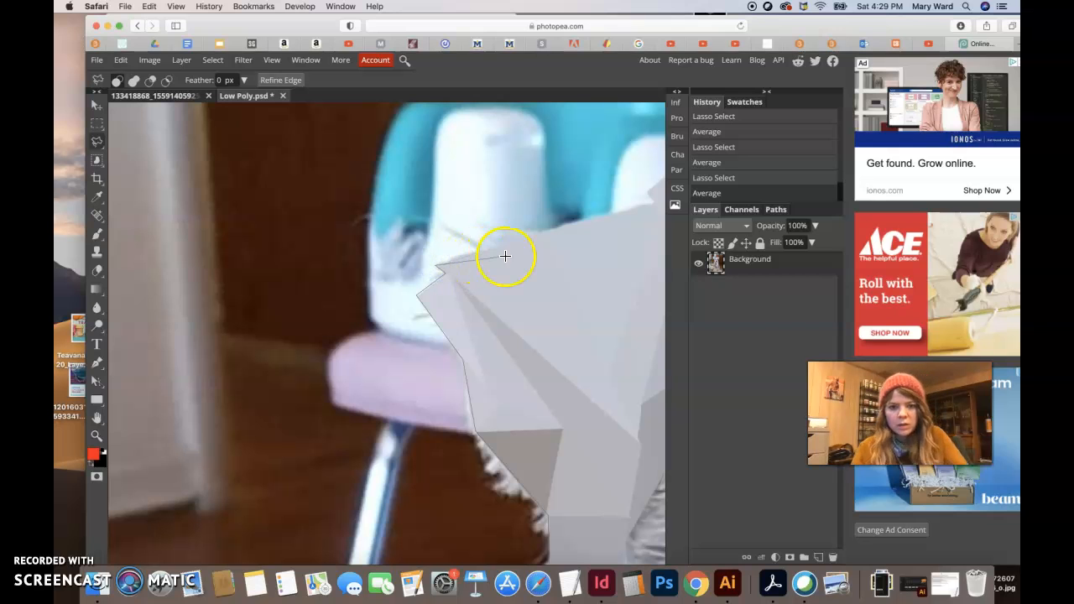
left_click_drag(568, 242, 397, 288)
left_click(470, 247)
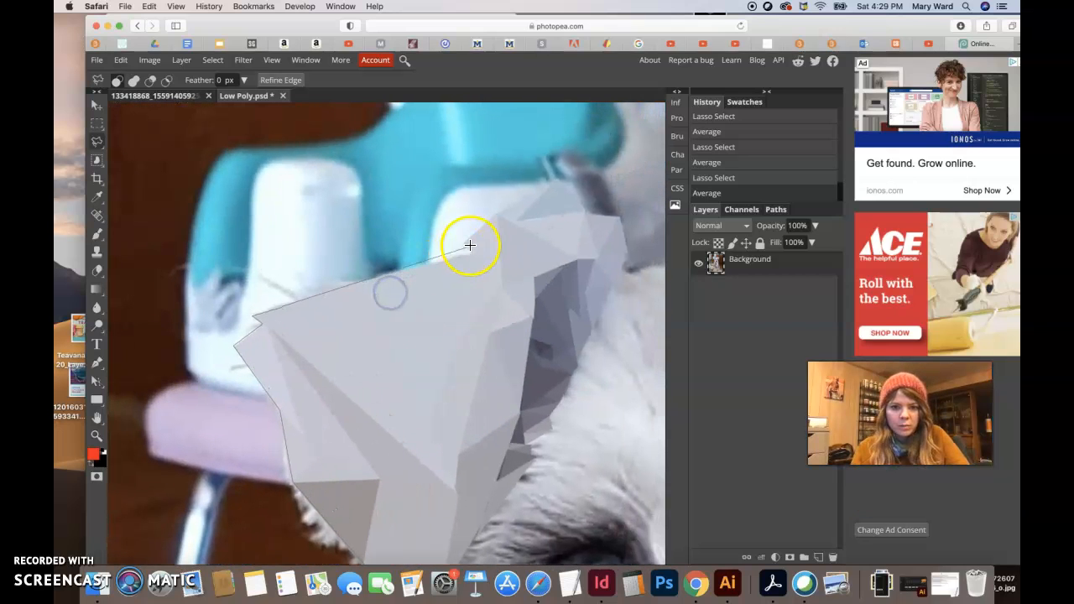
left_click(500, 211)
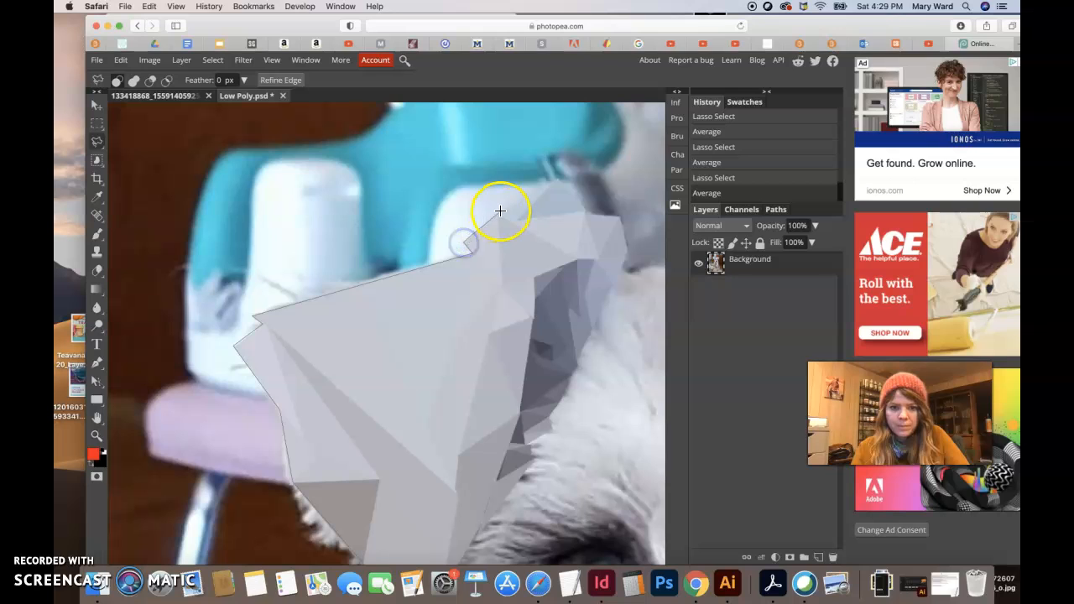
left_click(589, 213)
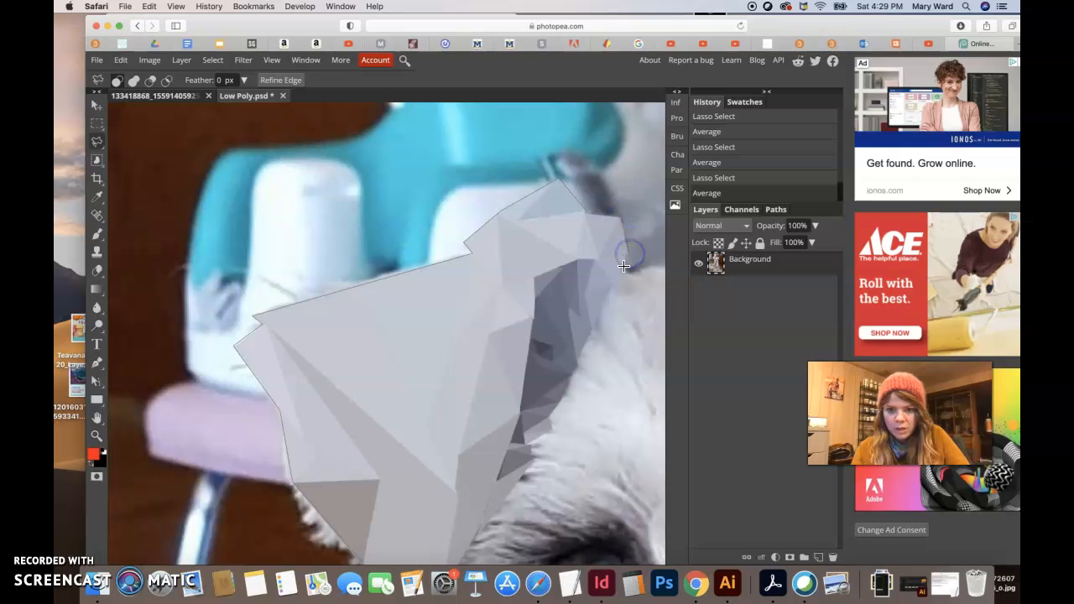
- Continue the lasso outline from the faceted ear across the top of the dog's head to the right-hand ear
left_click_drag(640, 324, 343, 326)
left_click(330, 281)
left_click(384, 253)
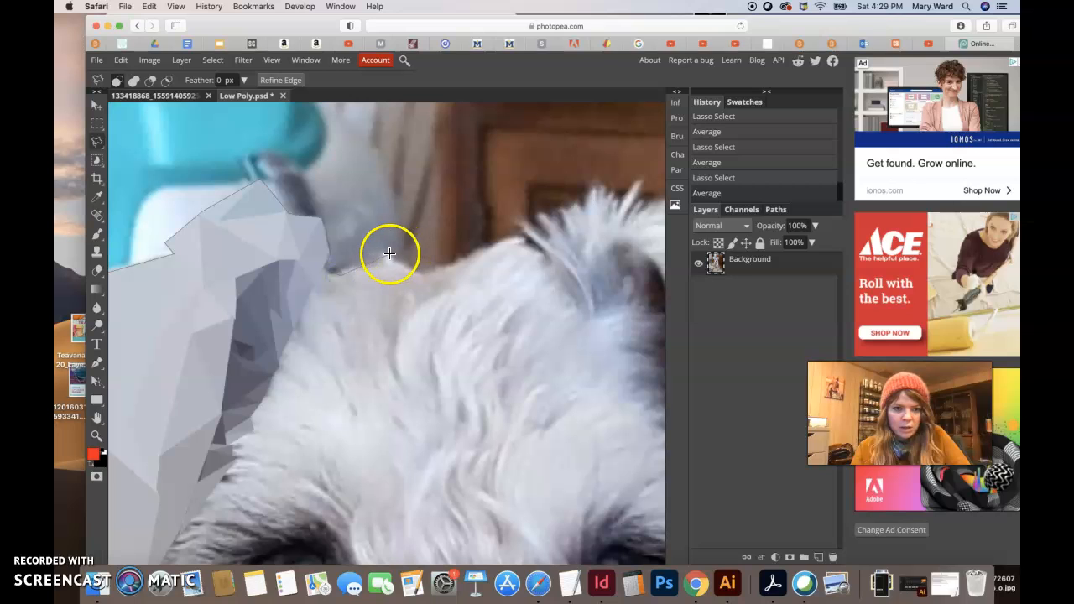
left_click(427, 277)
left_click(521, 233)
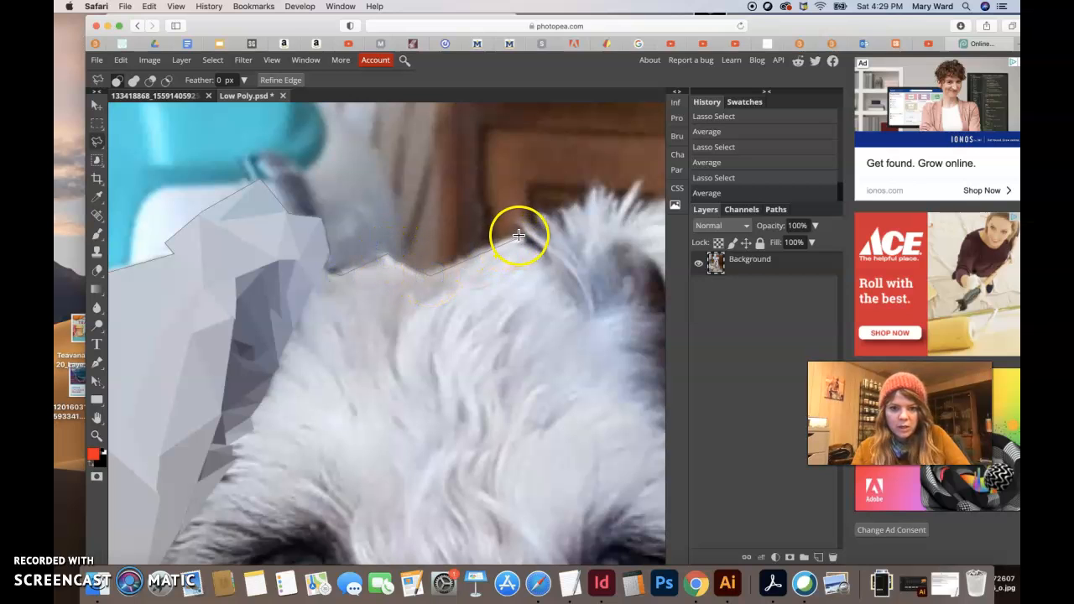
- Continue the lasso outline along the right-hand ear's upper edge and around its outer tip
left_click_drag(589, 244, 314, 311)
left_click(327, 247)
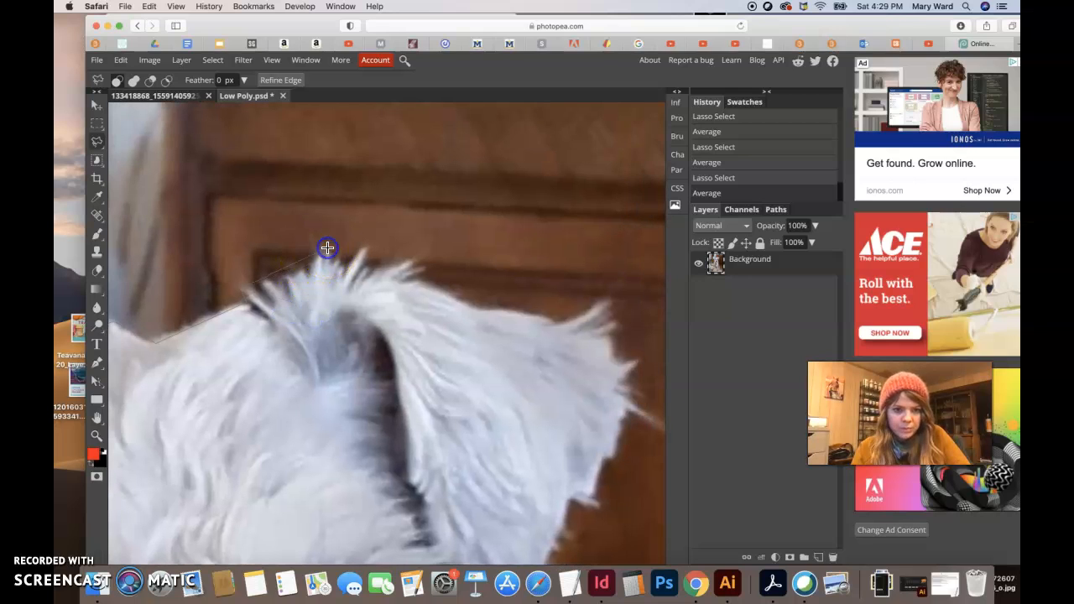
left_click(418, 258)
left_click(456, 304)
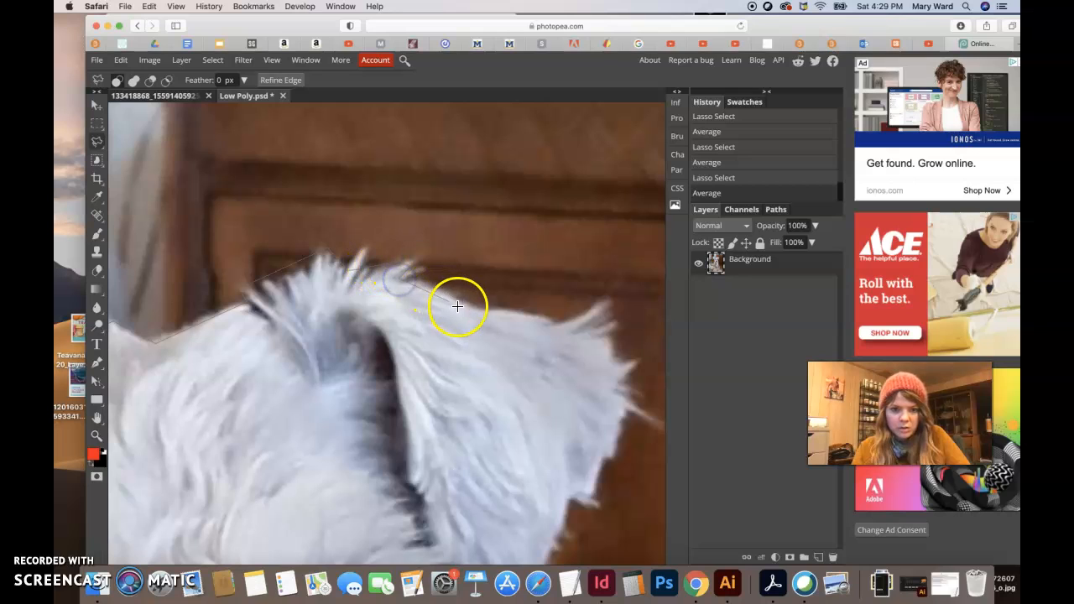
left_click(557, 317)
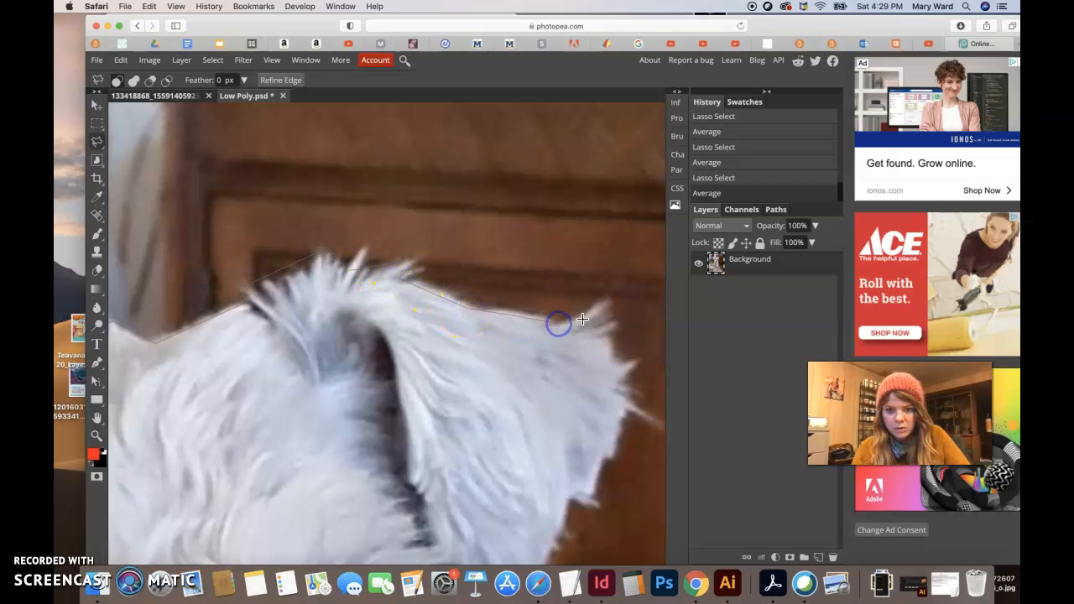
left_click(611, 363)
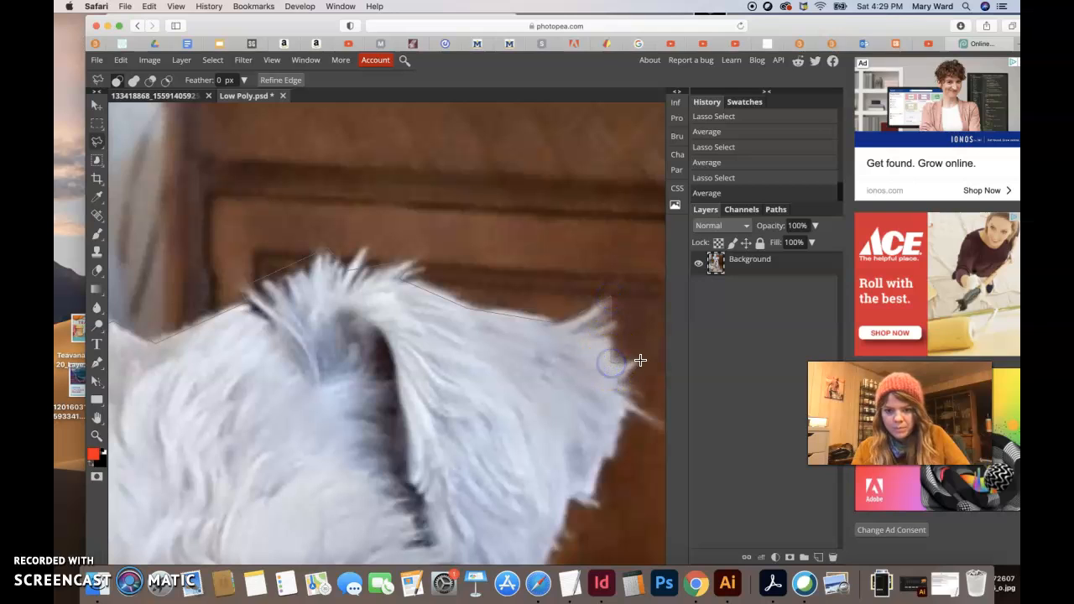
left_click(619, 388)
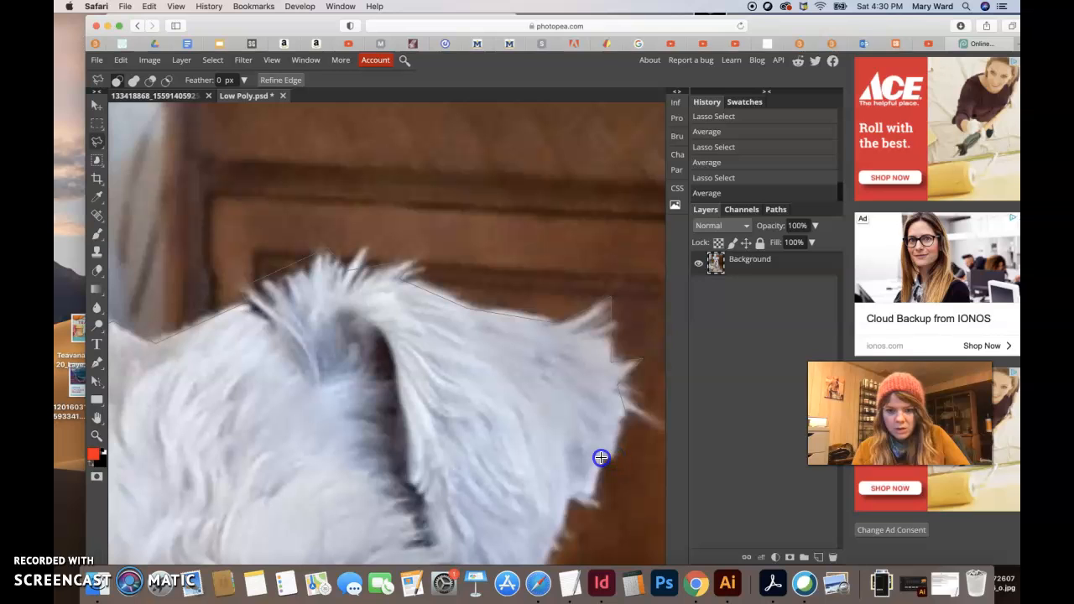
left_click_drag(566, 514, 608, 289)
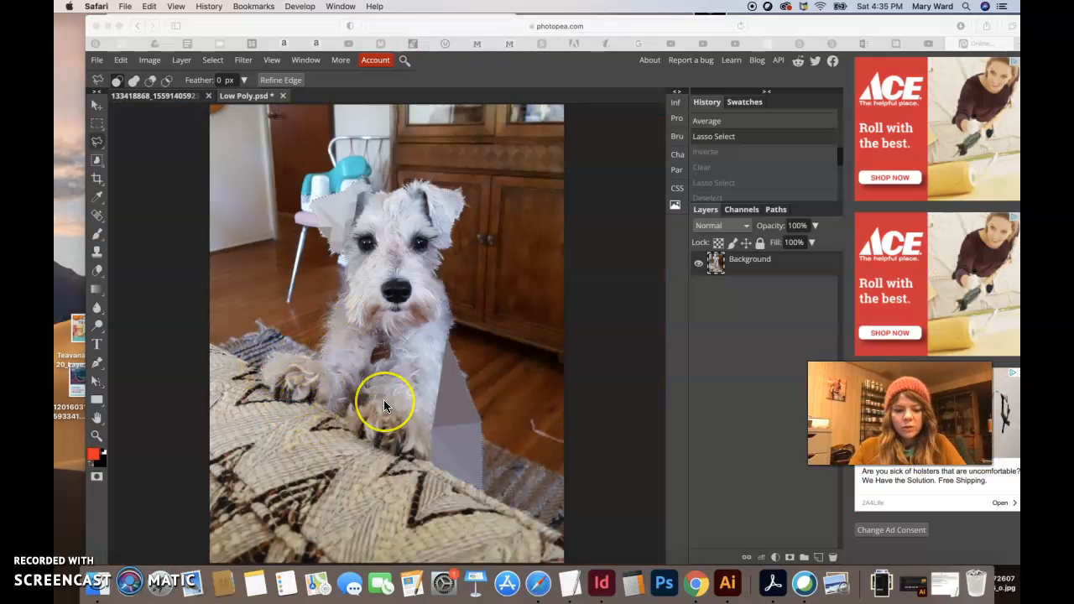
left_click(538, 427)
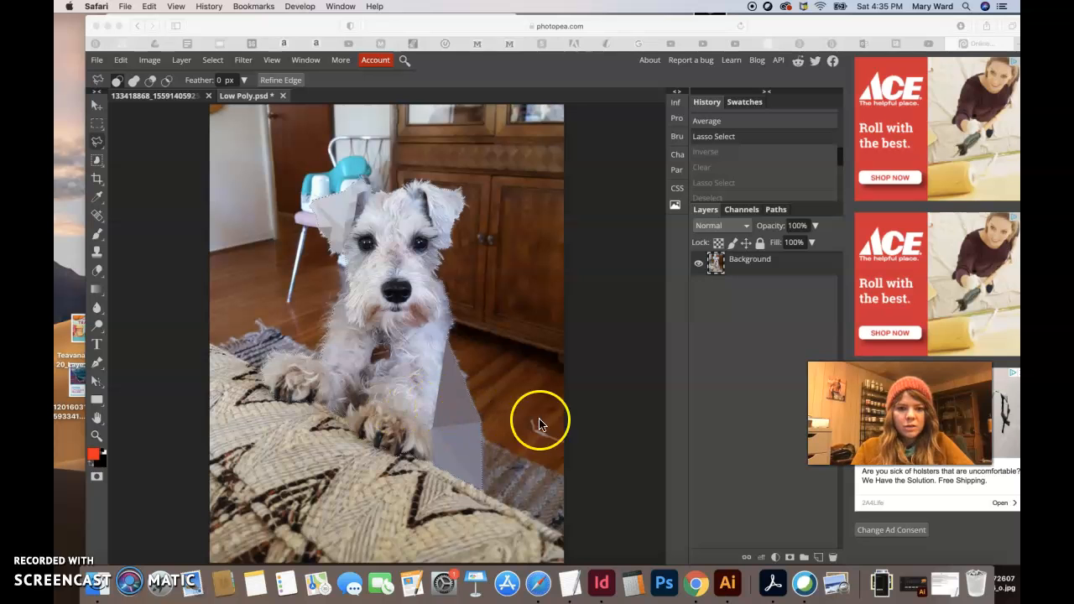
- Examine the closed lasso selection's edge up close around the dog's chest and paws along the blanket
key("super+plus")
key("super+plus")
key("super+plus")
key("super+plus")
key("super+plus")
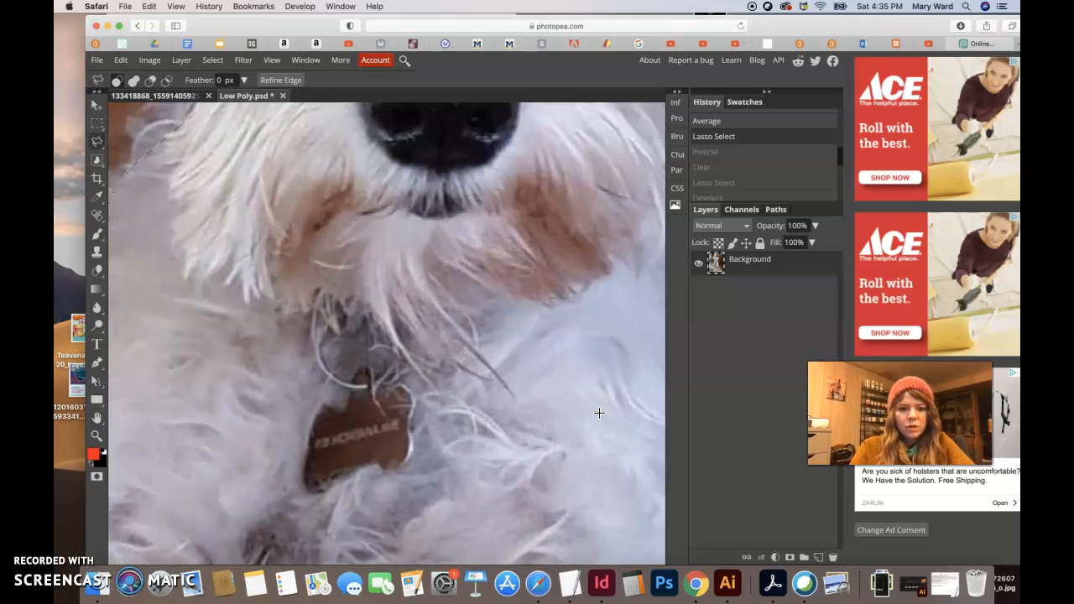
left_click_drag(482, 461, 595, 230)
left_click_drag(273, 393, 436, 173)
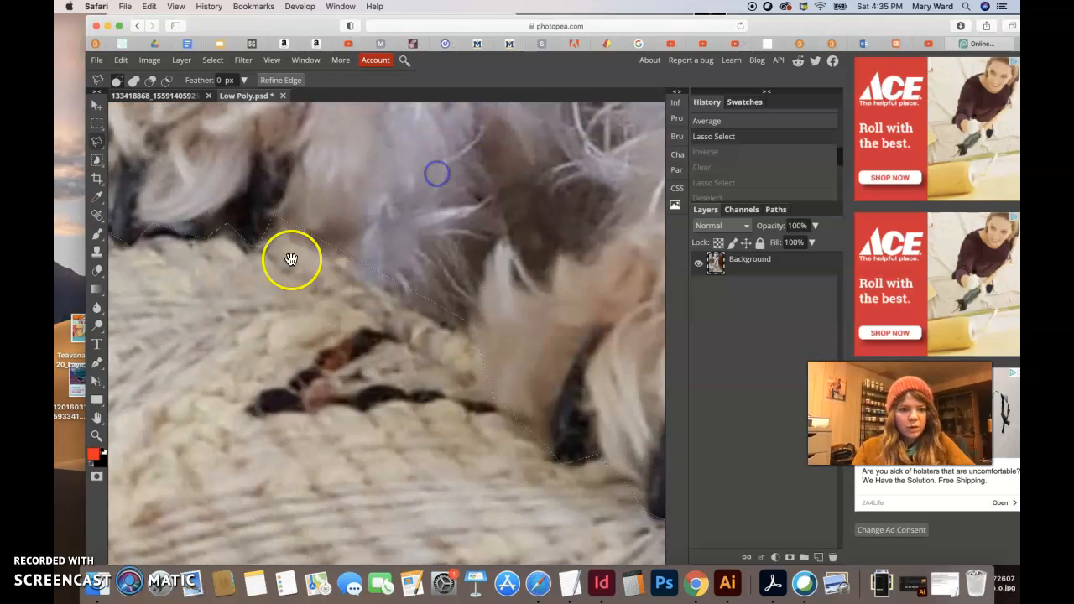
left_click_drag(252, 273, 403, 421)
left_click_drag(442, 318, 302, 316)
key("super+minus")
key("super+minus")
key("super+minus")
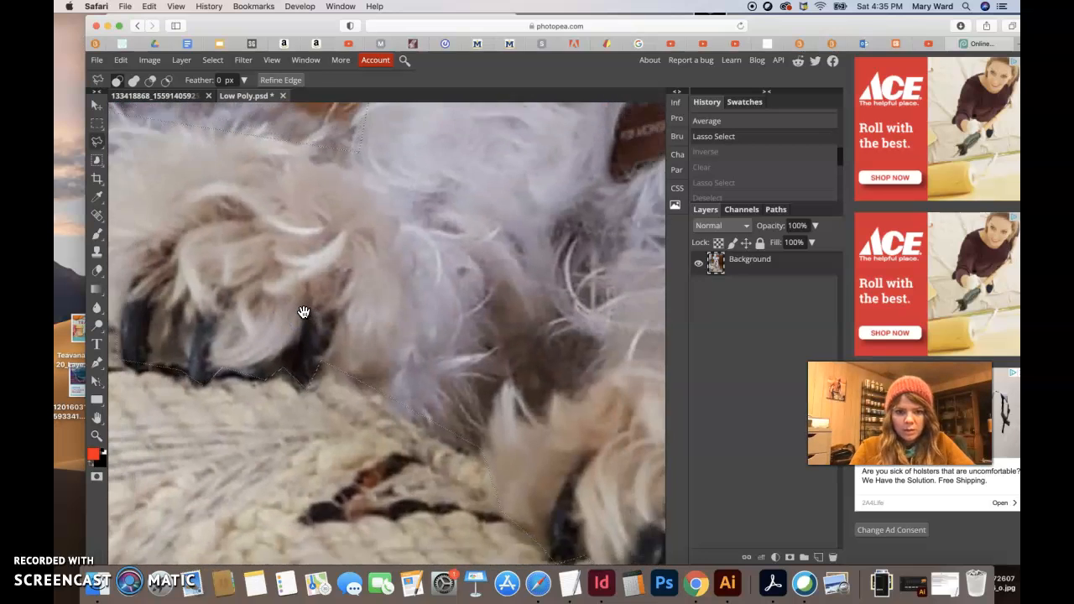
left_click(388, 356)
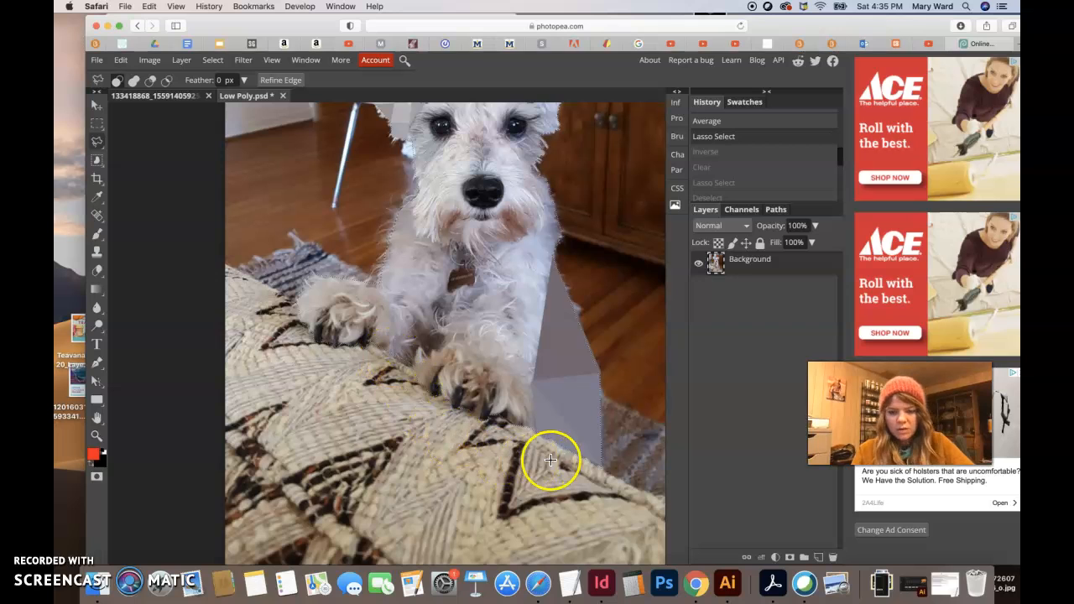
- Invert the dog selection and delete the background so only the dog is left on transparency
left_click(213, 59)
left_click(221, 110)
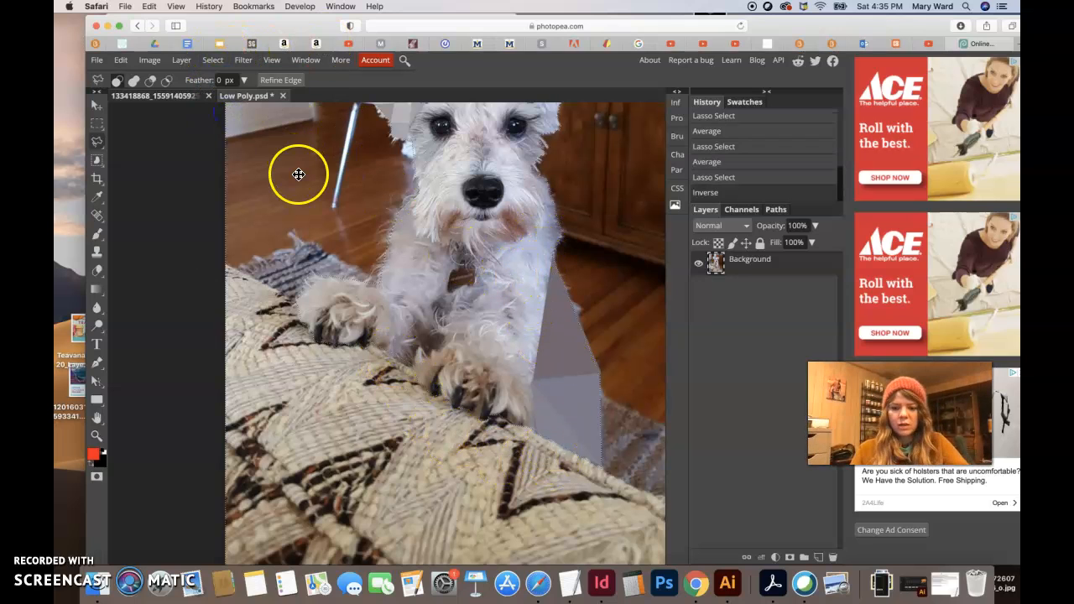
key("BackSpace")
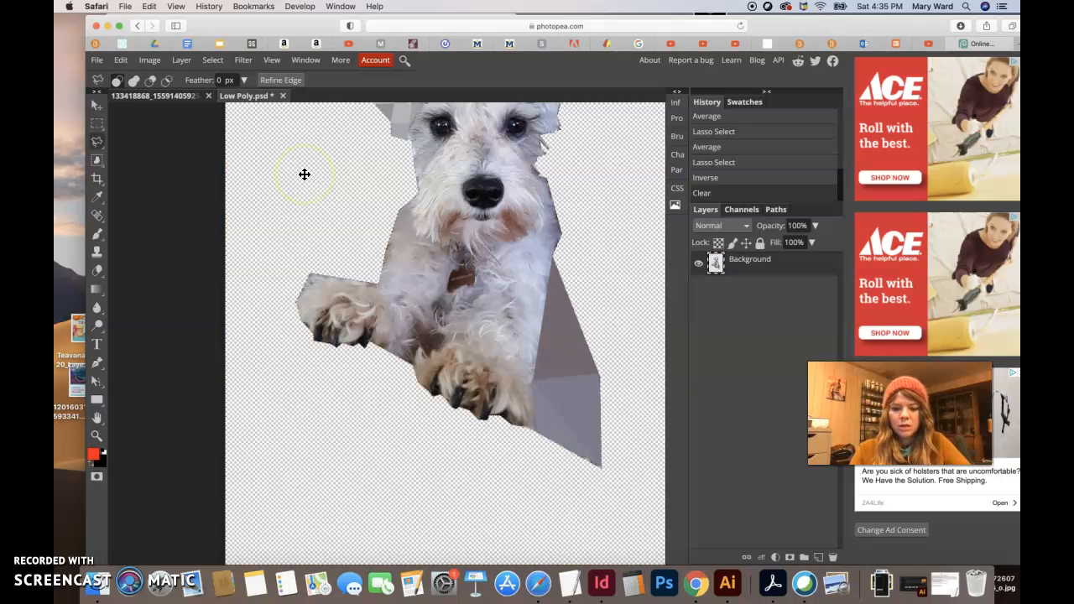
key("super+minus")
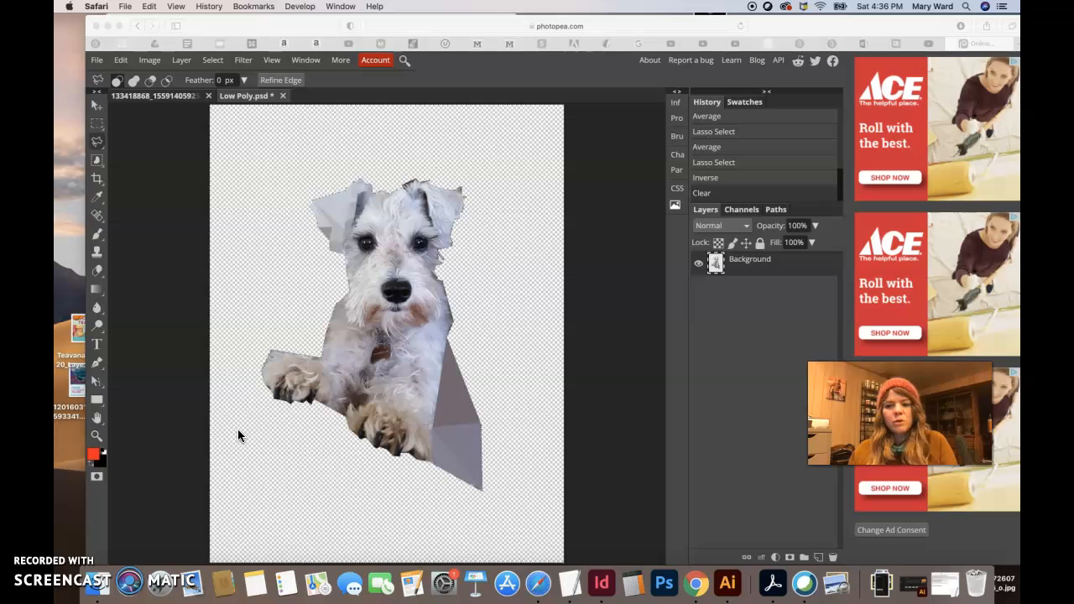
- Save the Low Poly project as a PSD and allow the site to download it
left_click(99, 61)
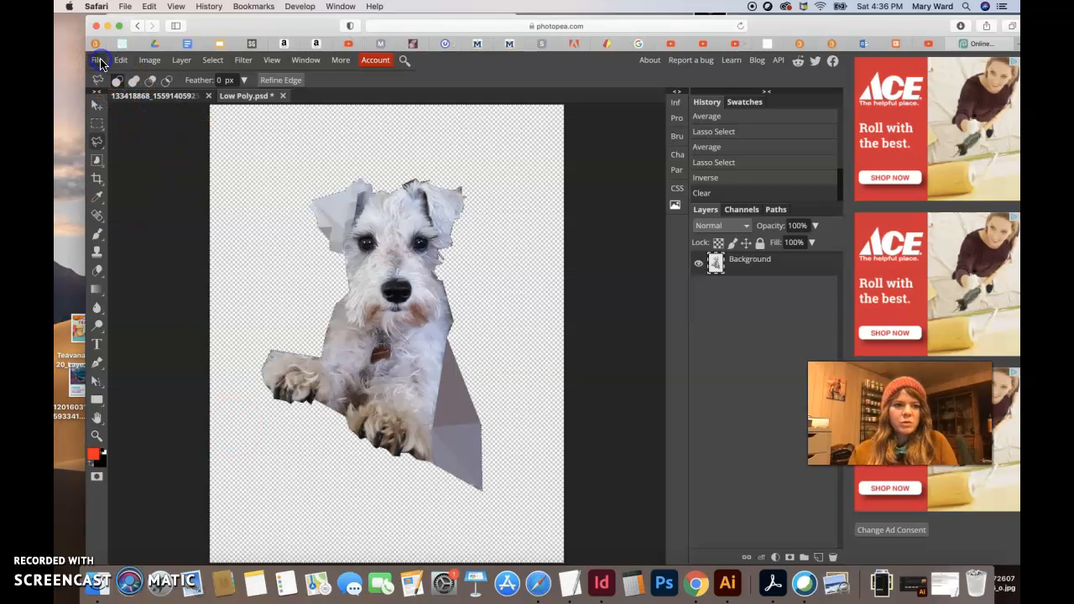
left_click(99, 60)
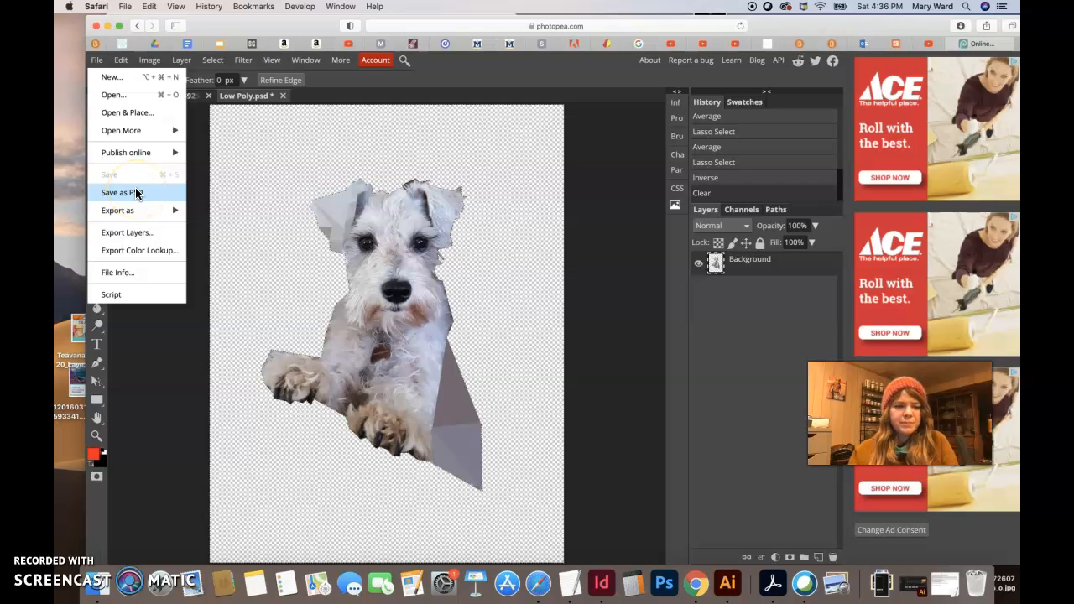
left_click(136, 193)
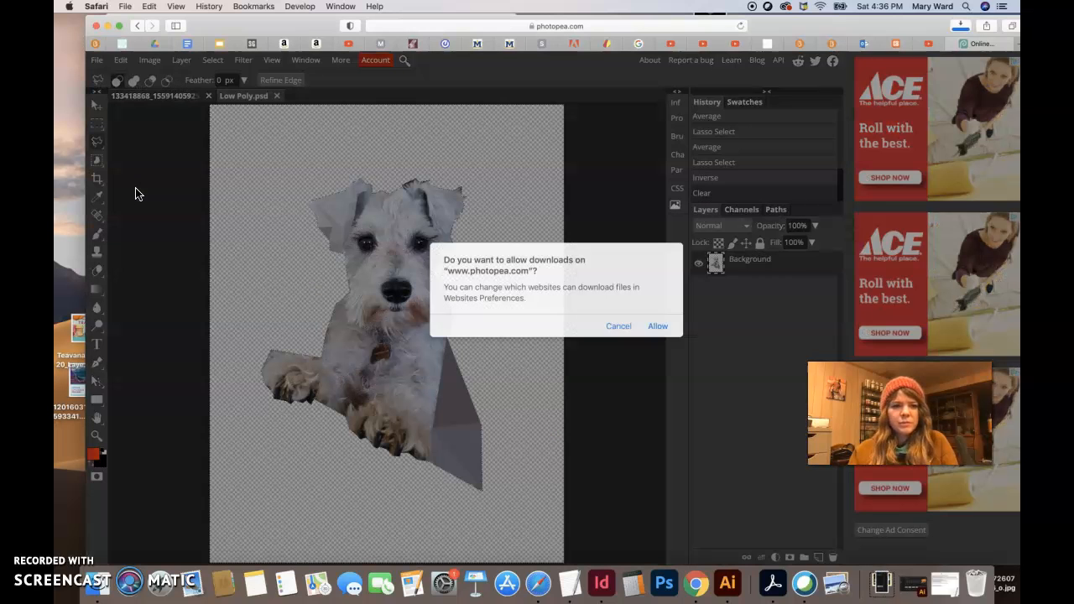
left_click(657, 326)
- Find the saved Low Poly.psd in the Downloads folder and return to the browser
left_click(870, 583)
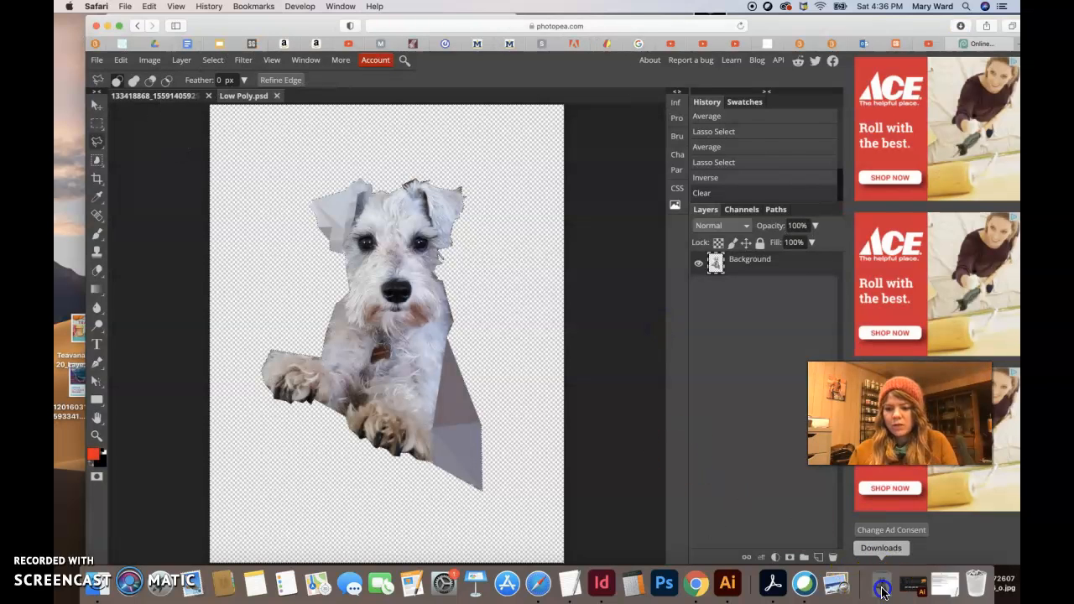
left_click(632, 147)
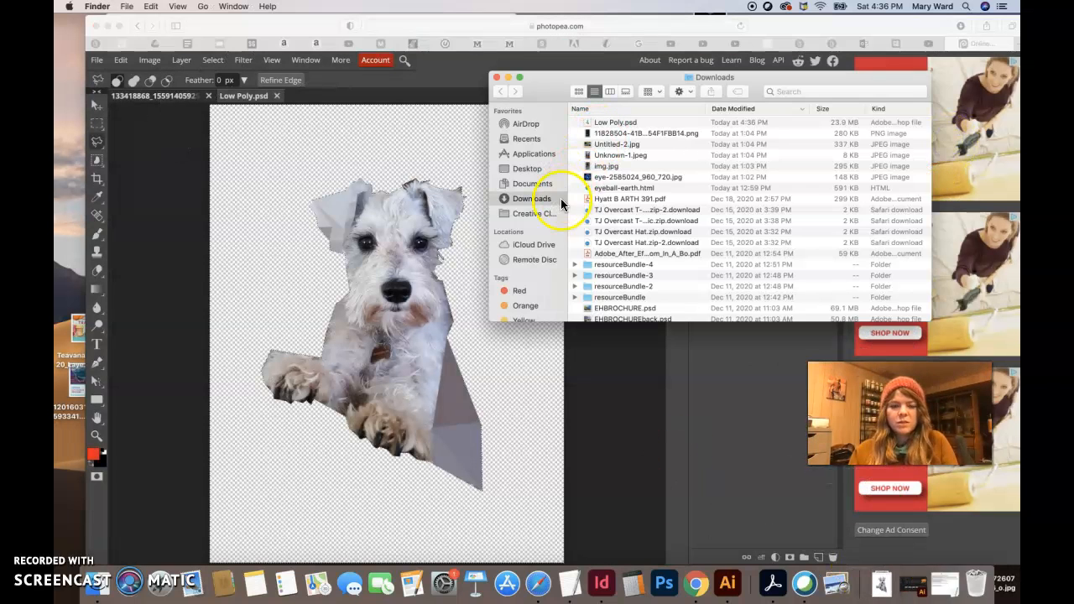
left_click(616, 124)
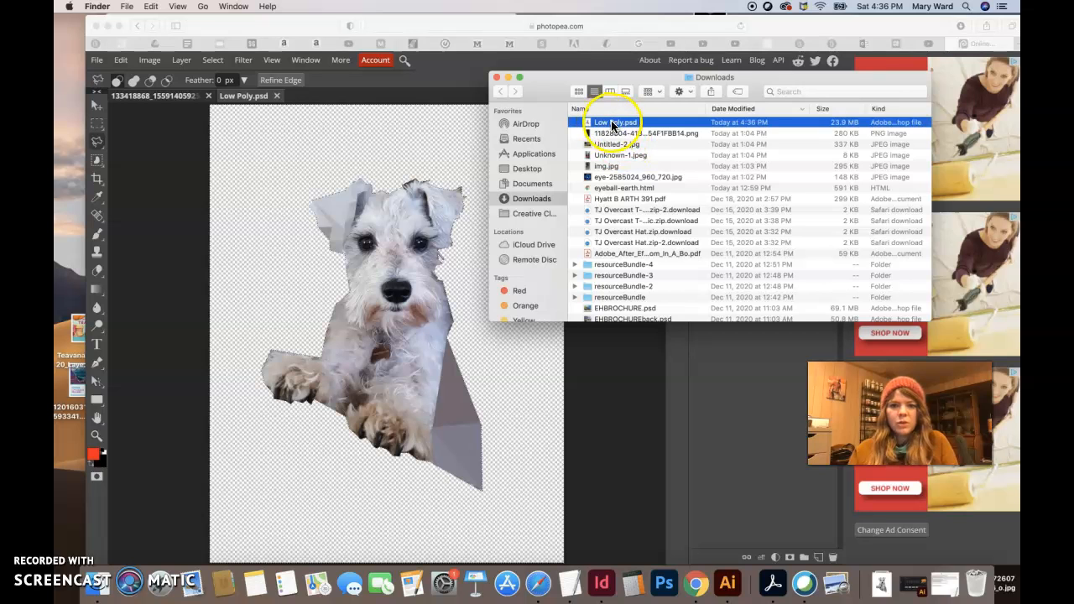
left_click_drag(550, 92, 395, 242)
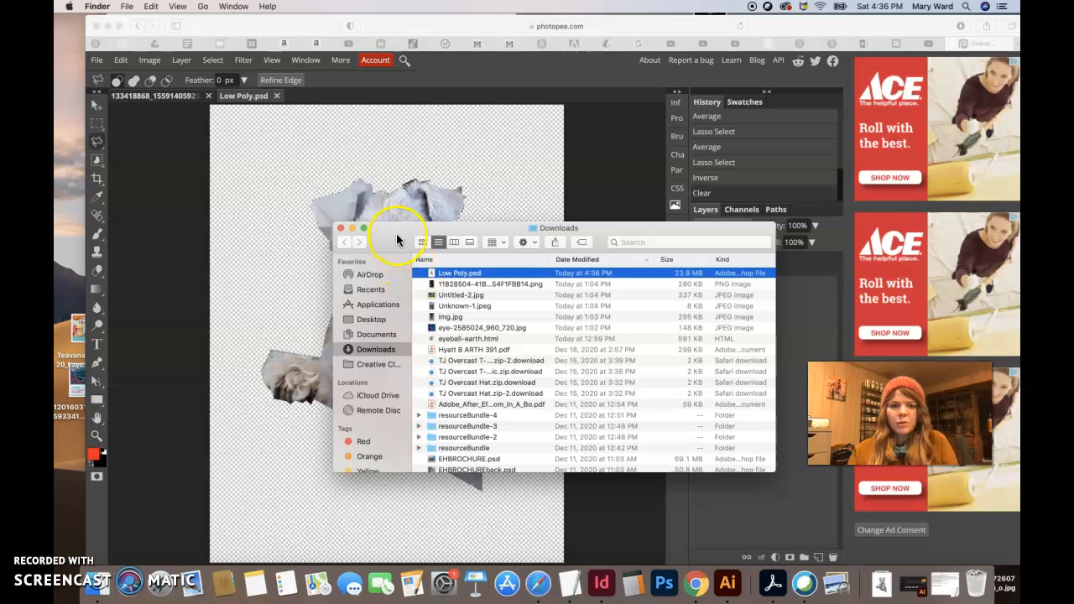
left_click(968, 30)
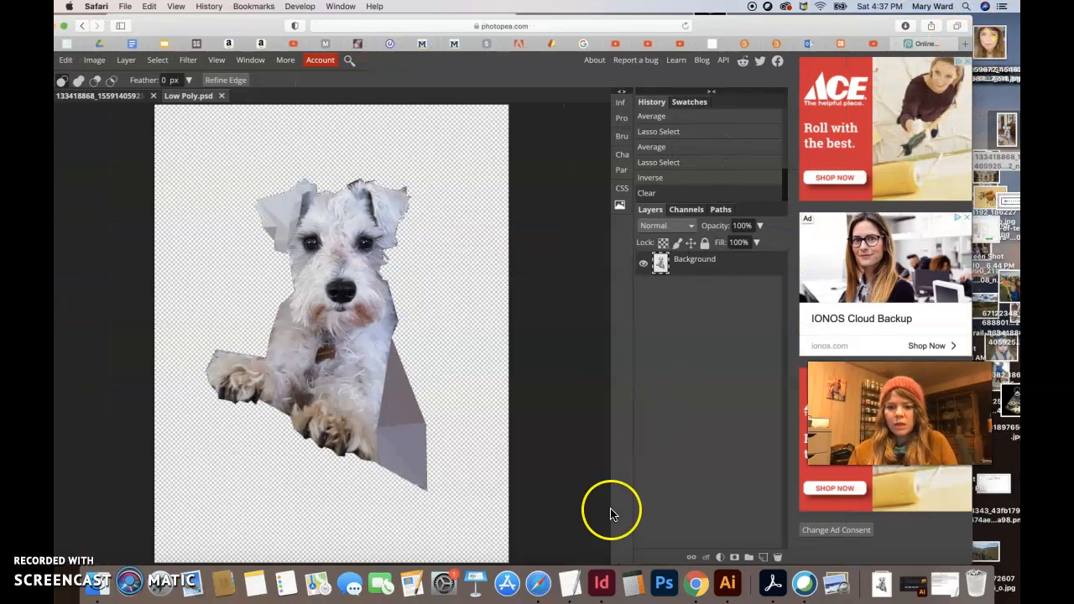
- Switch to Chrome and load photopea.com
left_click(696, 585)
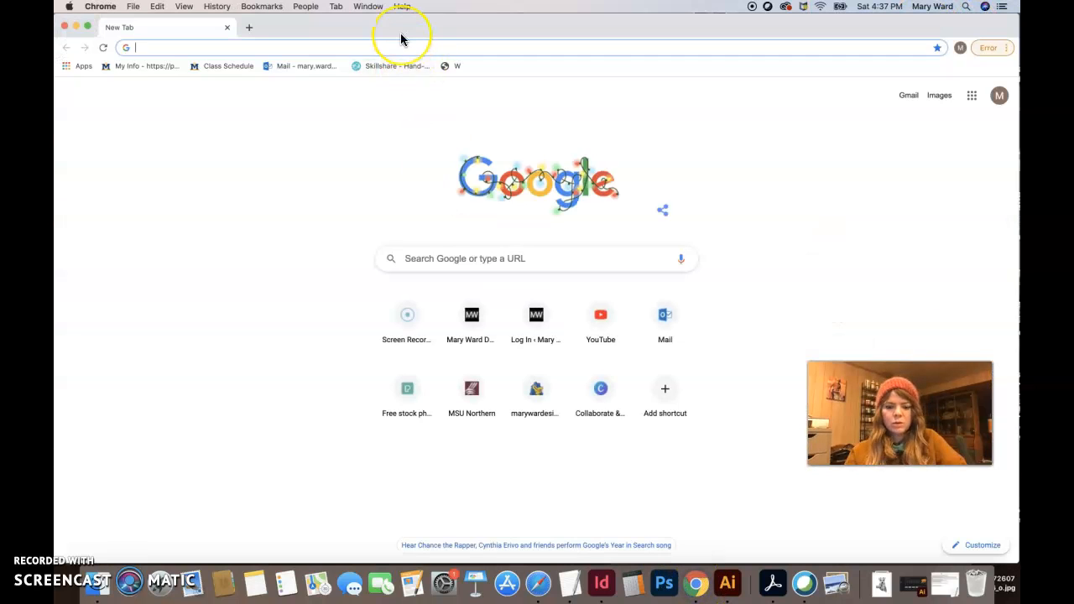
type("photopea.com")
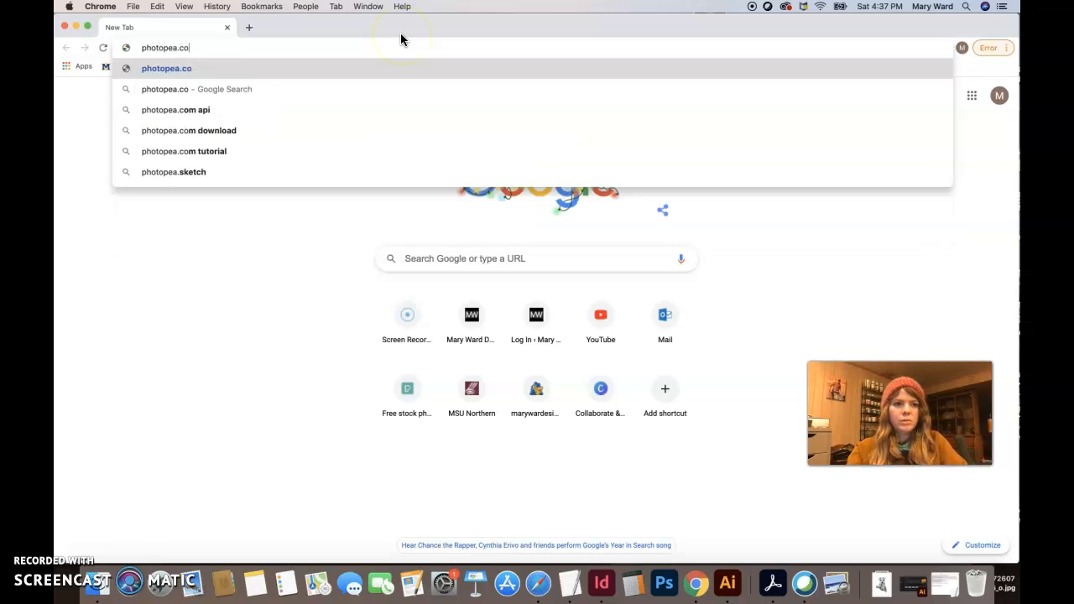
key("Return")
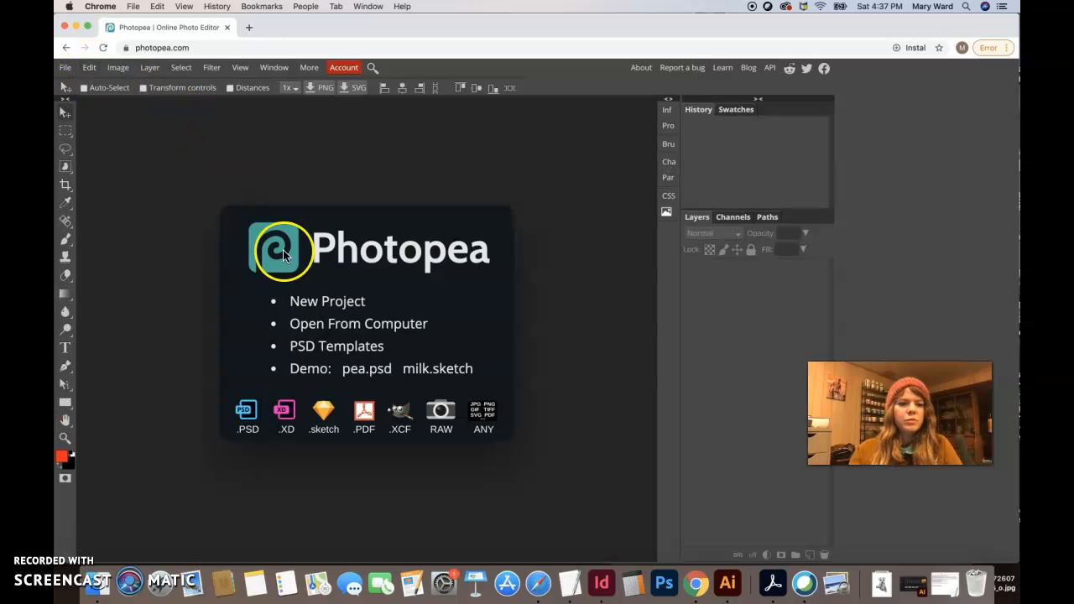
- Open Low Poly.psd from the computer's Downloads folder, with the files shown as a list
left_click(327, 327)
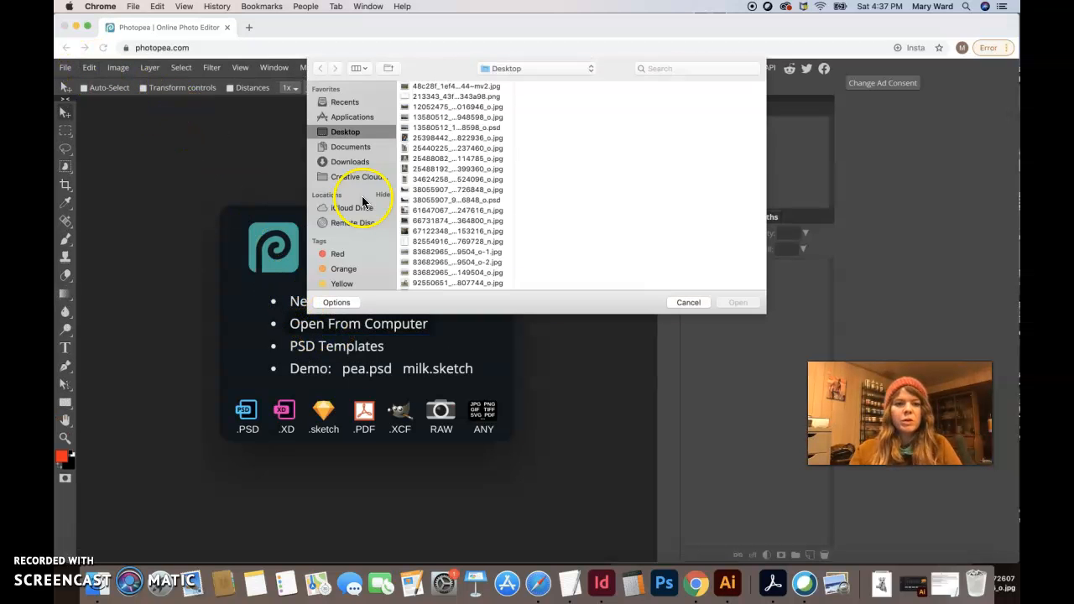
left_click(344, 146)
left_click(344, 160)
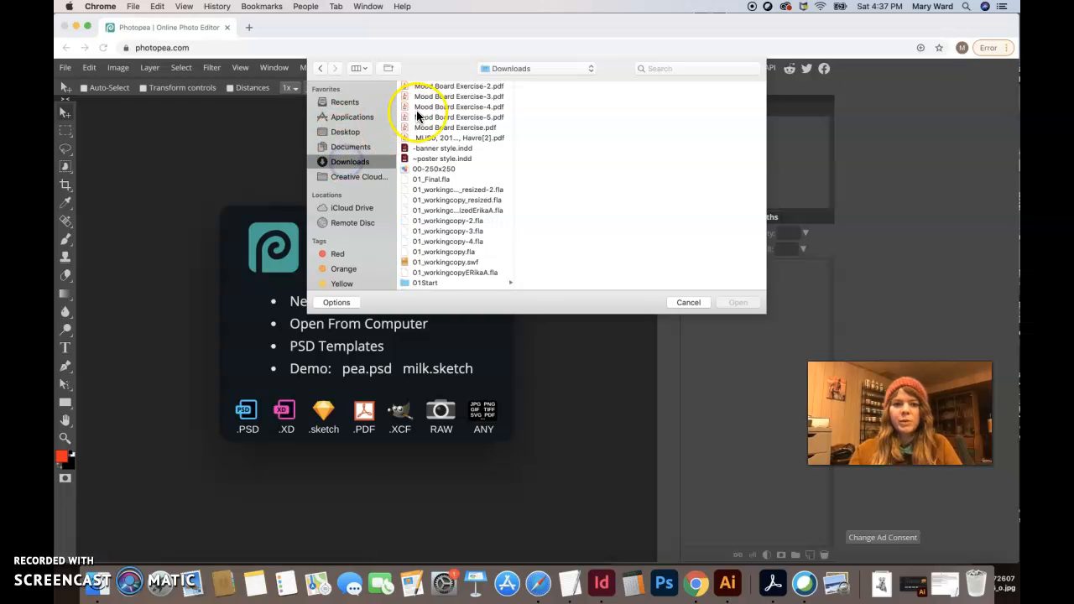
left_click(357, 68)
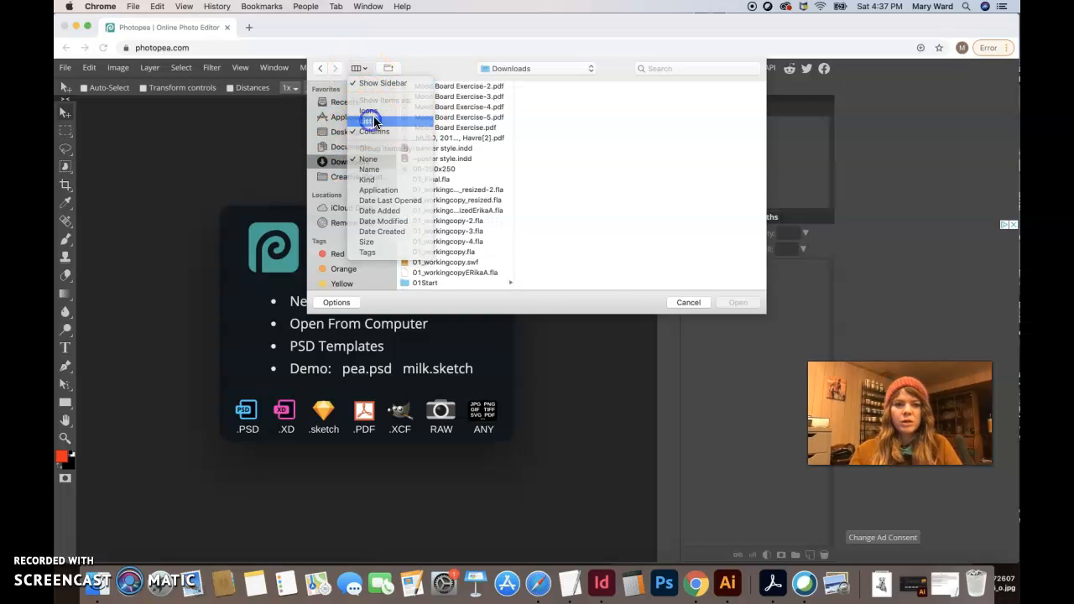
left_click(371, 121)
left_click(437, 100)
left_click(738, 302)
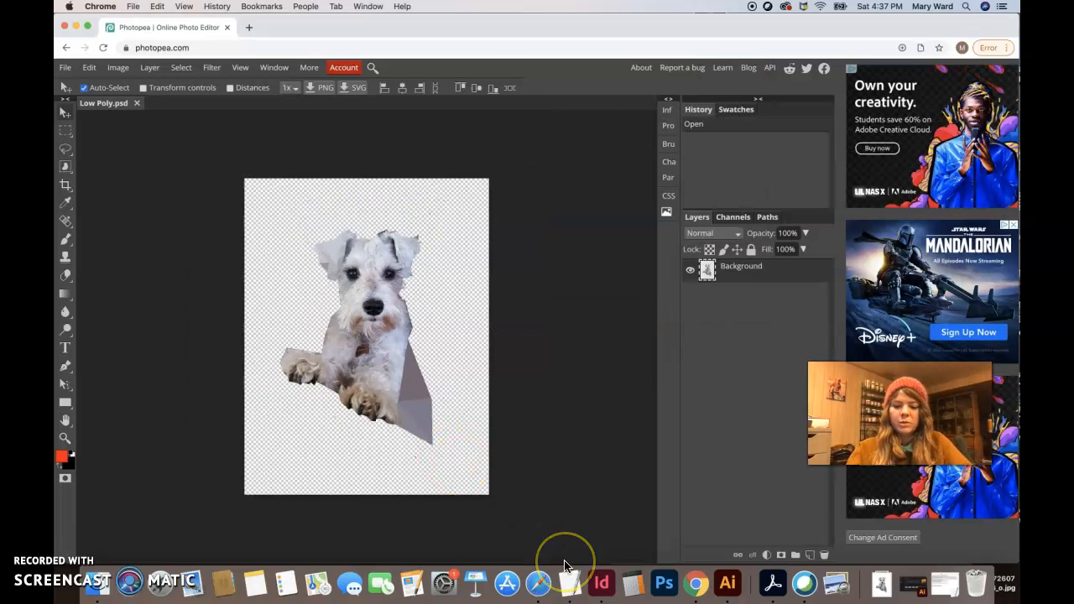
key("super+plus")
key("super+plus")
key("super+plus")
key("super+minus")
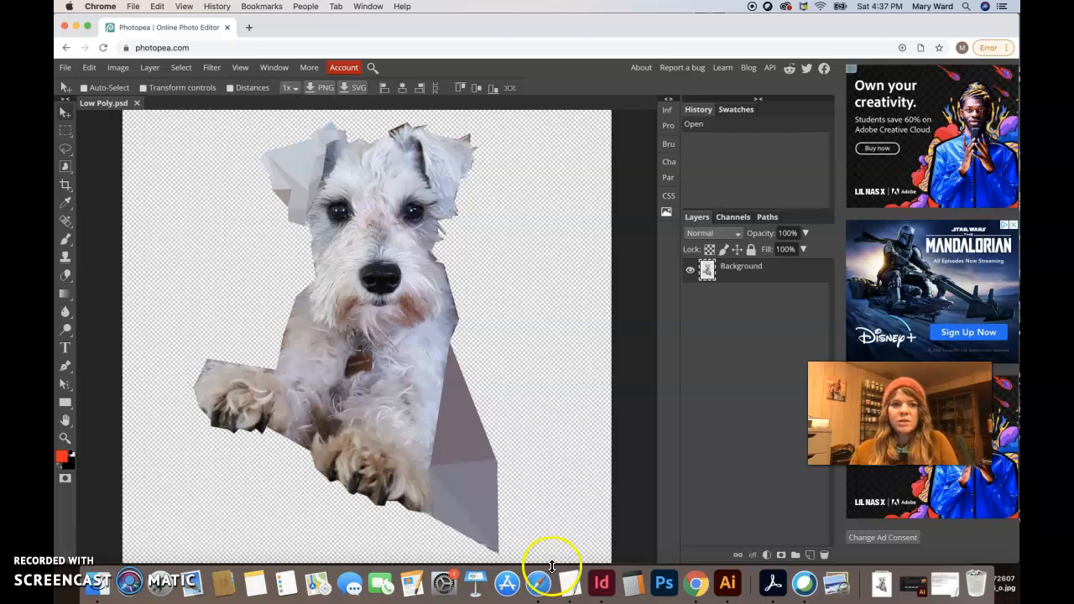
left_click(69, 71)
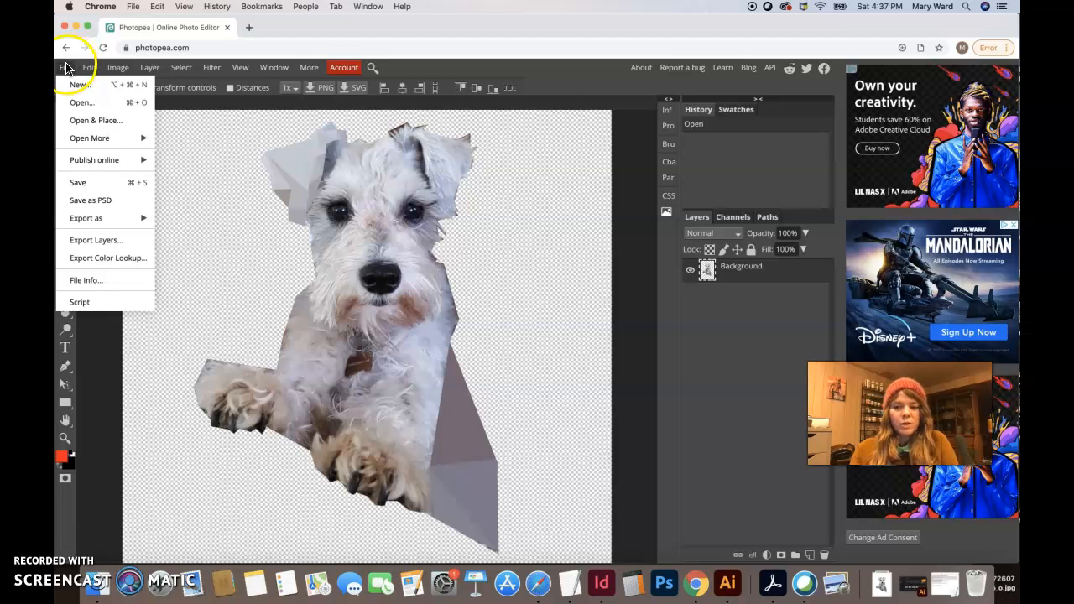
left_click(149, 67)
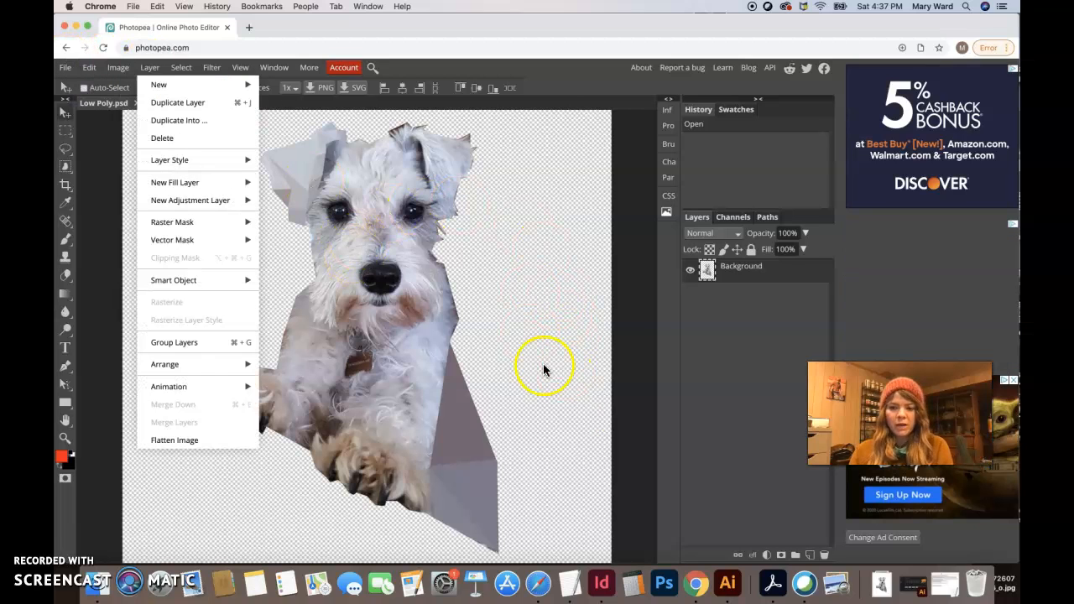
left_click(247, 496)
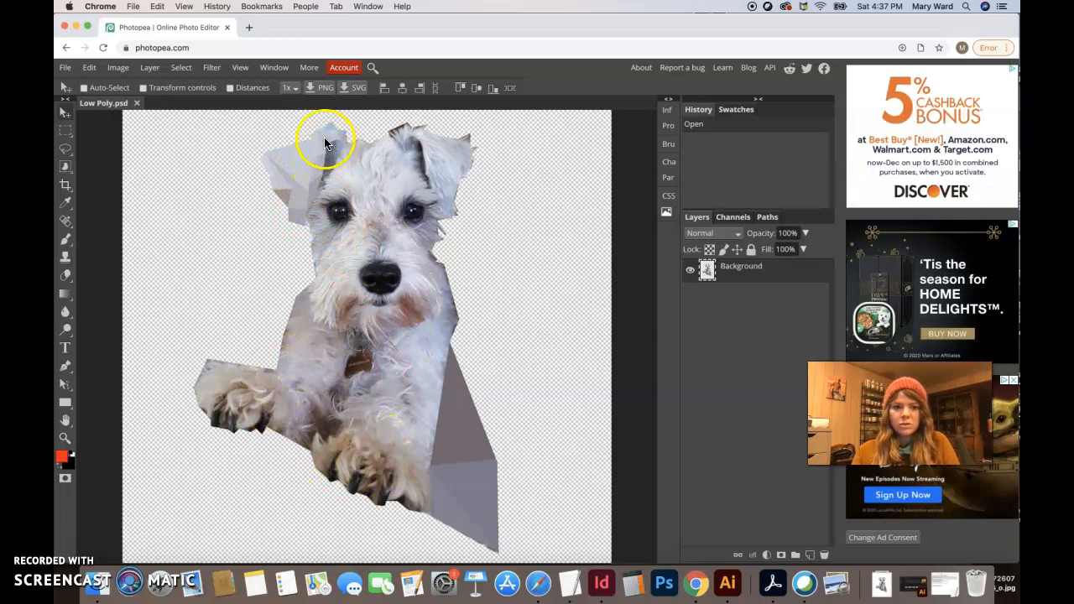
- Save the reopened Low Poly project as a PSD again
left_click(65, 67)
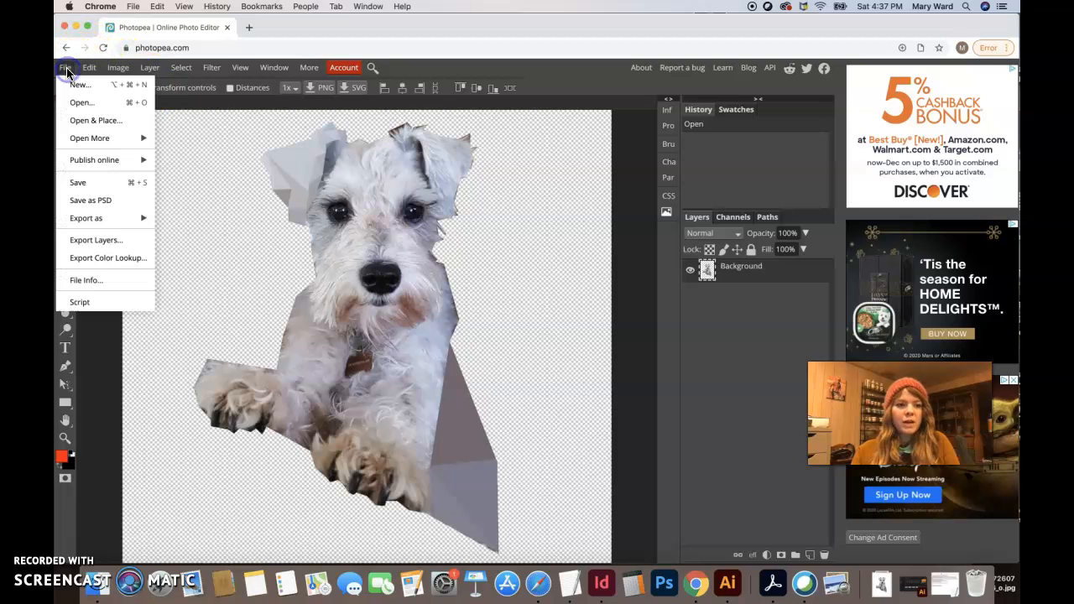
left_click(95, 200)
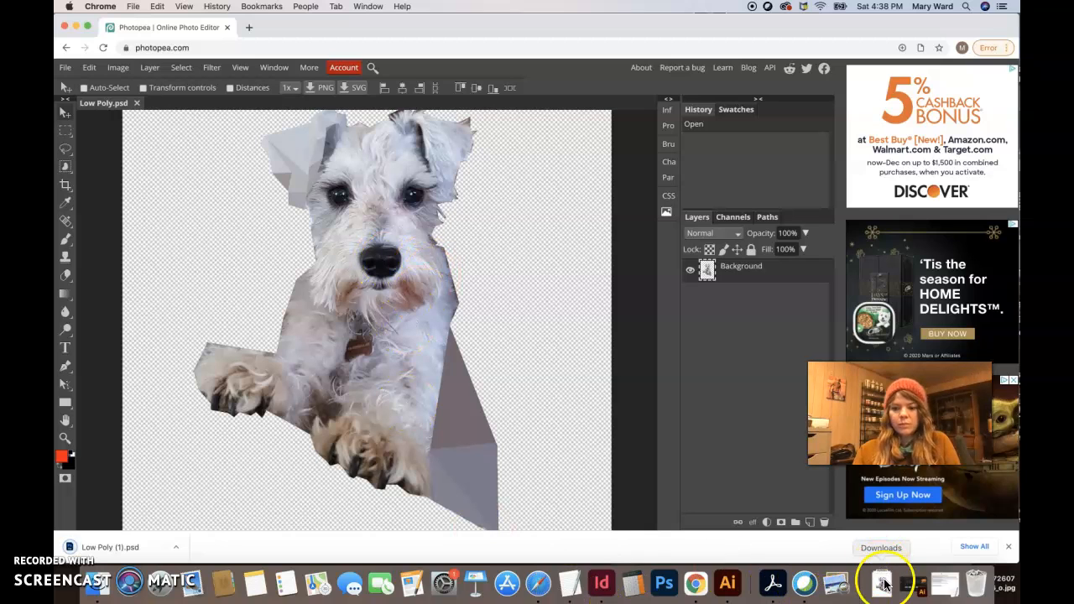
- Set up a JPG export of the dog cutout with the quality at 100%
left_click(68, 68)
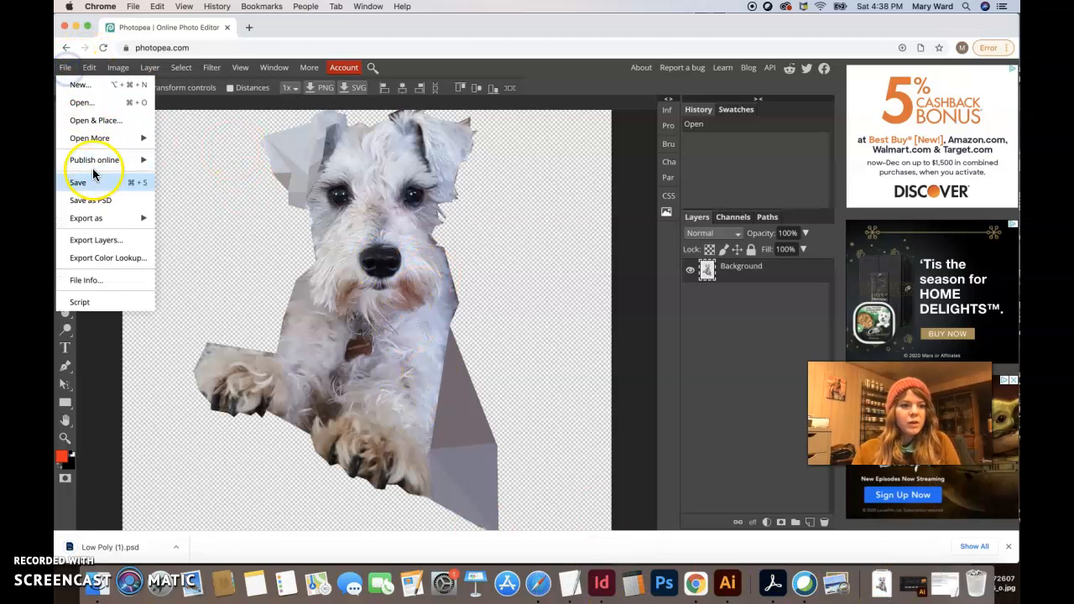
mouse_move(97, 221)
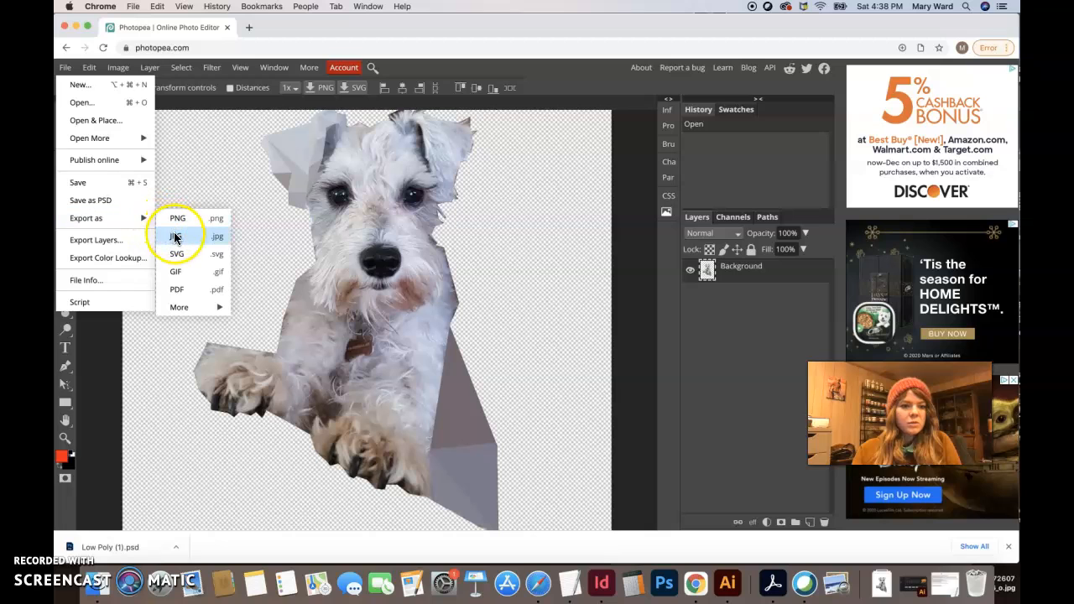
left_click(190, 235)
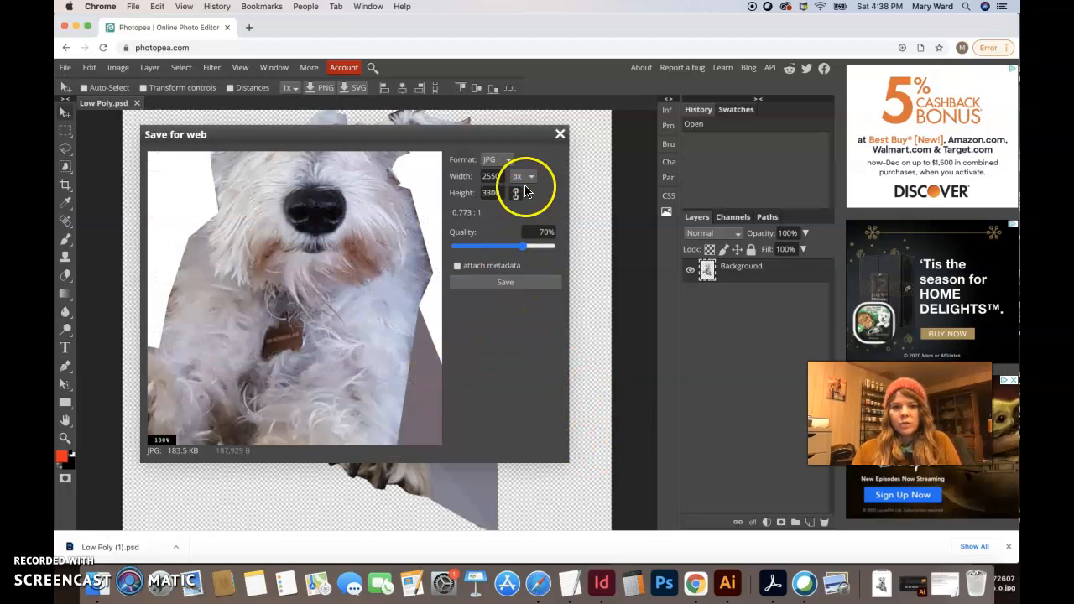
left_click_drag(522, 246, 554, 246)
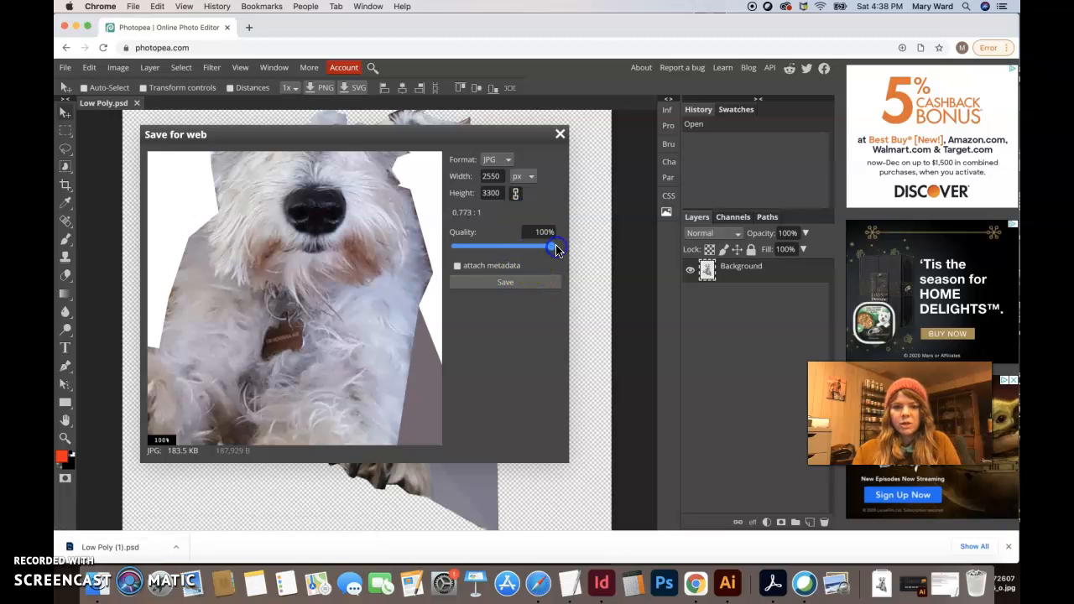
left_click(498, 286)
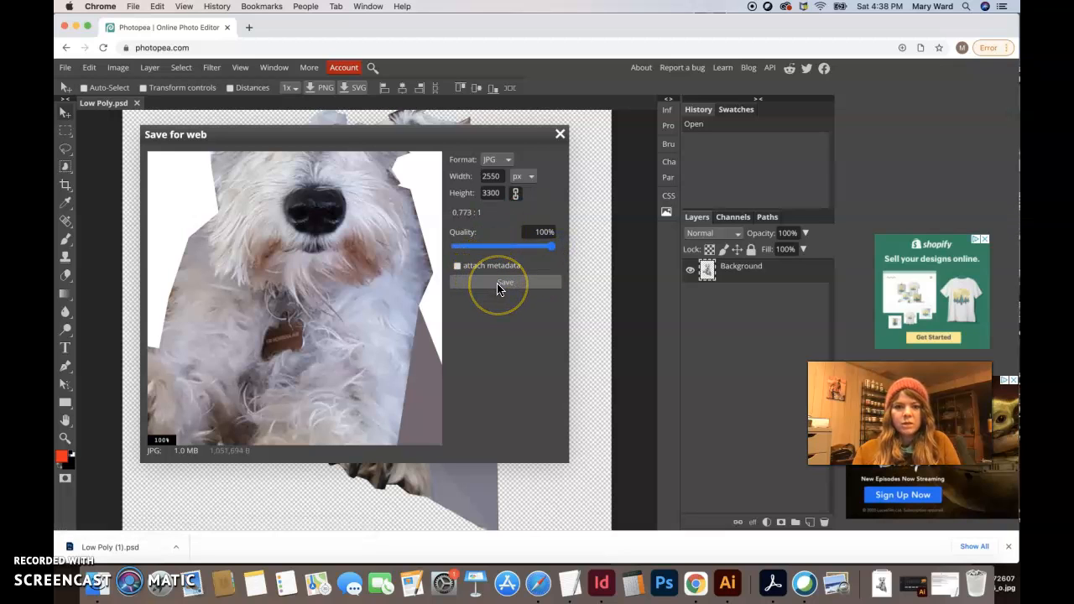
- Switch the JPG's dimensions to inches, save the export and check it among the downloads
left_click(524, 177)
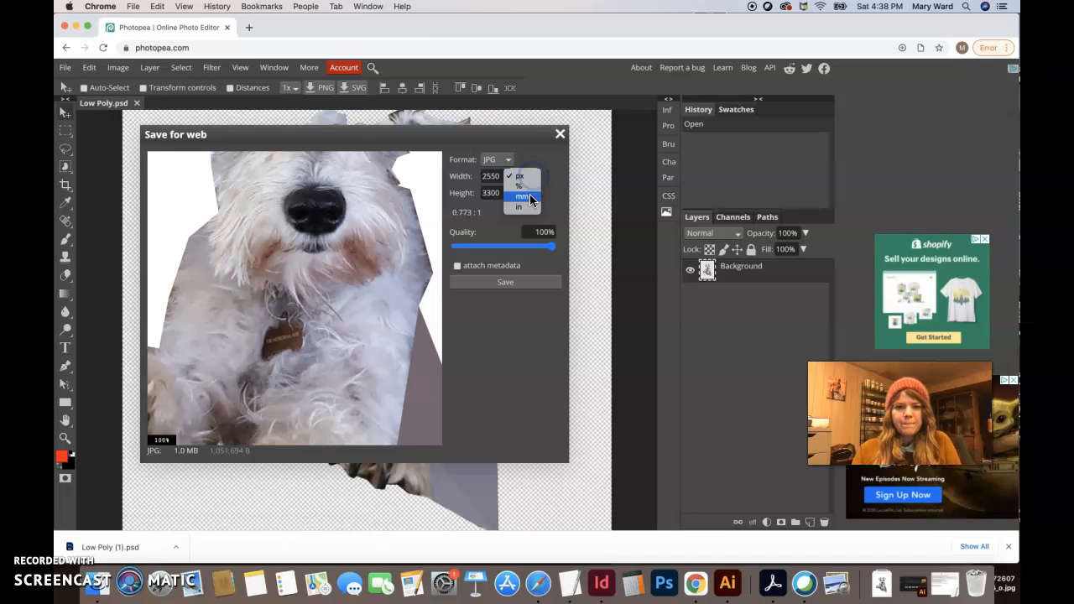
left_click(518, 201)
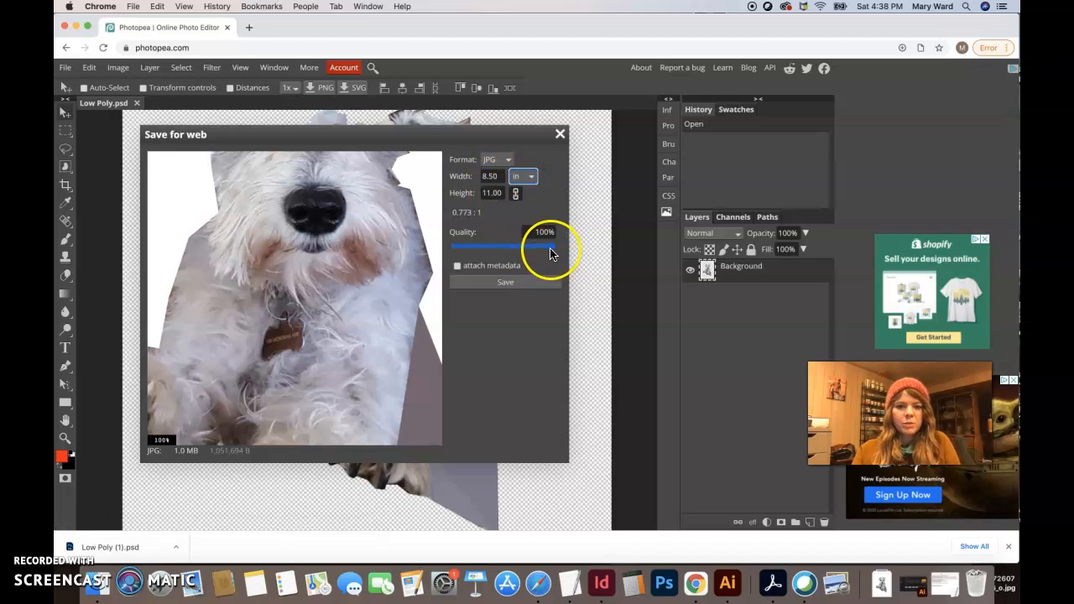
left_click(505, 283)
left_click(877, 587)
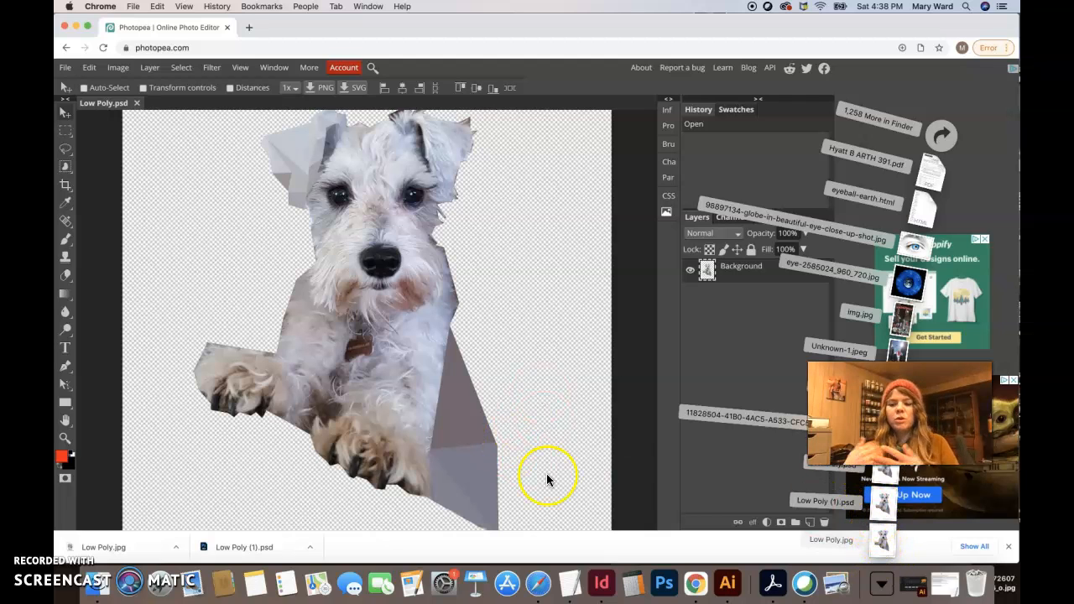
left_click(589, 34)
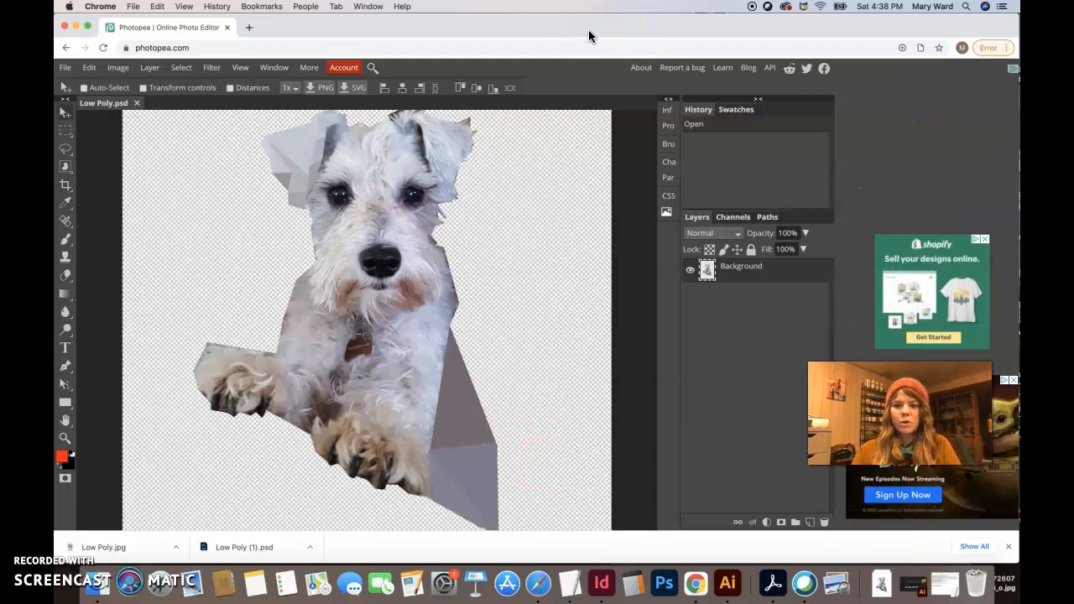